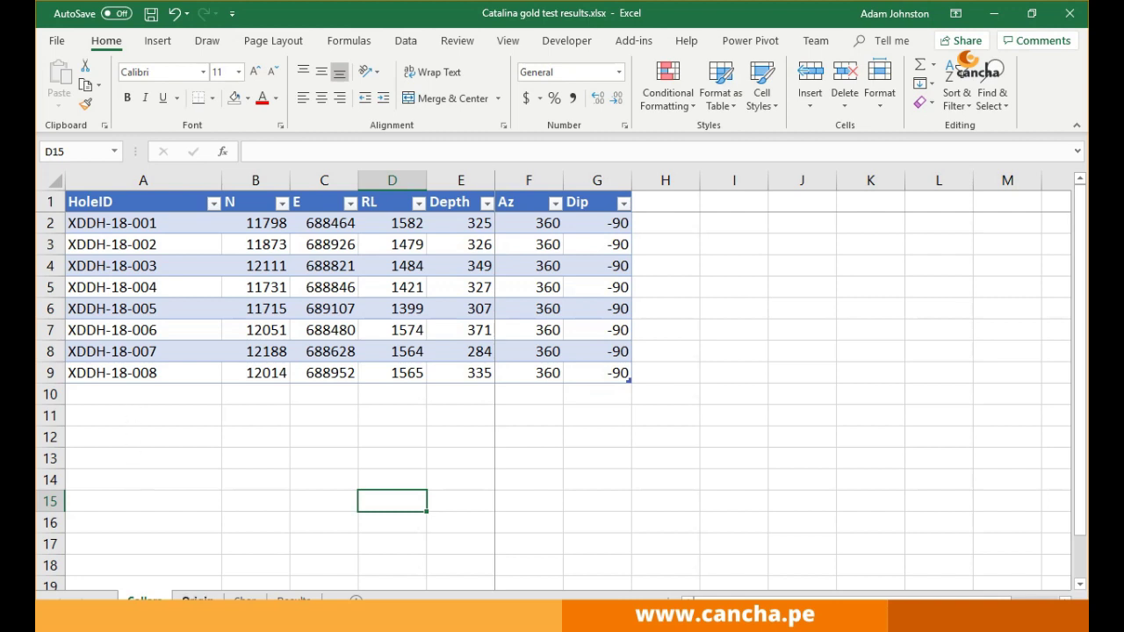
# Review the Origin, Char and Results sheets of the Catalina gold test results workbook.
pyautogui.hotkey('ctrl', 'pagedown')
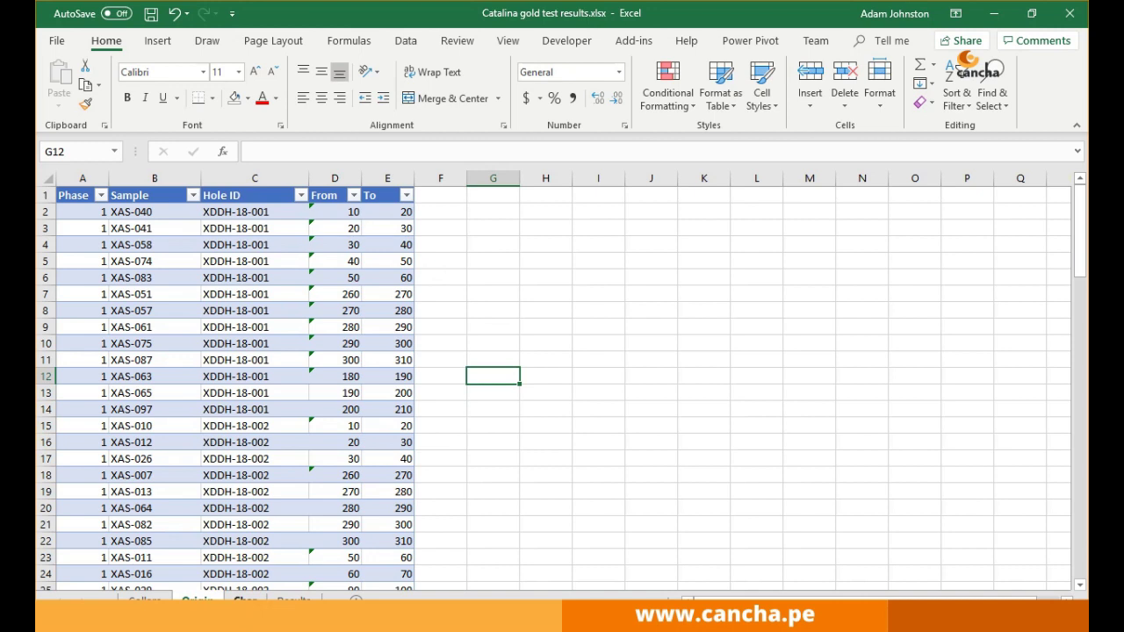
pyautogui.click(245, 601)
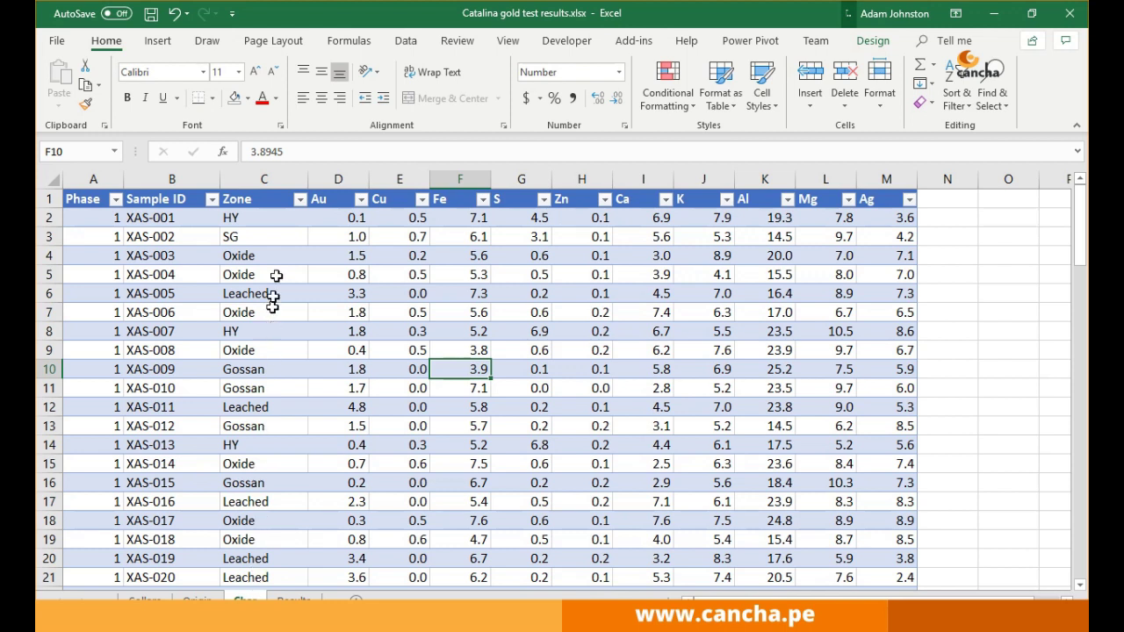
pyautogui.click(272, 220)
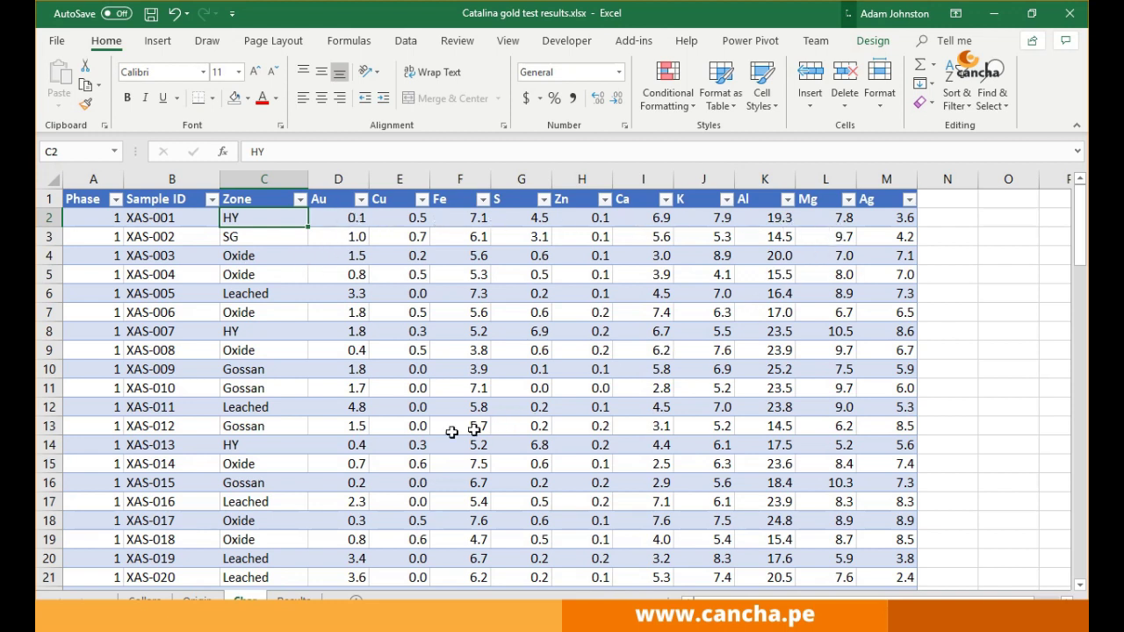
pyautogui.click(294, 601)
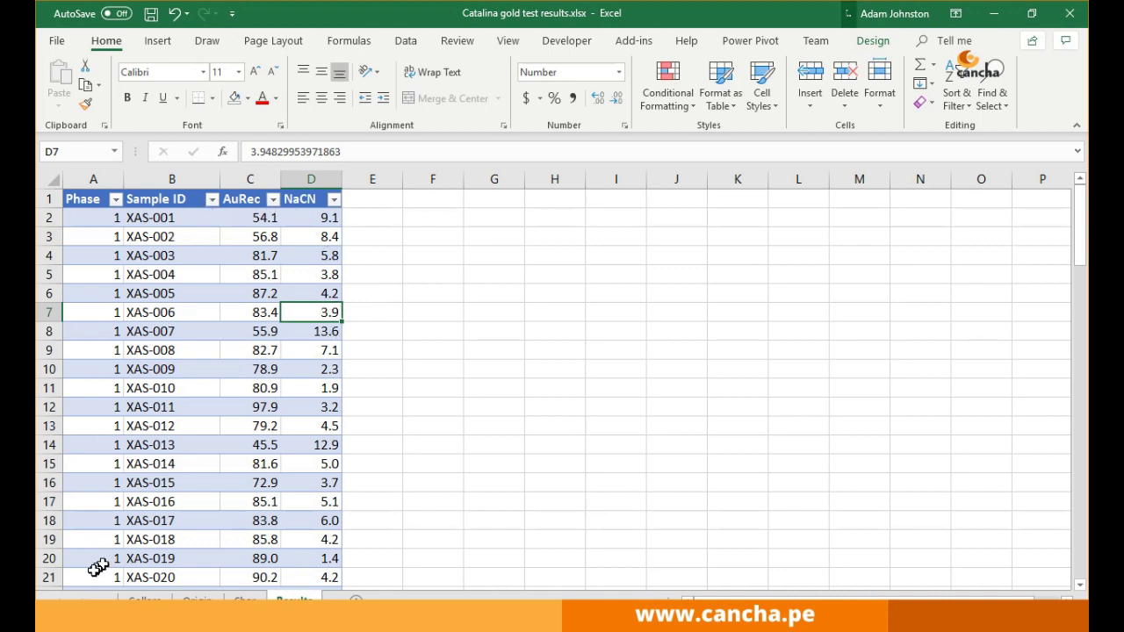
# Switch to Cancha, check the imported Origin table and inspect the drill holes in the 3D view.
pyautogui.hotkey('alt', 'Tab')
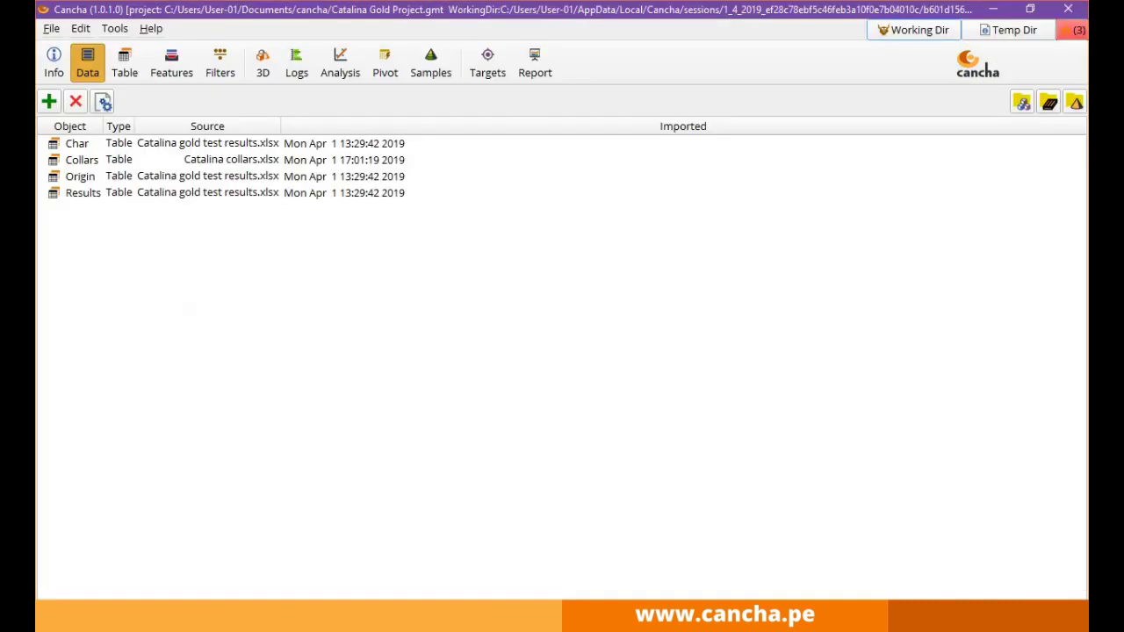
pyautogui.click(124, 63)
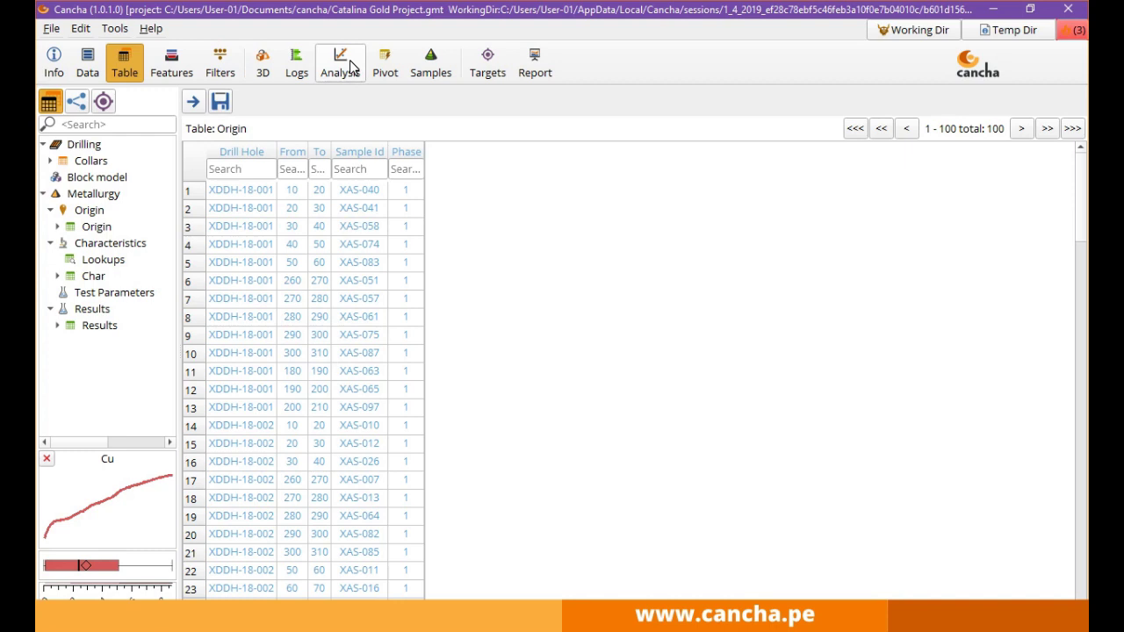
pyautogui.click(262, 64)
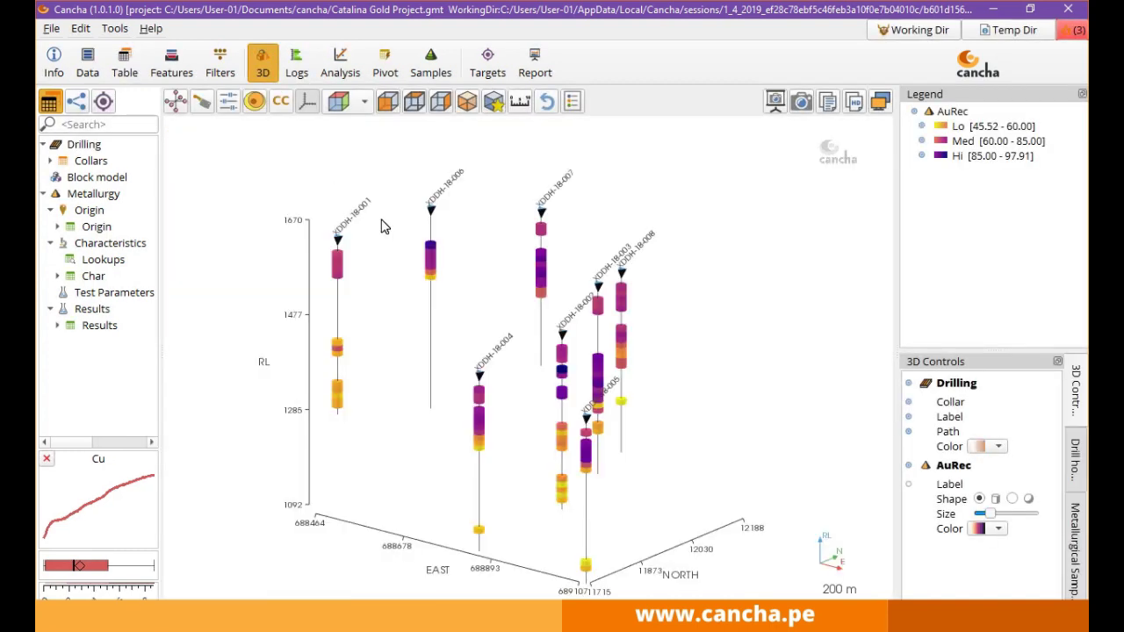
pyautogui.moveTo(625, 350); pyautogui.dragTo(686, 346)
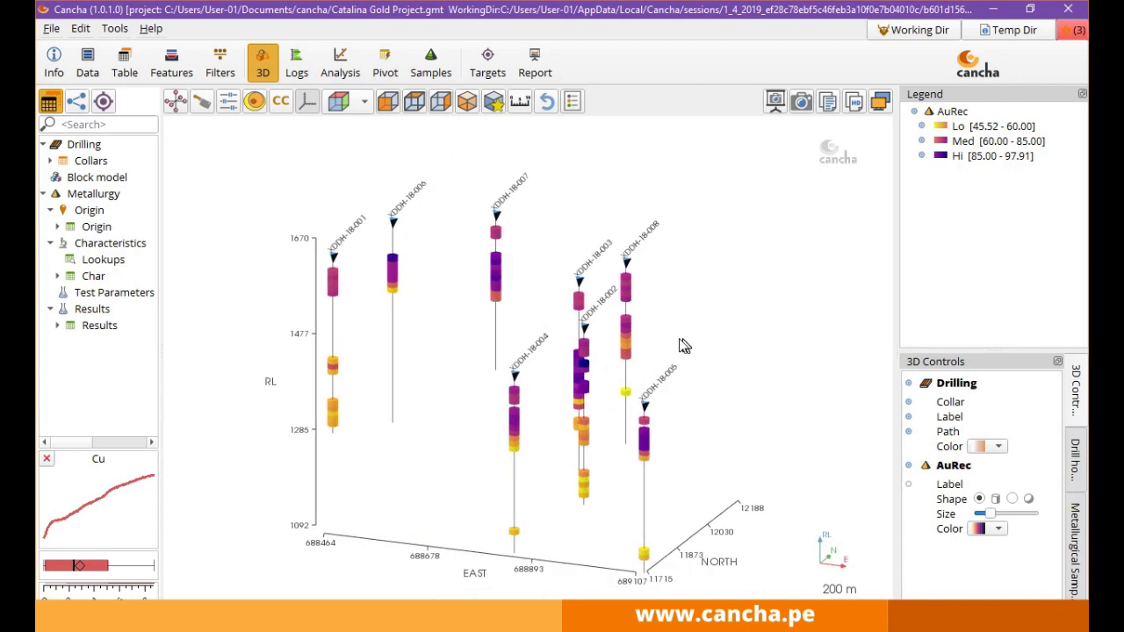
# Display the S and Au characteristics from the Char table in turn on the 3D drill holes.
pyautogui.doubleClick(102, 279)
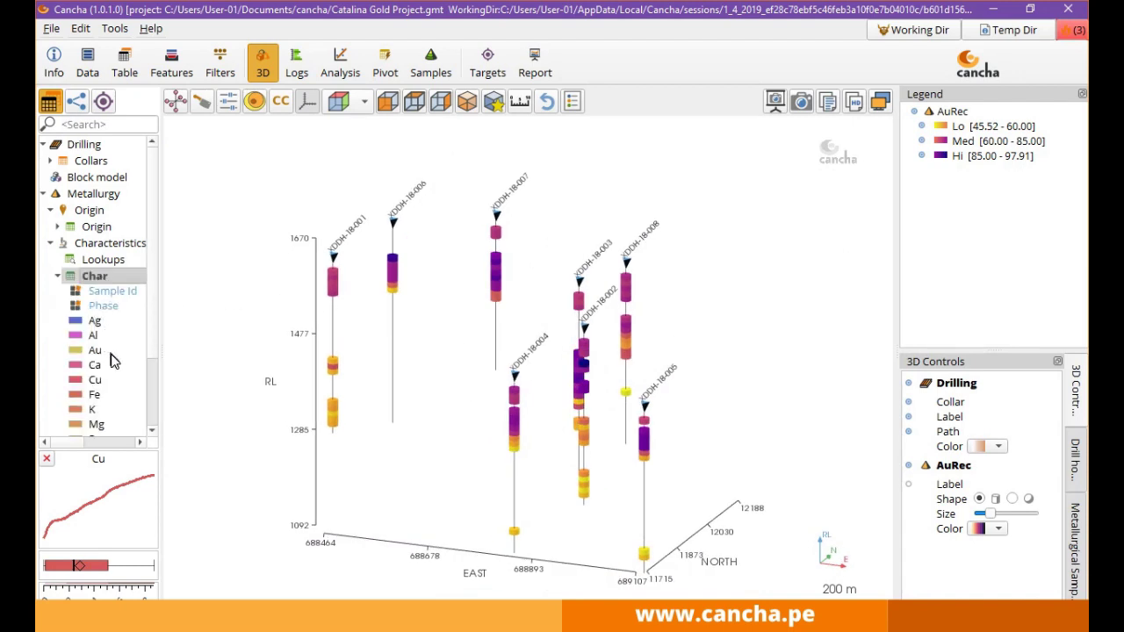
pyautogui.scroll(-1, 111, 360)
pyautogui.click(91, 390)
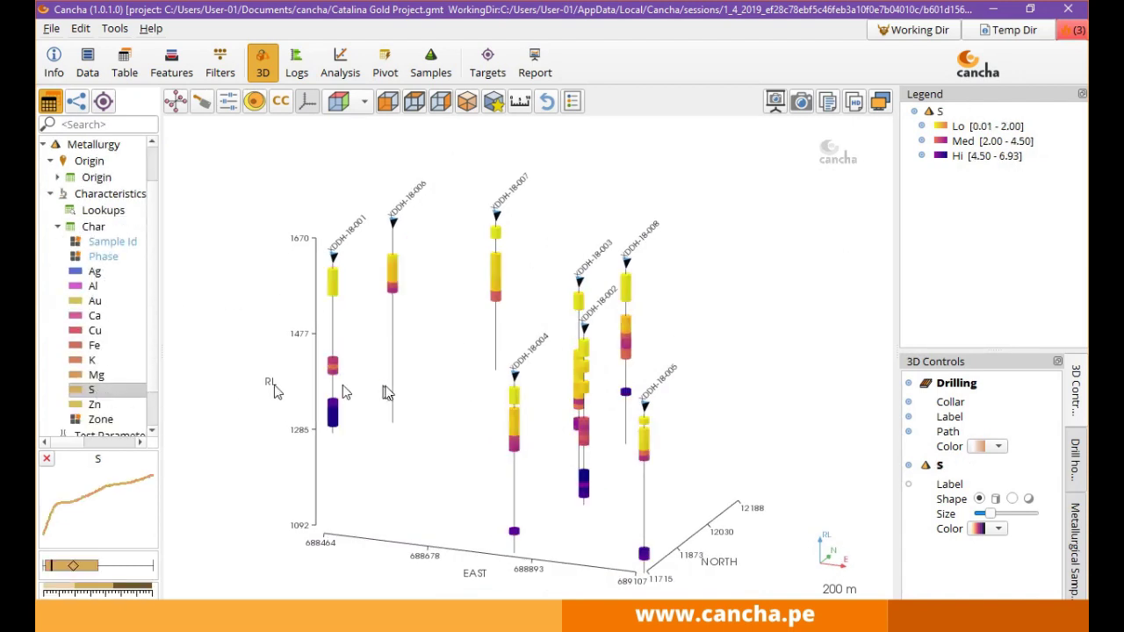
pyautogui.moveTo(514, 371); pyautogui.dragTo(538, 345)
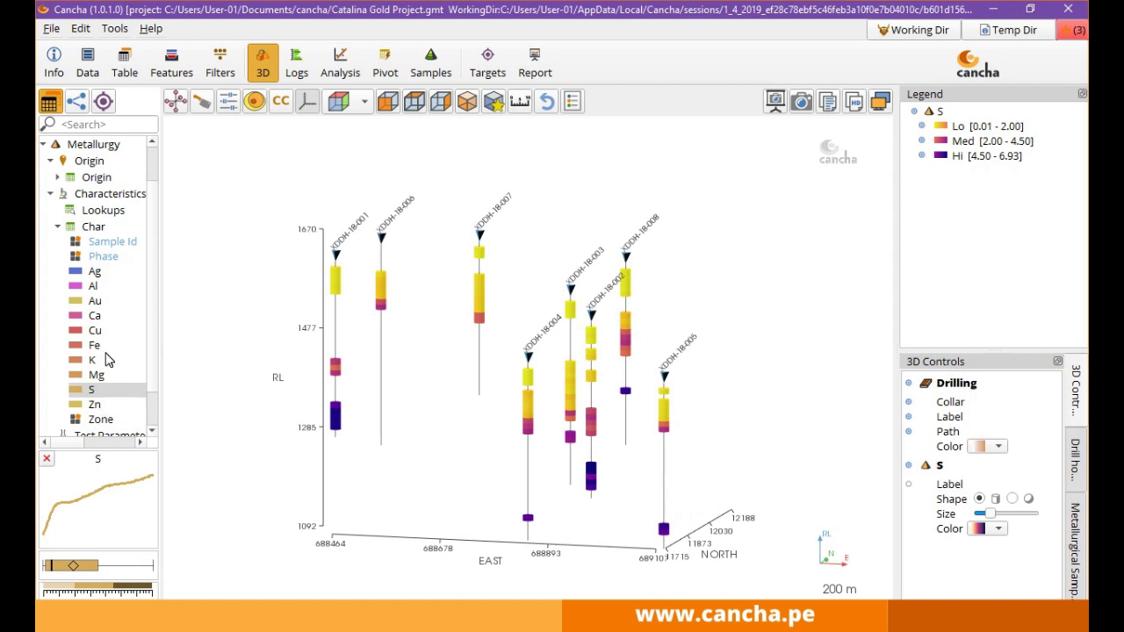
pyautogui.click(95, 302)
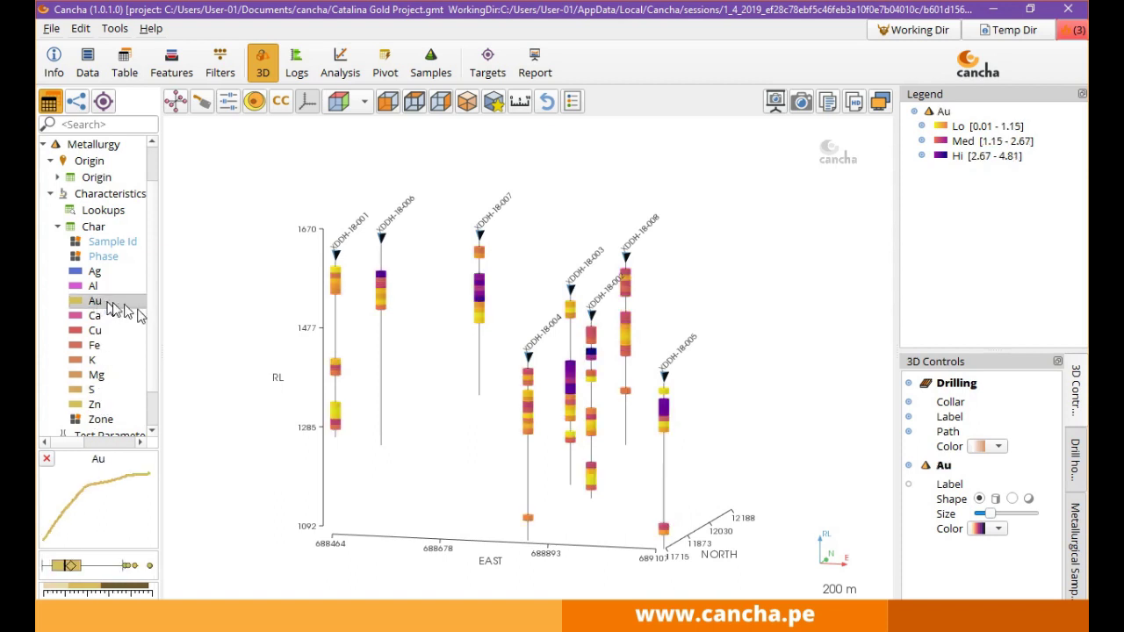
pyautogui.moveTo(733, 390); pyautogui.dragTo(710, 390)
# Display the AuRec feature from the Results table on the 3D drill holes and examine its distribution with depth.
pyautogui.scroll(-1, 92, 395)
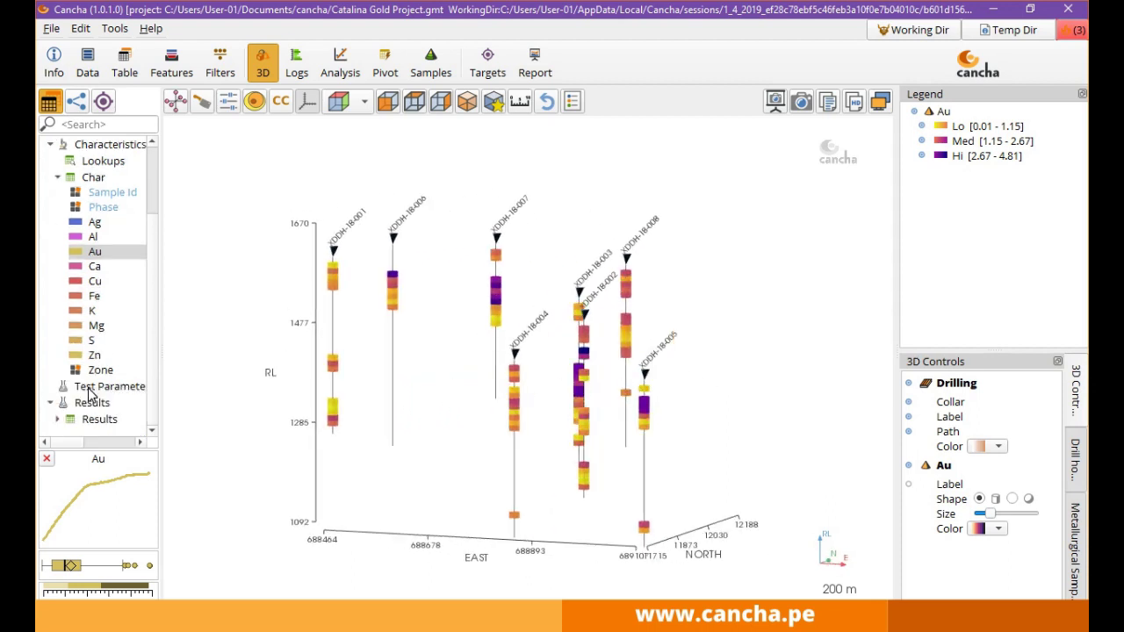
pyautogui.doubleClick(92, 400)
pyautogui.click(106, 416)
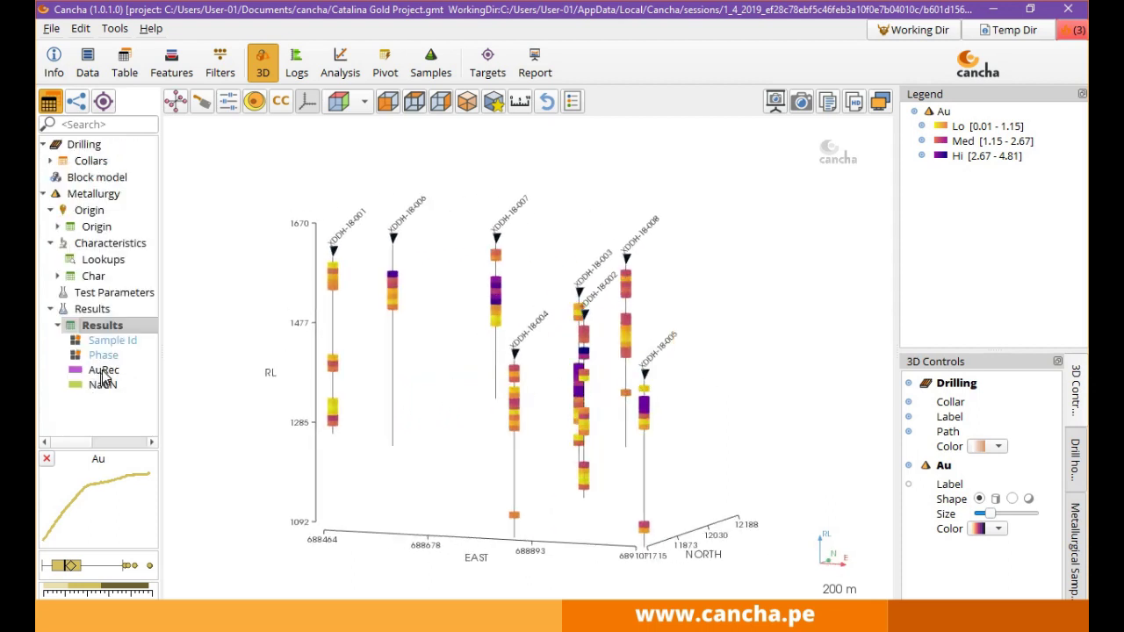
pyautogui.click(102, 372)
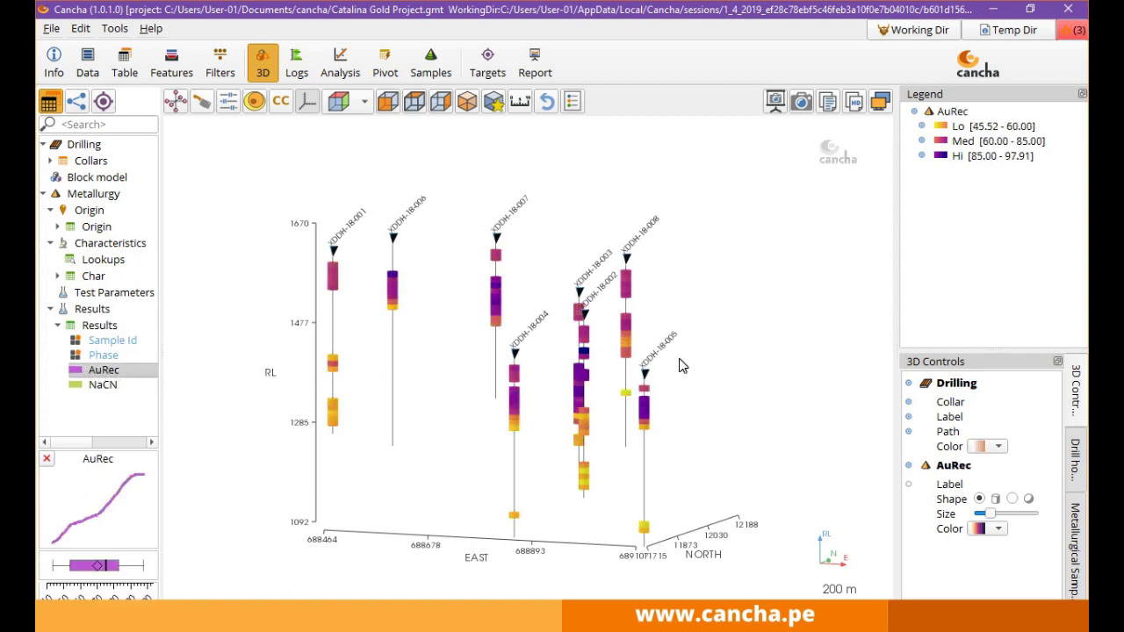
pyautogui.moveTo(676, 368); pyautogui.dragTo(647, 389)
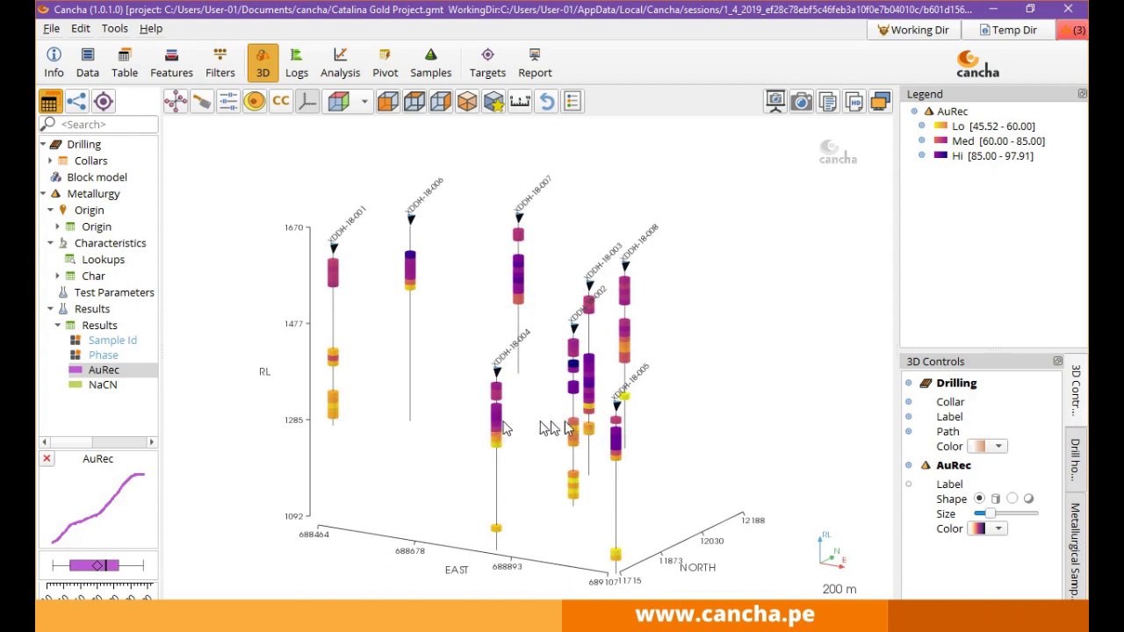
pyautogui.moveTo(655, 455)
pyautogui.mouseDown()
pyautogui.moveTo(431, 384)
pyautogui.moveTo(741, 421)
pyautogui.moveTo(439, 427)
pyautogui.moveTo(666, 469)
pyautogui.mouseUp()
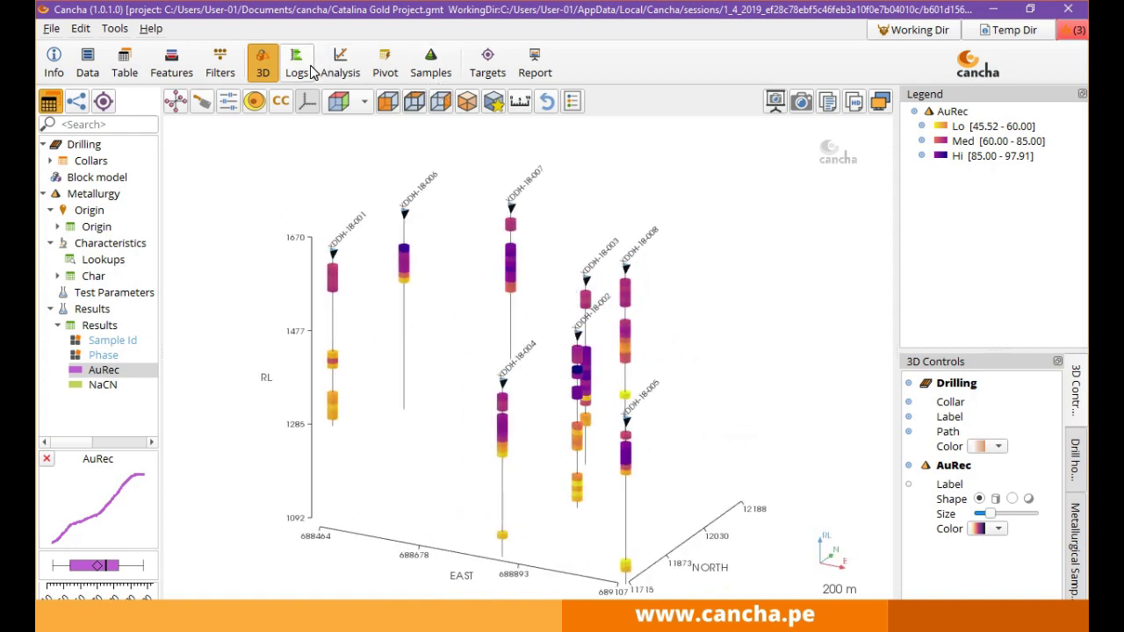
# Create a matrix plot for AuRec and auto-correlate it with the other features.
pyautogui.click(340, 67)
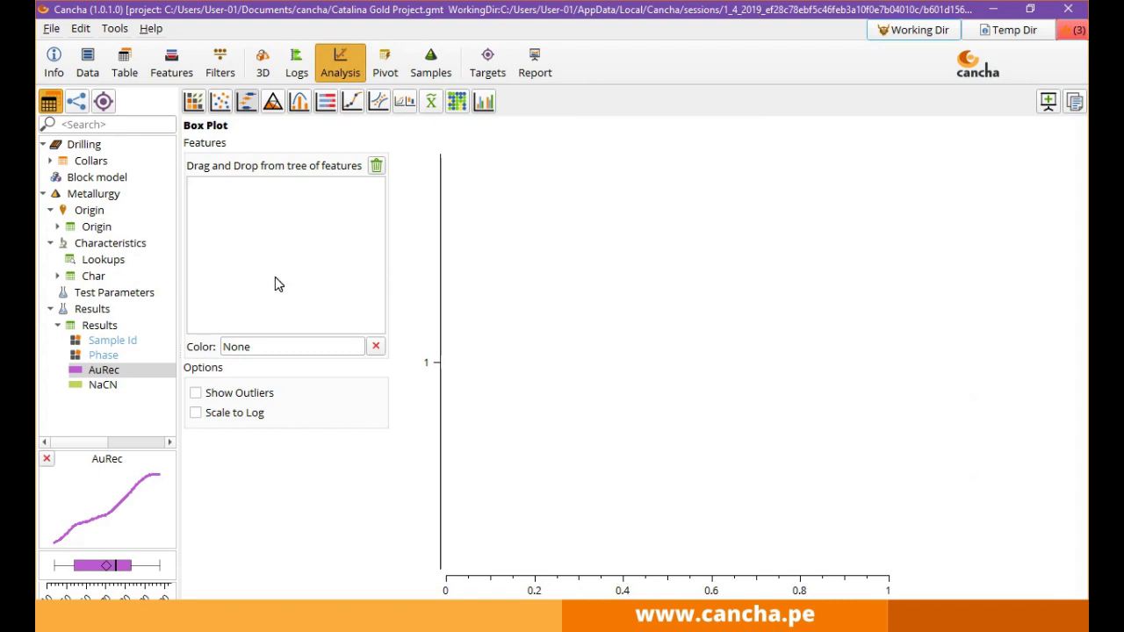
pyautogui.click(194, 102)
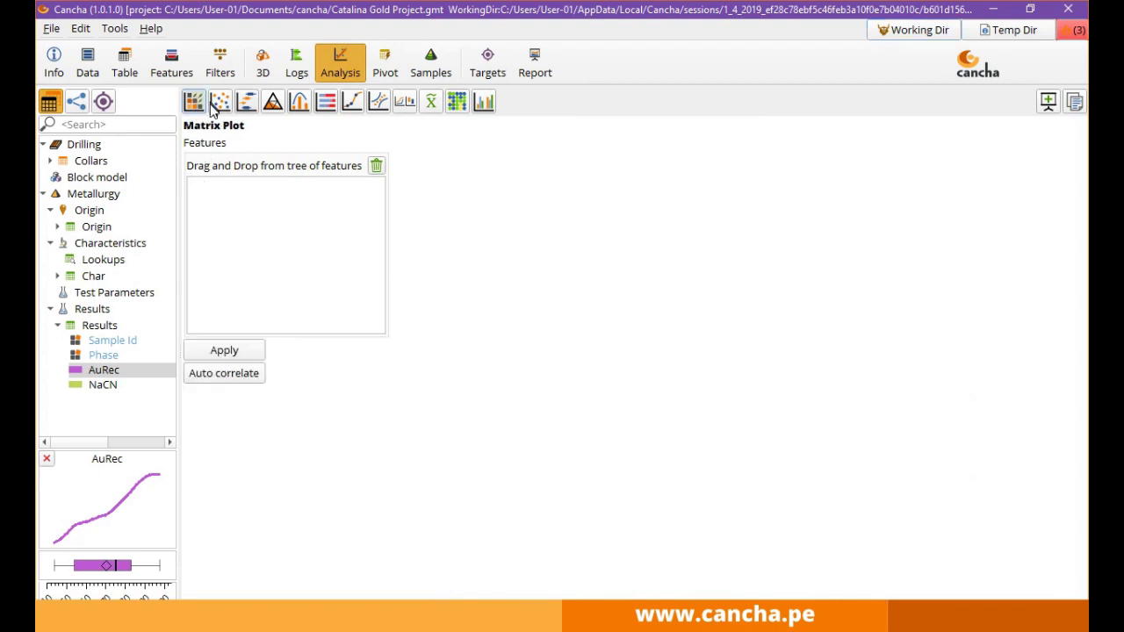
pyautogui.moveTo(111, 371); pyautogui.dragTo(261, 294)
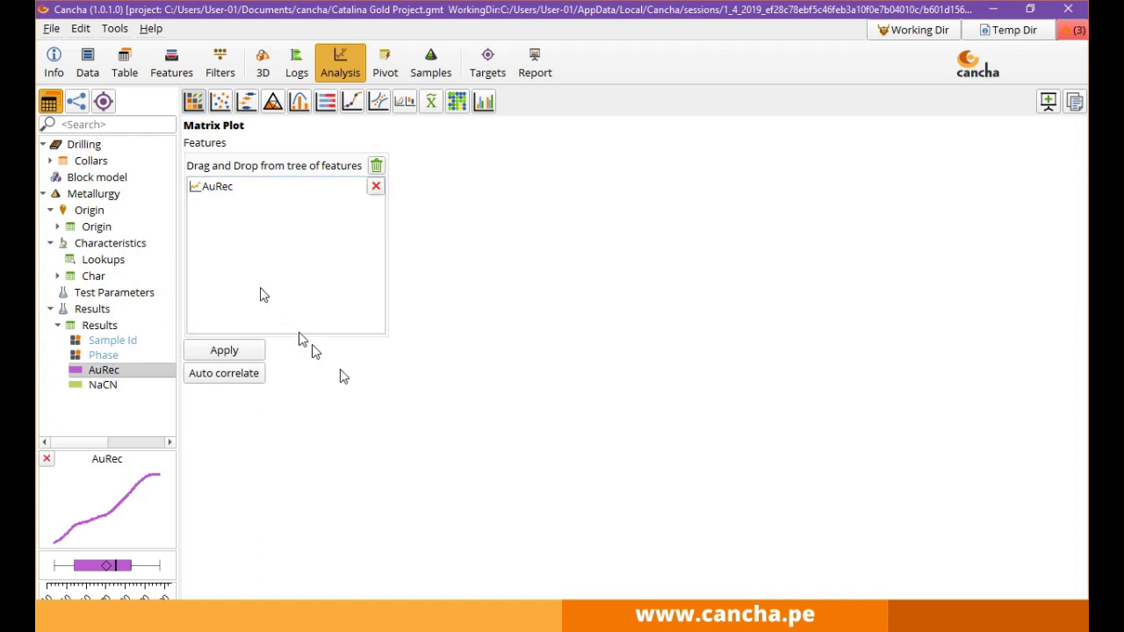
pyautogui.click(233, 375)
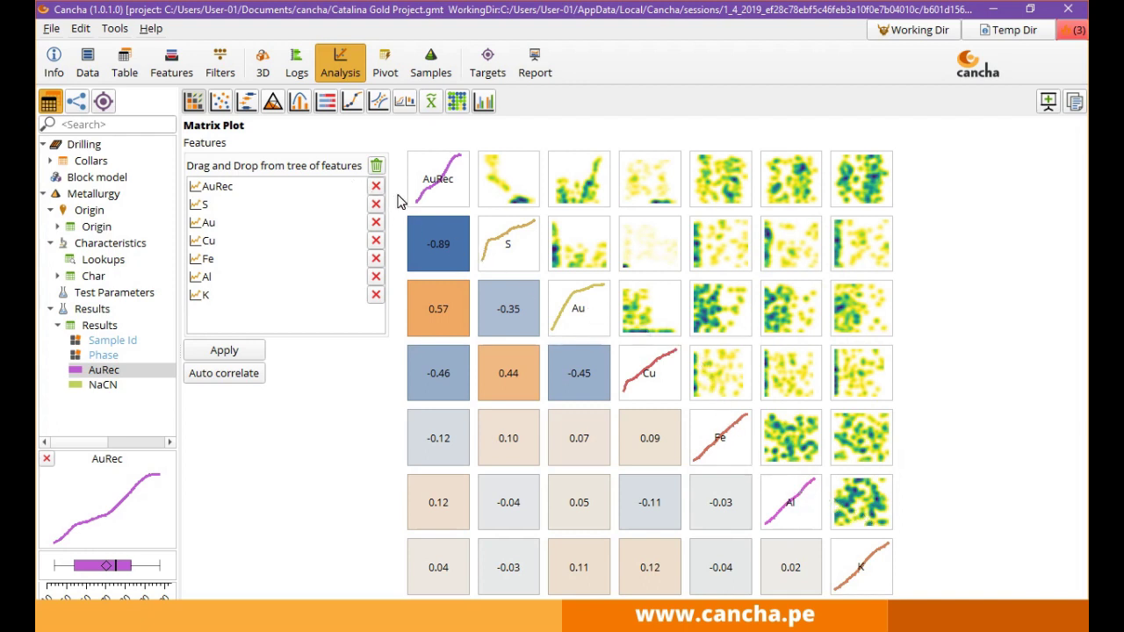
# Create an XY plot with S from the Char table on X and AuRec on Y.
pyautogui.click(222, 105)
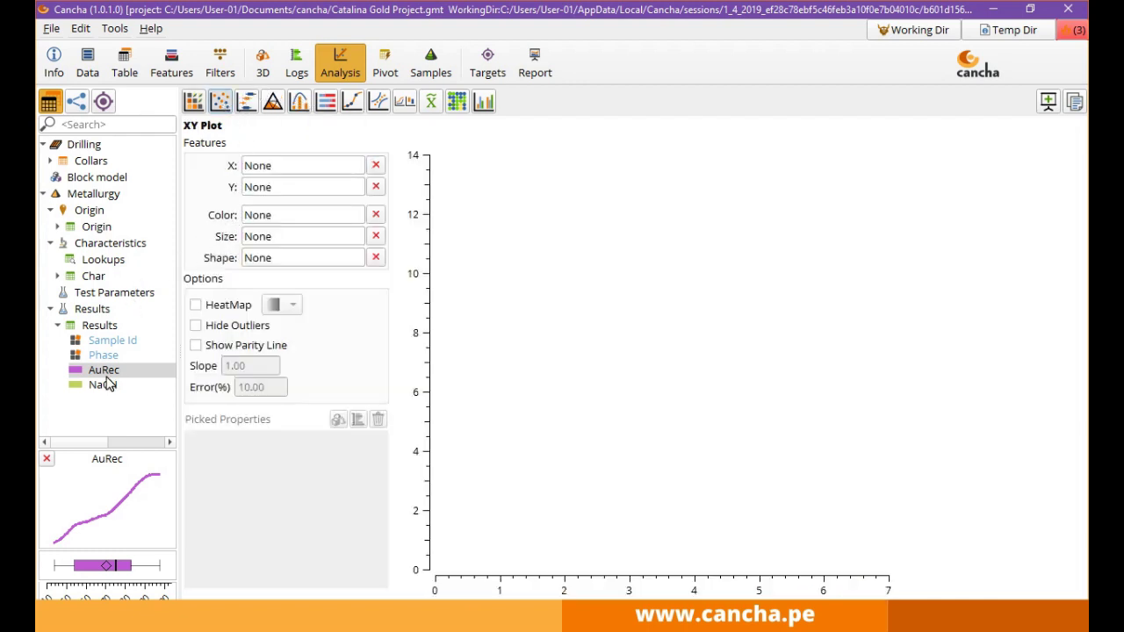
pyautogui.moveTo(103, 373); pyautogui.dragTo(290, 187)
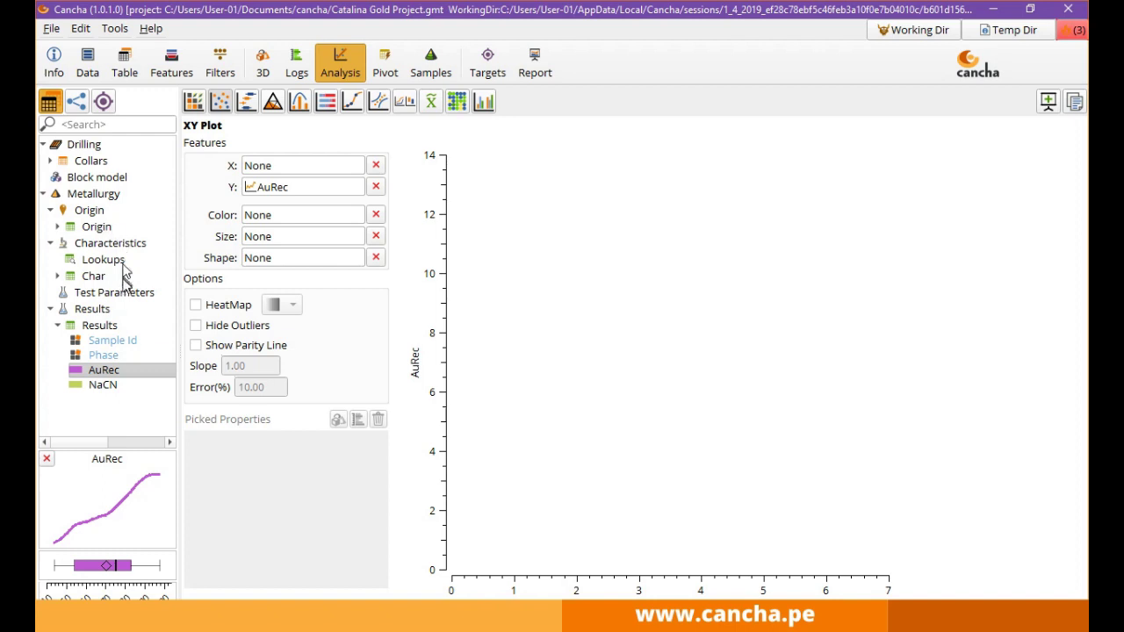
pyautogui.doubleClick(93, 275)
pyautogui.scroll(-2, 106, 382)
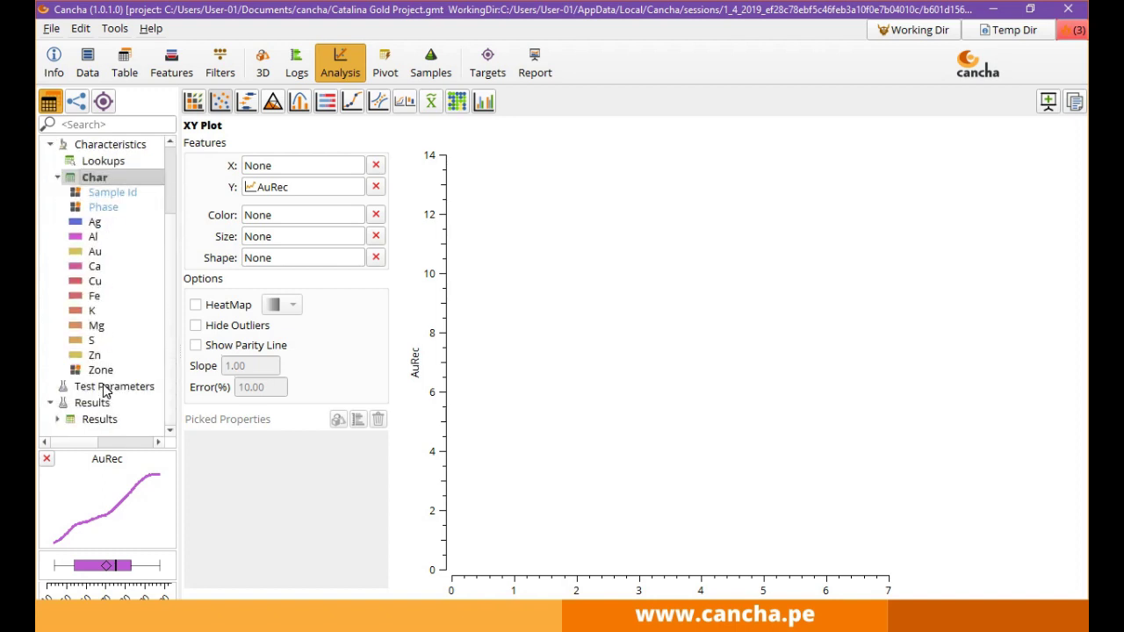
pyautogui.moveTo(93, 347); pyautogui.dragTo(263, 165)
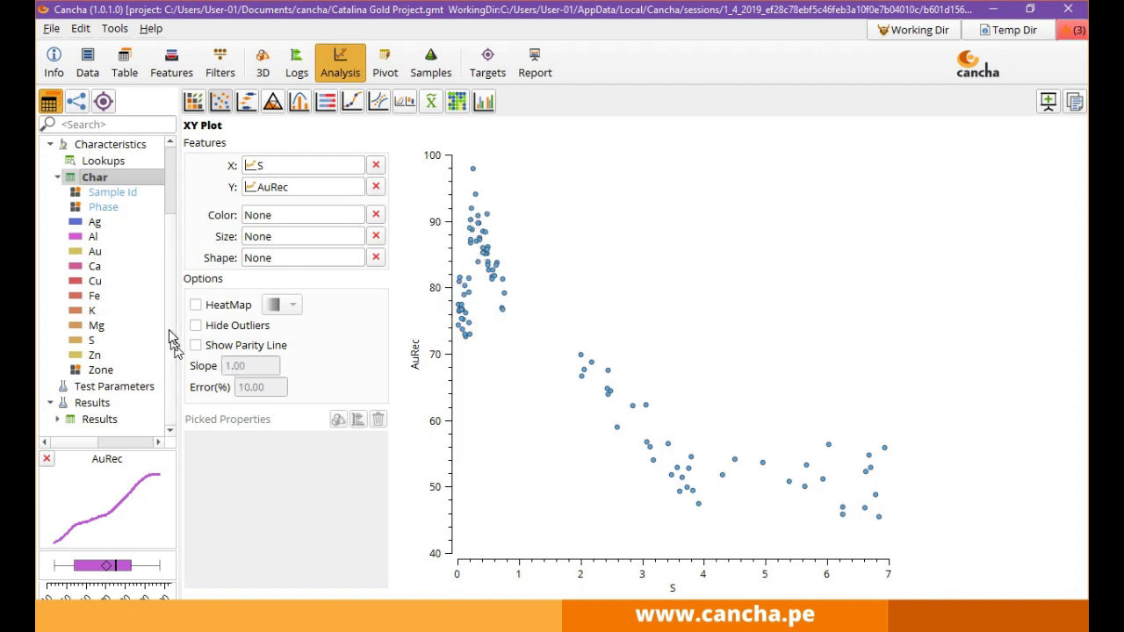
# Preview the XY plot as a heat map, restore the points and color them by Zone.
pyautogui.click(196, 305)
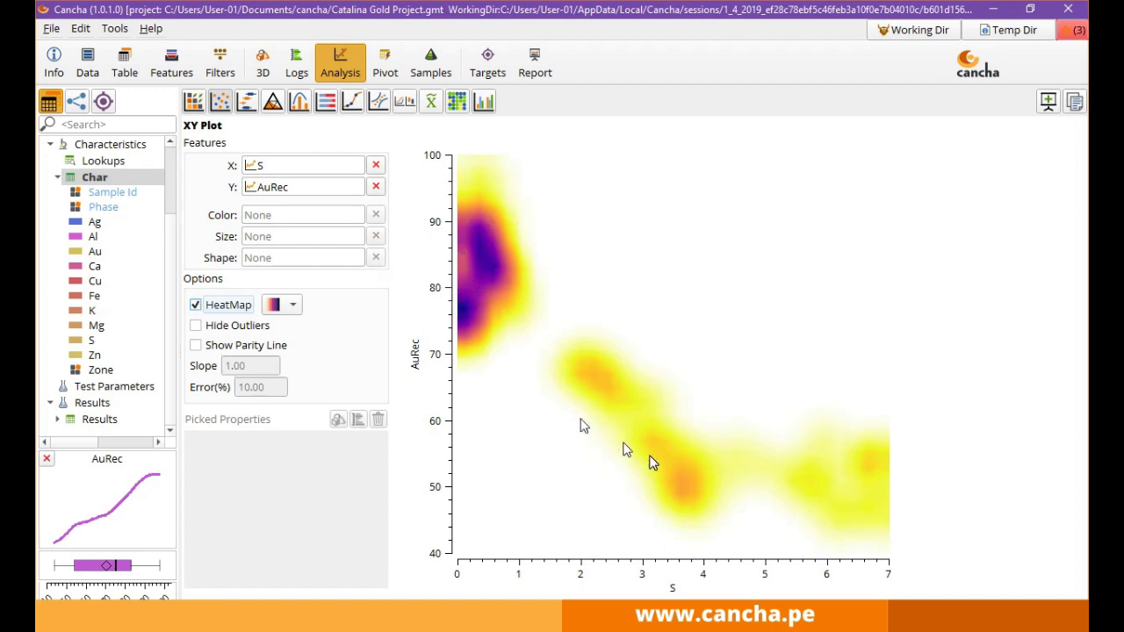
pyautogui.click(195, 305)
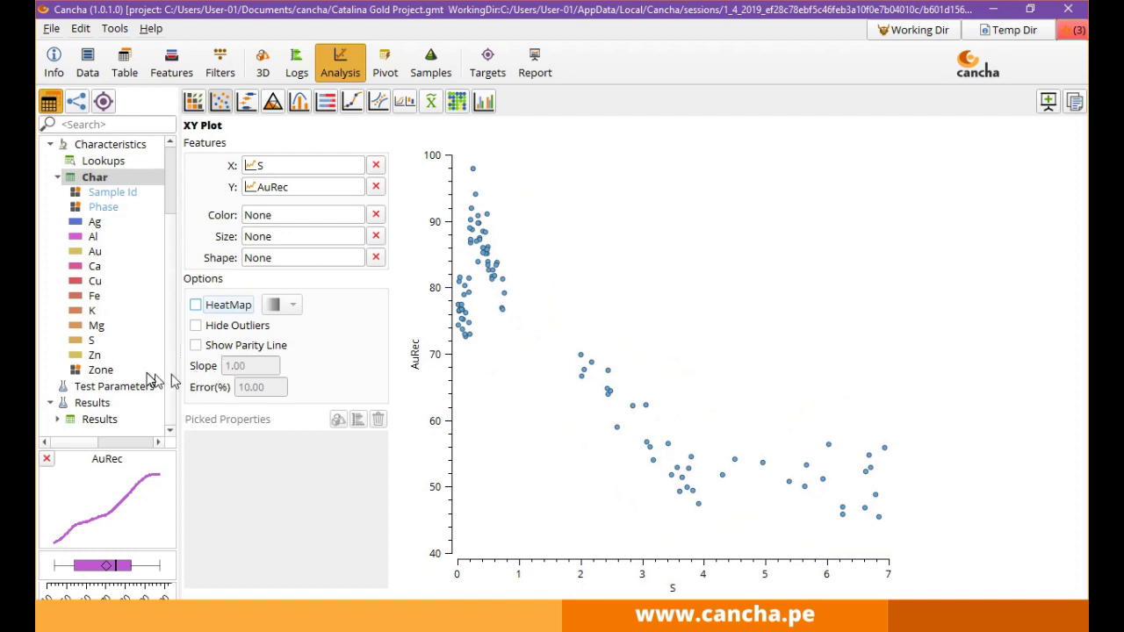
pyautogui.moveTo(94, 376); pyautogui.dragTo(252, 217)
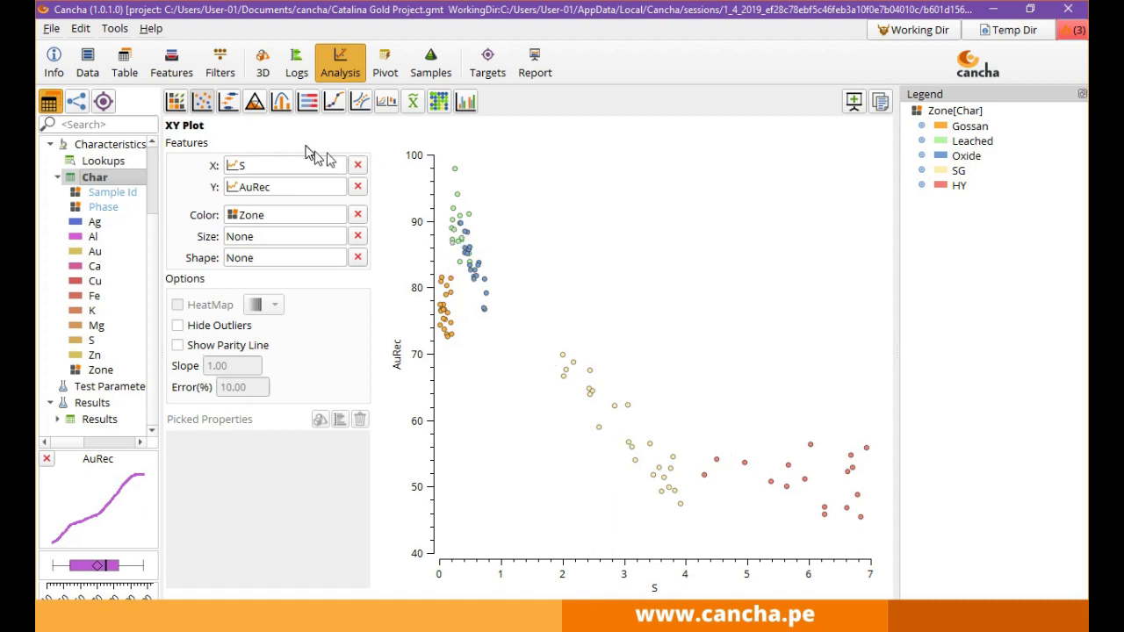
# Create a box plot of the AuRec feature from the Results table.
pyautogui.click(228, 104)
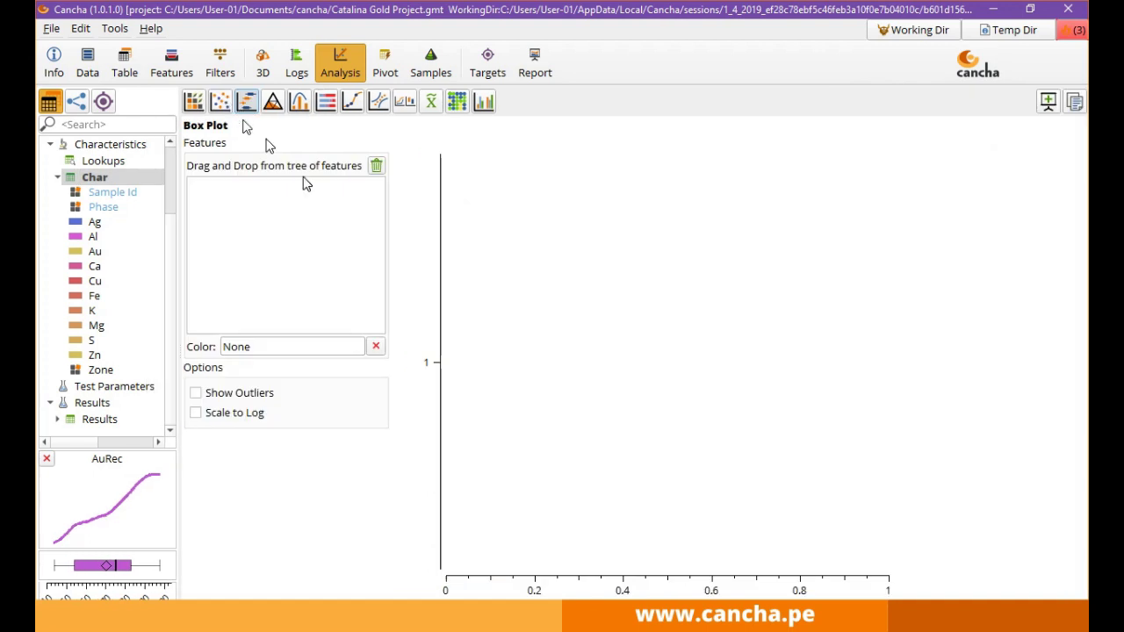
pyautogui.click(99, 419)
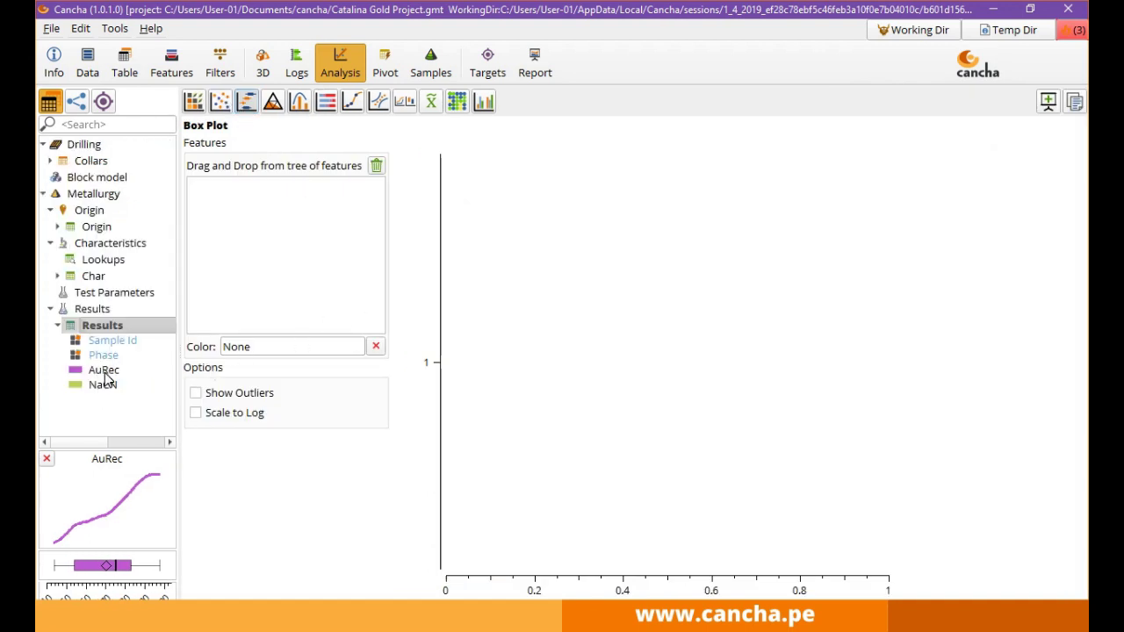
pyautogui.moveTo(101, 371); pyautogui.dragTo(246, 256)
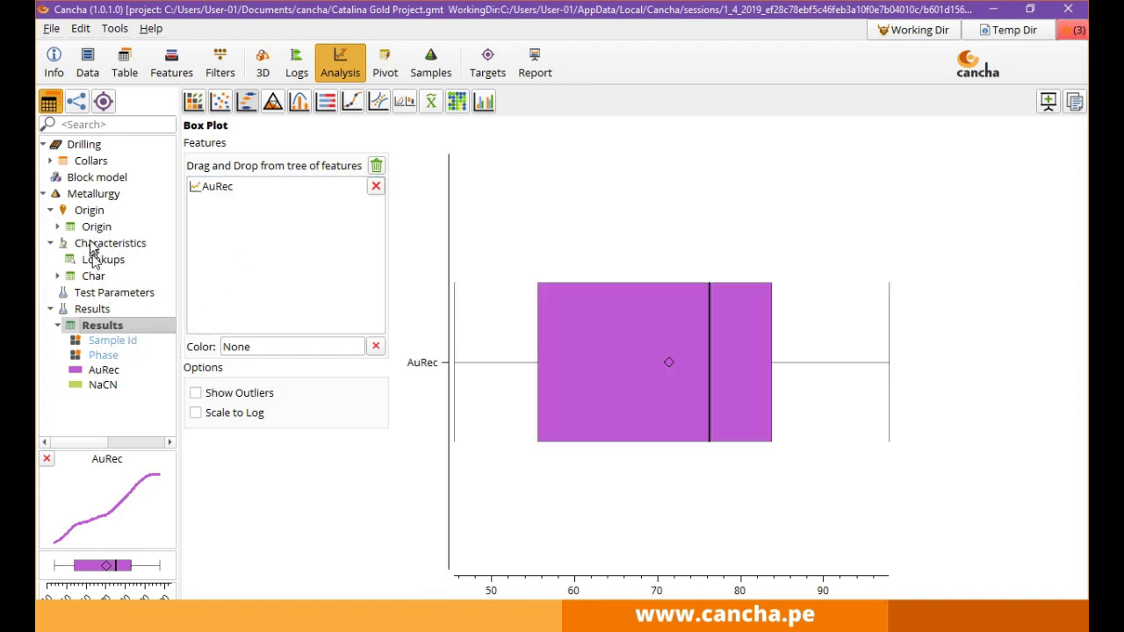
# Color the AuRec box plot by Zone, and replace that with S from the Char table for comparison.
pyautogui.doubleClick(78, 278)
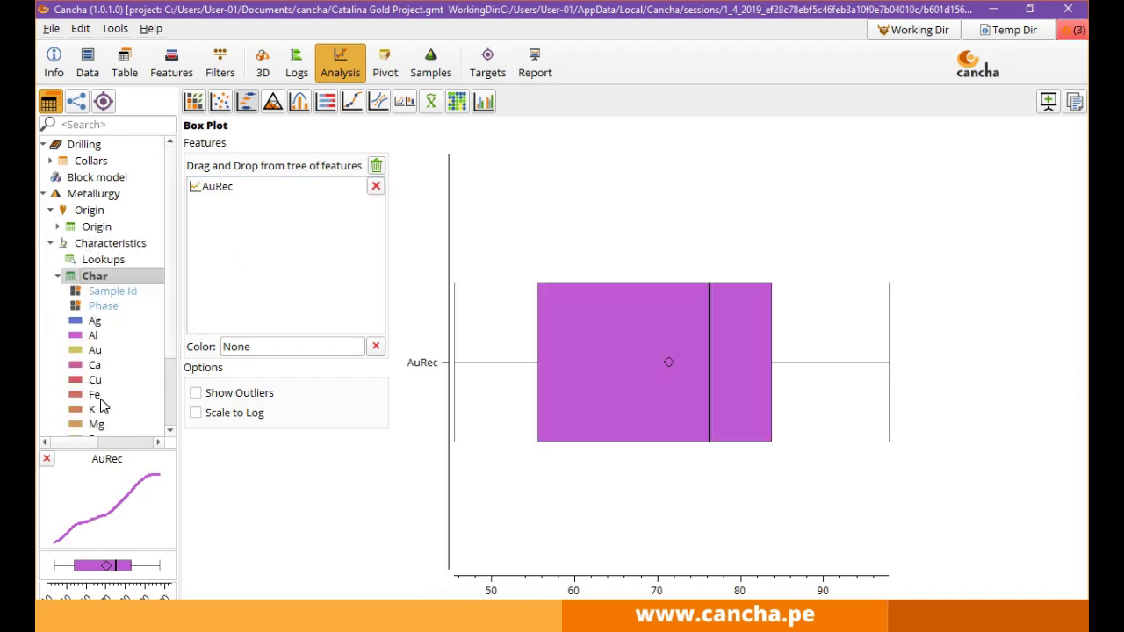
pyautogui.scroll(-2, 88, 386)
pyautogui.moveTo(93, 372); pyautogui.dragTo(237, 351)
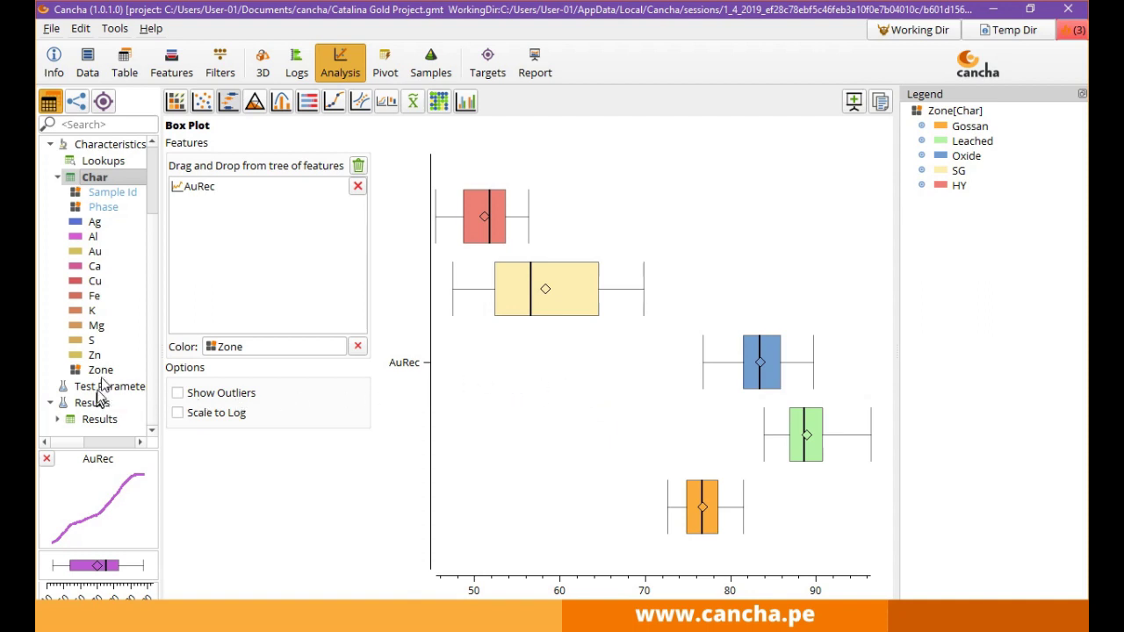
pyautogui.moveTo(101, 370); pyautogui.dragTo(235, 347)
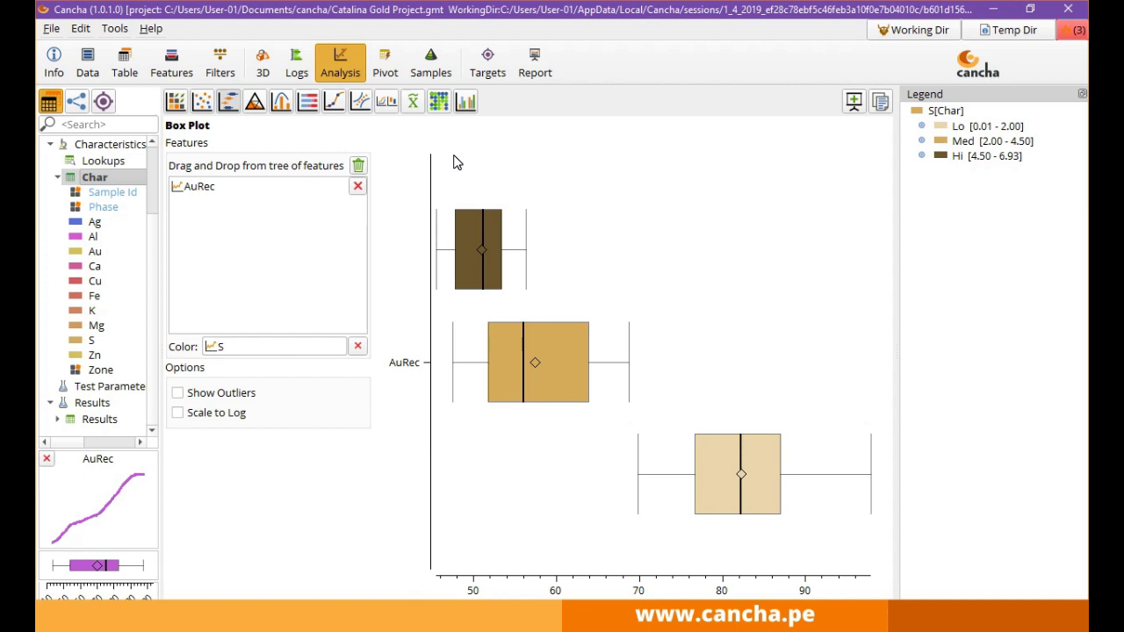
# Start a new target definition with AuRec from the Results table as the target feature.
pyautogui.click(489, 66)
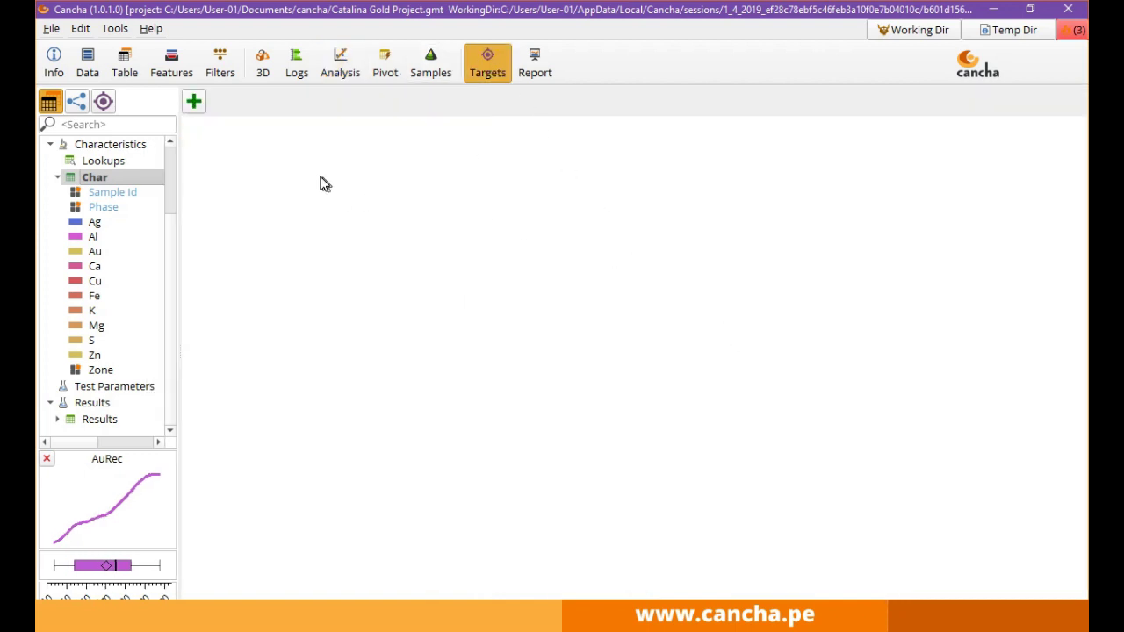
pyautogui.click(195, 103)
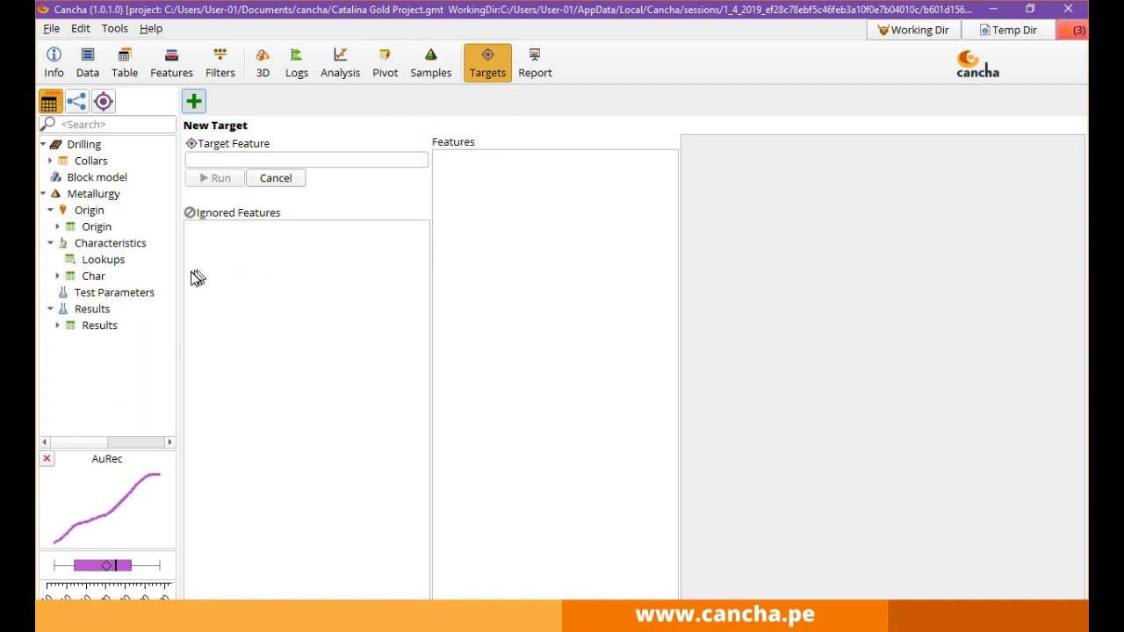
pyautogui.doubleClick(87, 330)
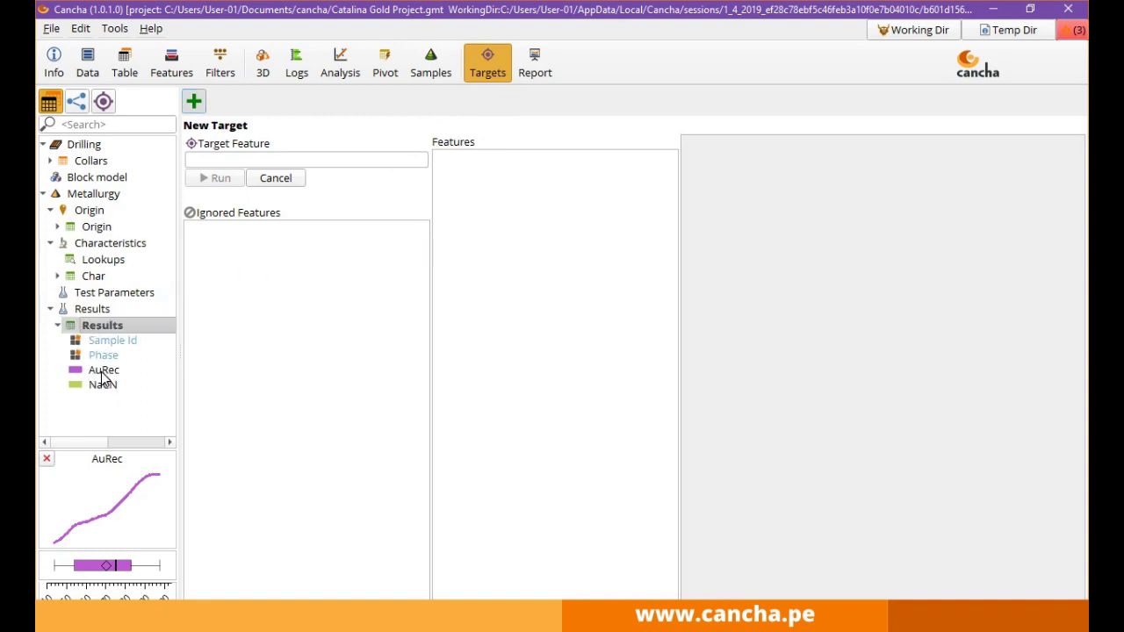
pyautogui.moveTo(105, 371); pyautogui.dragTo(250, 163)
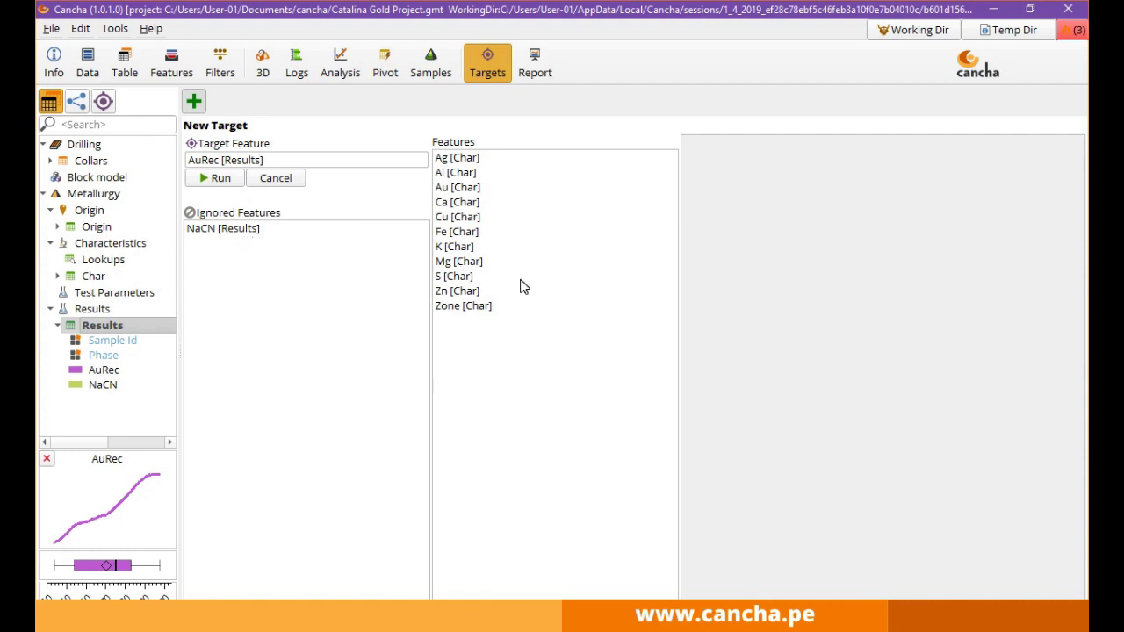
# Move NaCN into the model features, return it to the ignored features, and run the AuRec target analysis.
pyautogui.moveTo(251, 234); pyautogui.dragTo(497, 367)
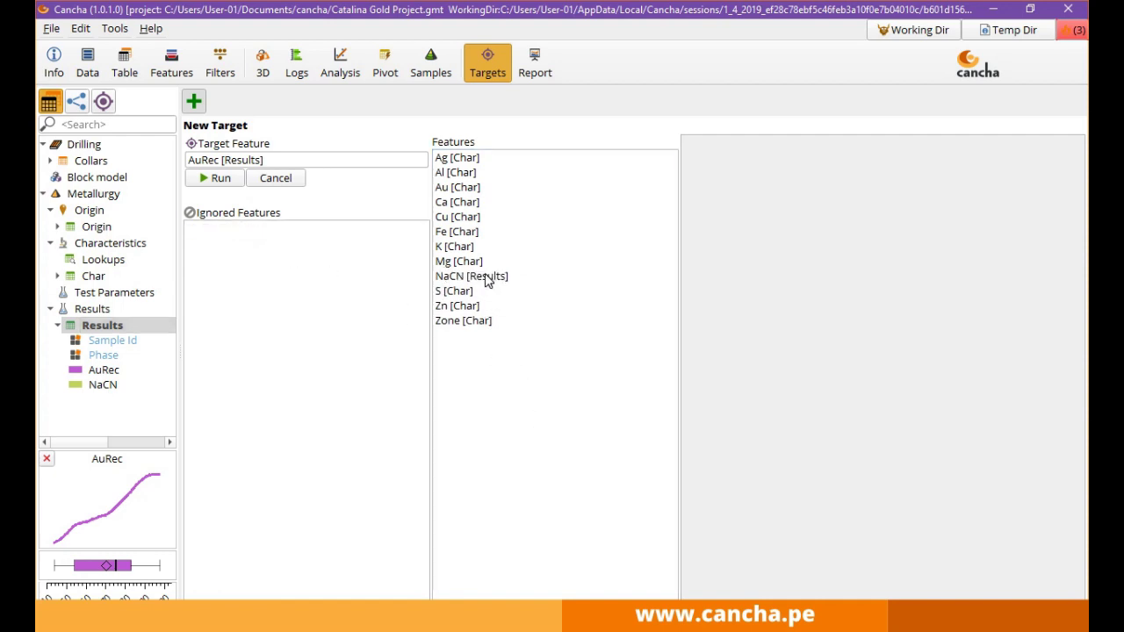
pyautogui.moveTo(488, 279); pyautogui.dragTo(621, 378)
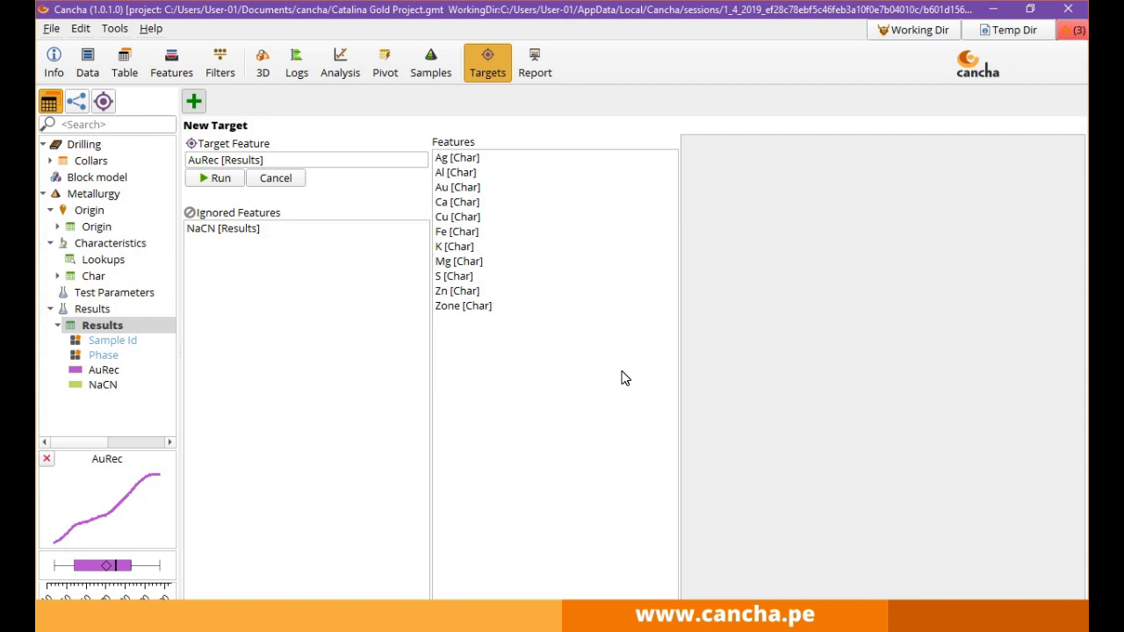
pyautogui.click(485, 305)
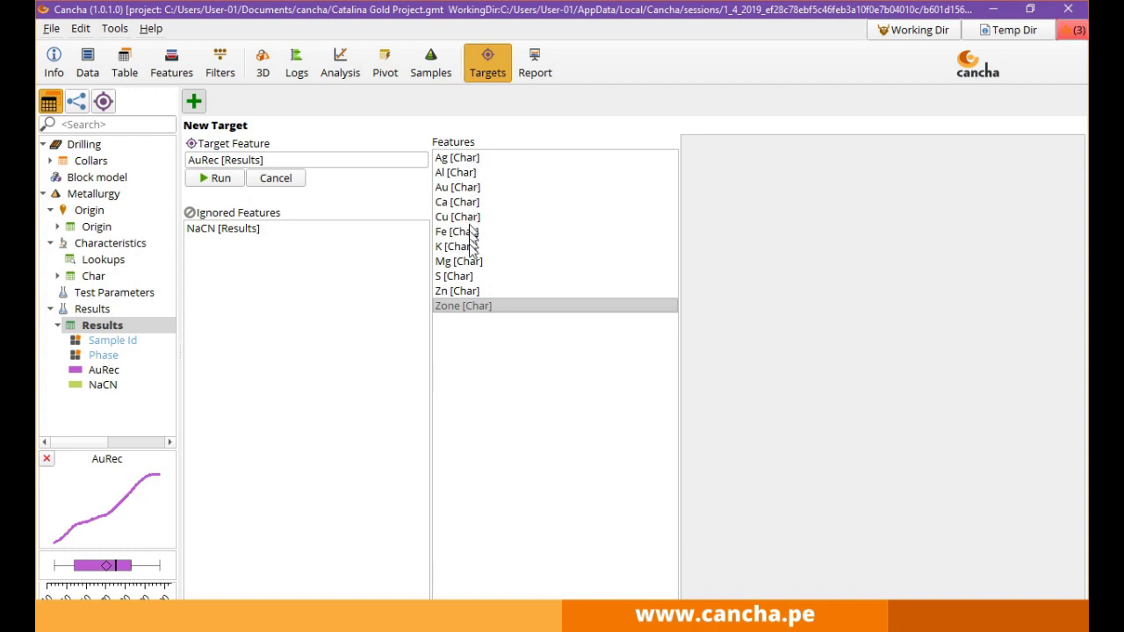
pyautogui.click(477, 308)
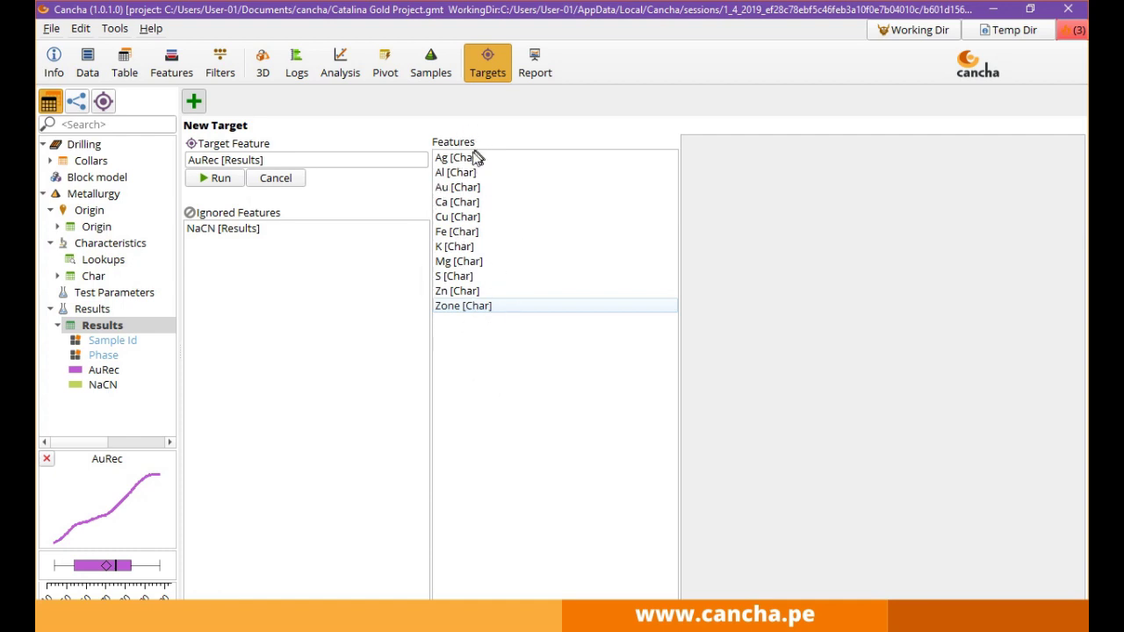
pyautogui.click(218, 183)
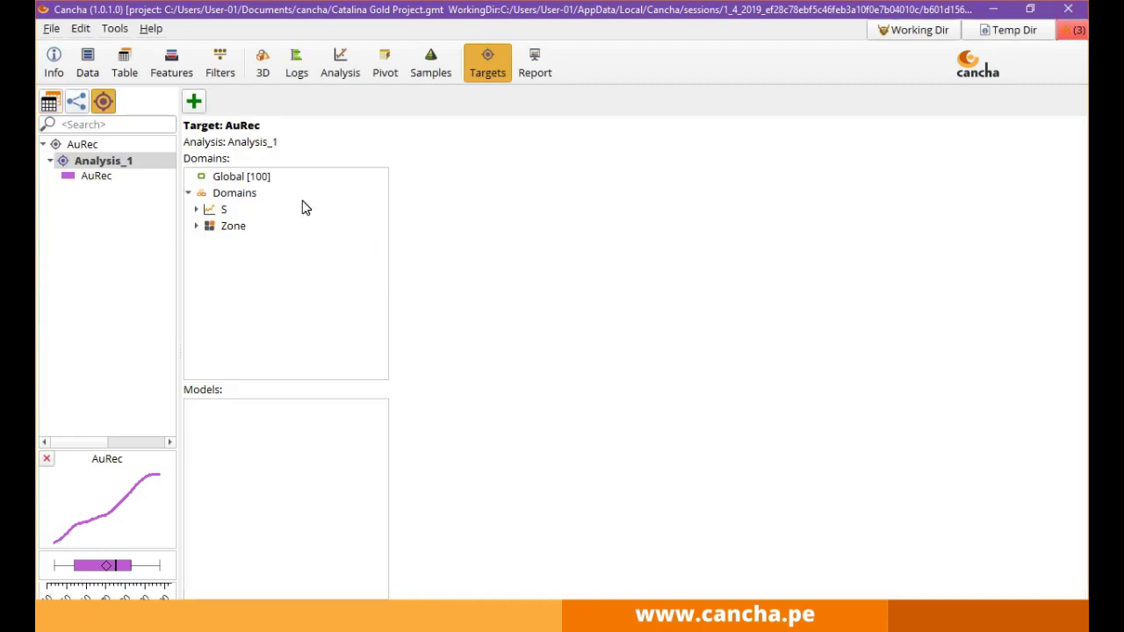
# Examine the Global domain's AuRec model: equation, regression statistics, parity chart, S and Au plots, and residual analysis.
pyautogui.click(262, 180)
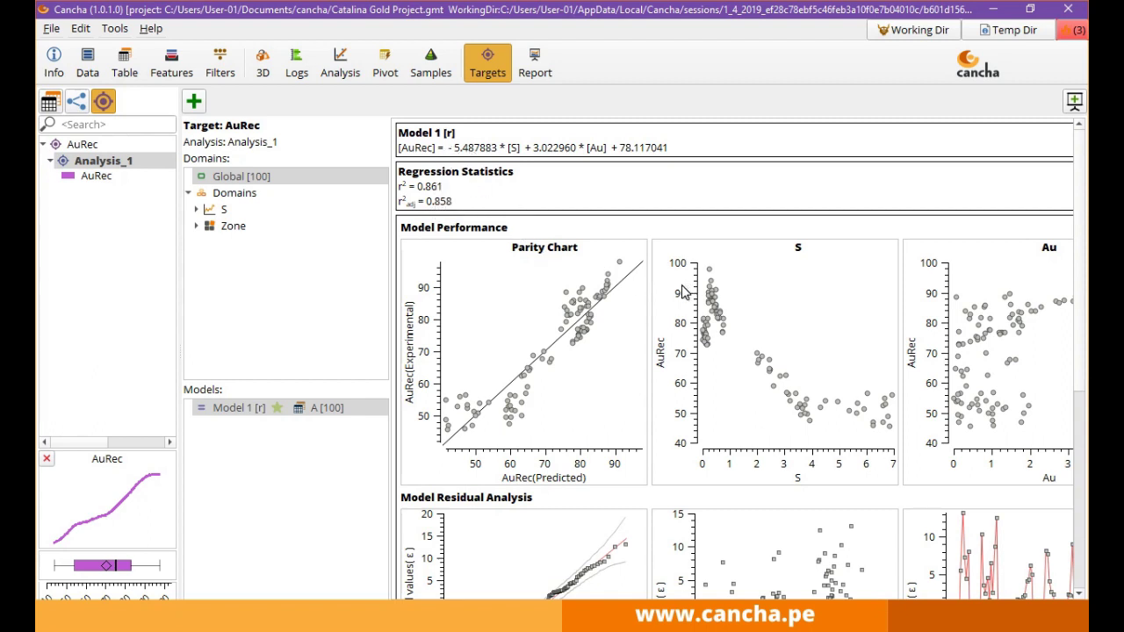
pyautogui.scroll(-4, 700, 290)
pyautogui.scroll(2, 700, 290)
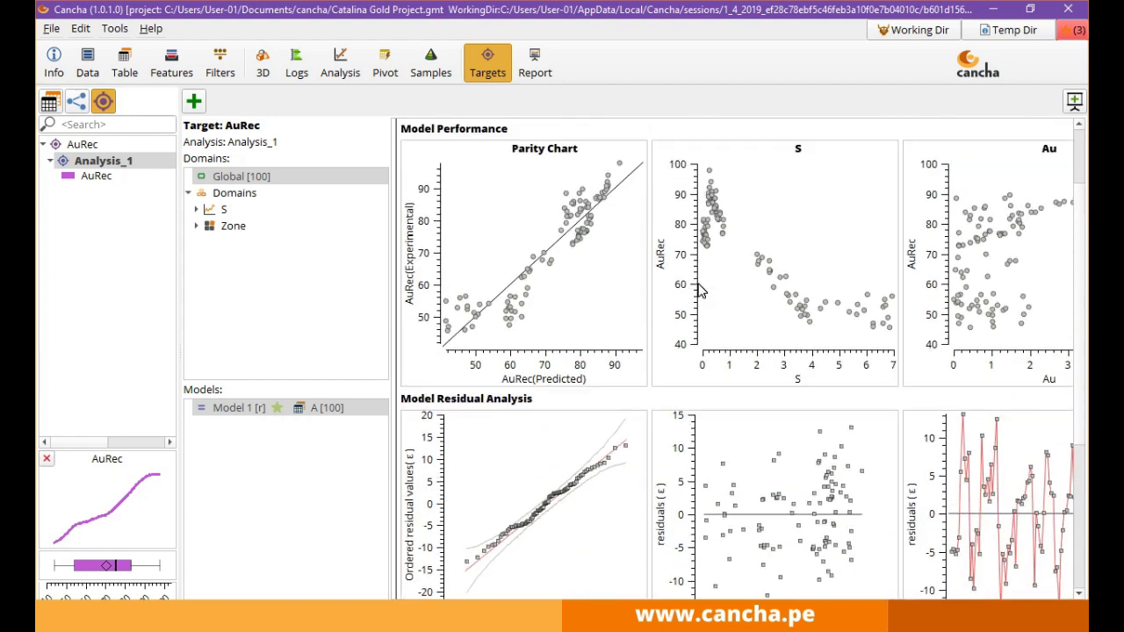
pyautogui.hscroll(2, 732, 359)
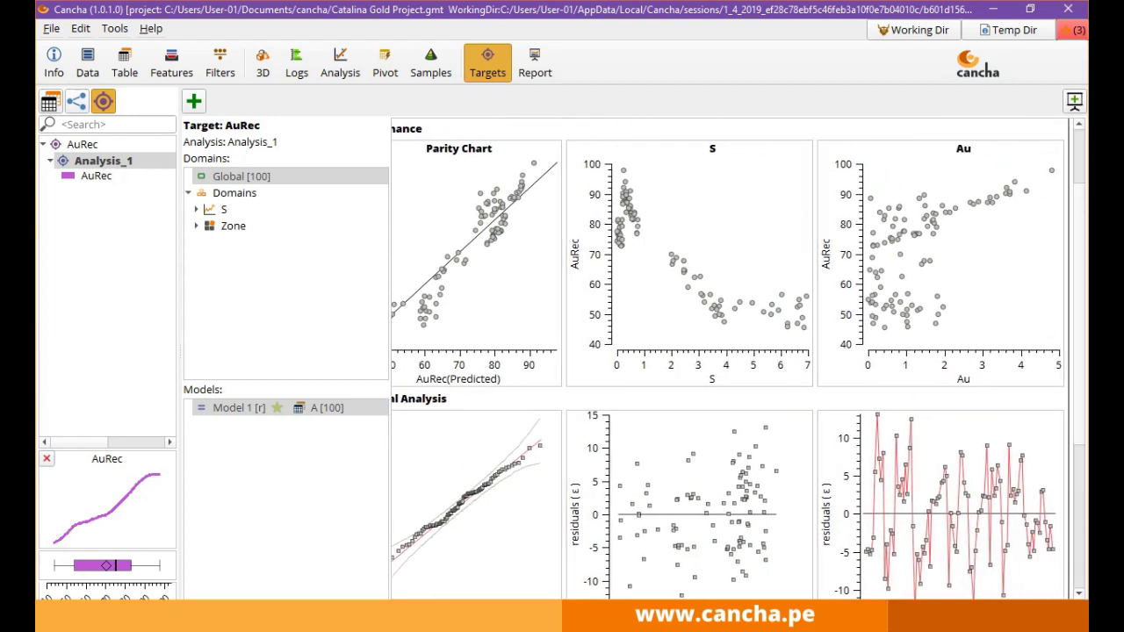
pyautogui.scroll(1, 800, 548)
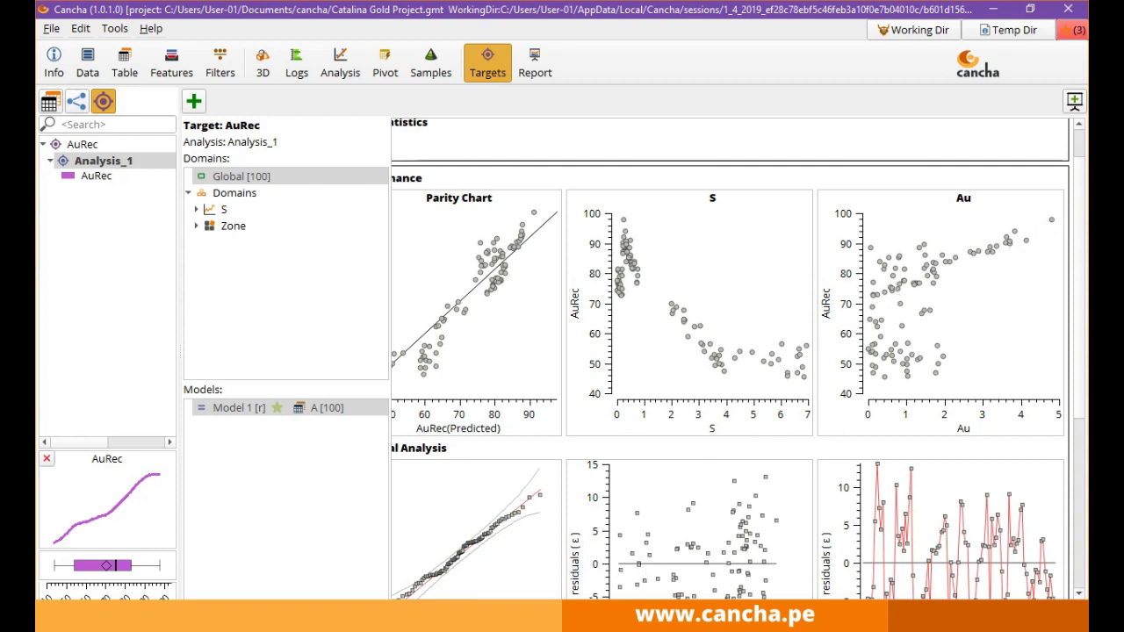
pyautogui.scroll(-5, 677, 369)
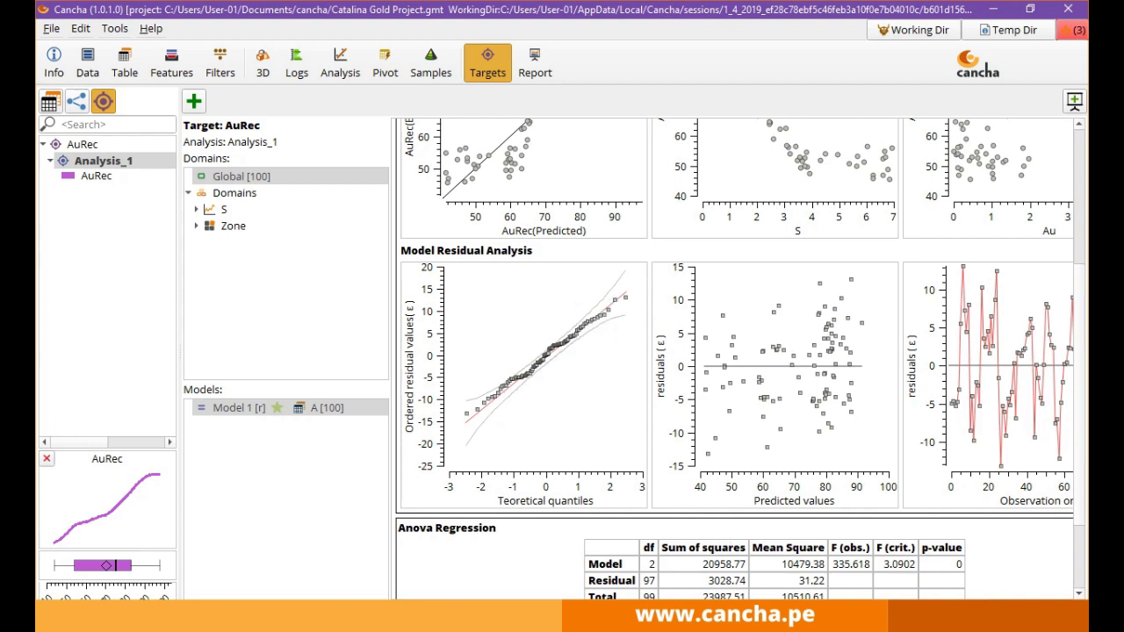
pyautogui.hscroll(3, 732, 359)
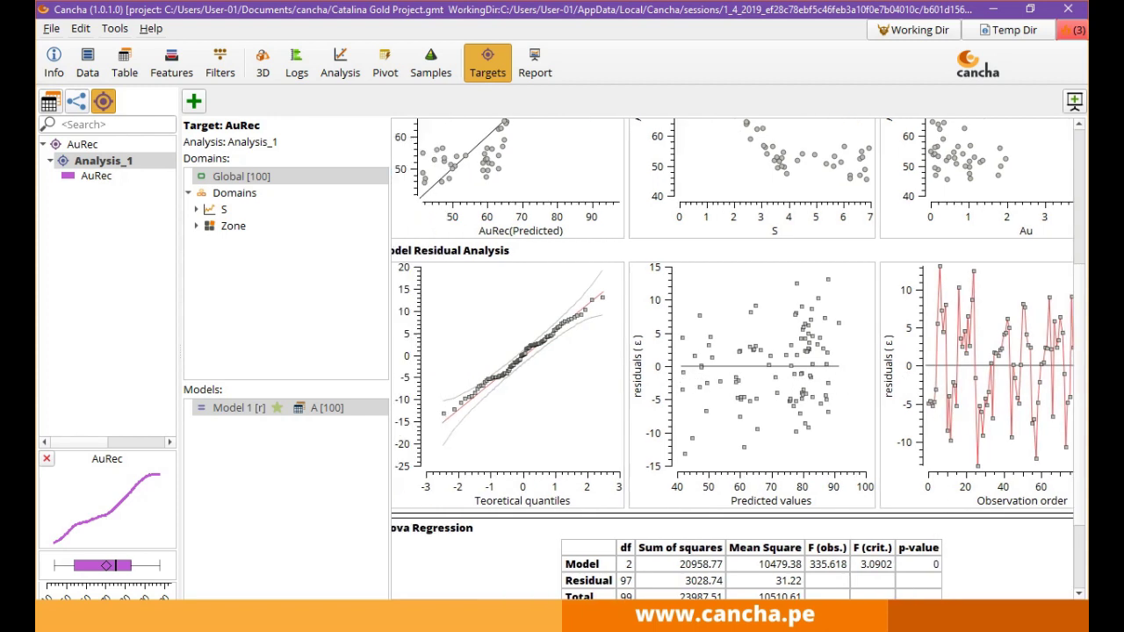
pyautogui.hscroll(-3, 492, 446)
pyautogui.scroll(5, 492, 446)
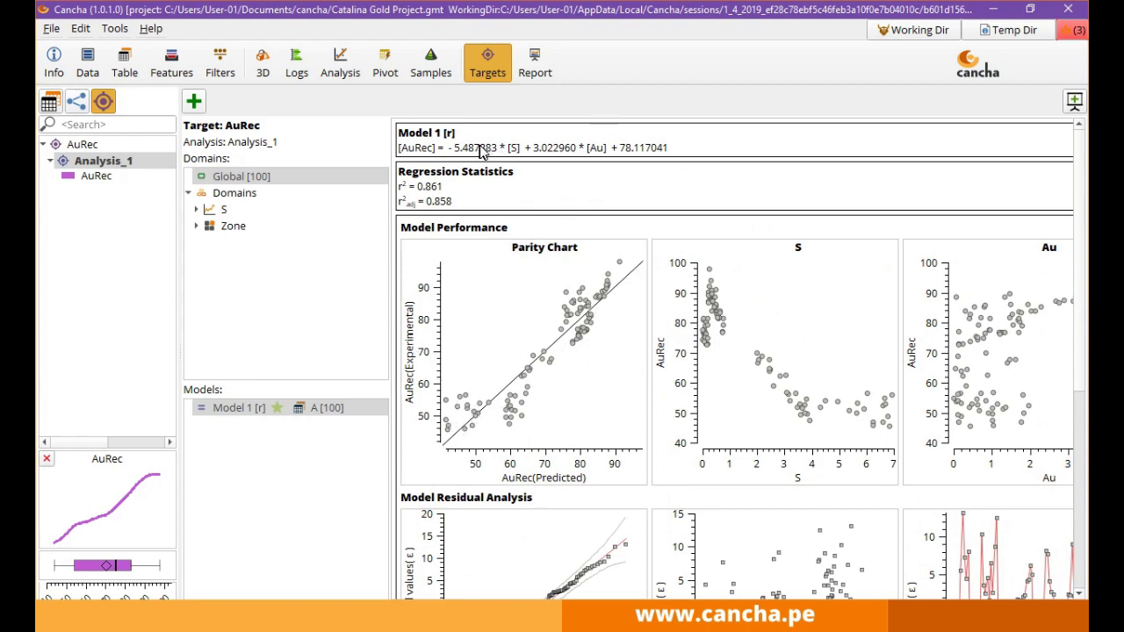
# Expand the S domain and compare its AuRec statistics, box plots and recommended models for the Lo, Med and Hi classes.
pyautogui.click(198, 210)
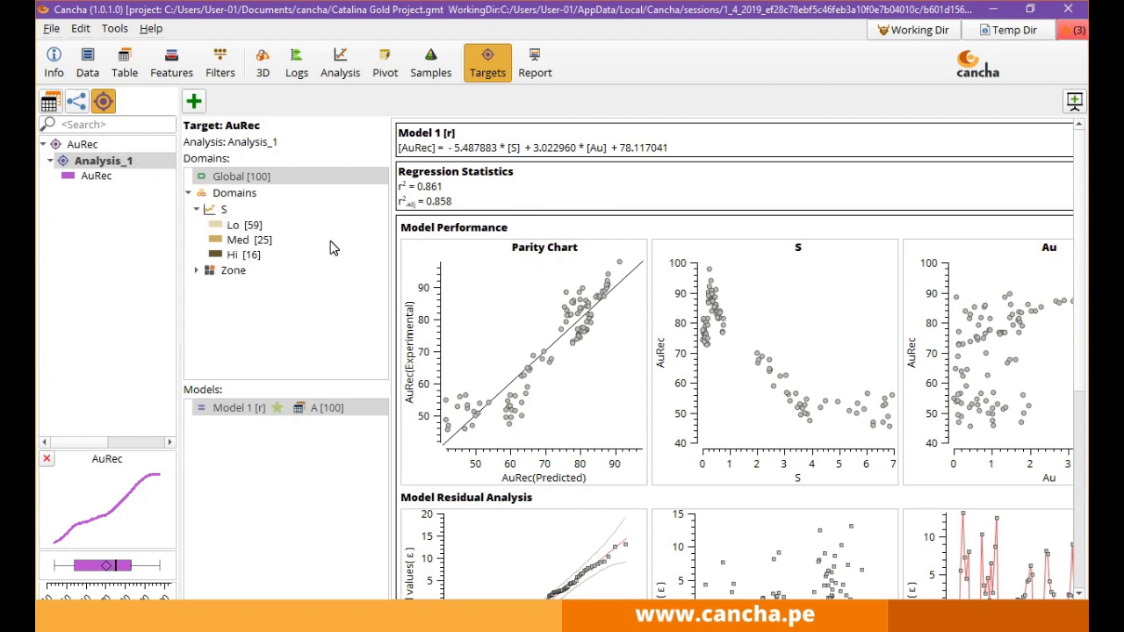
pyautogui.click(236, 212)
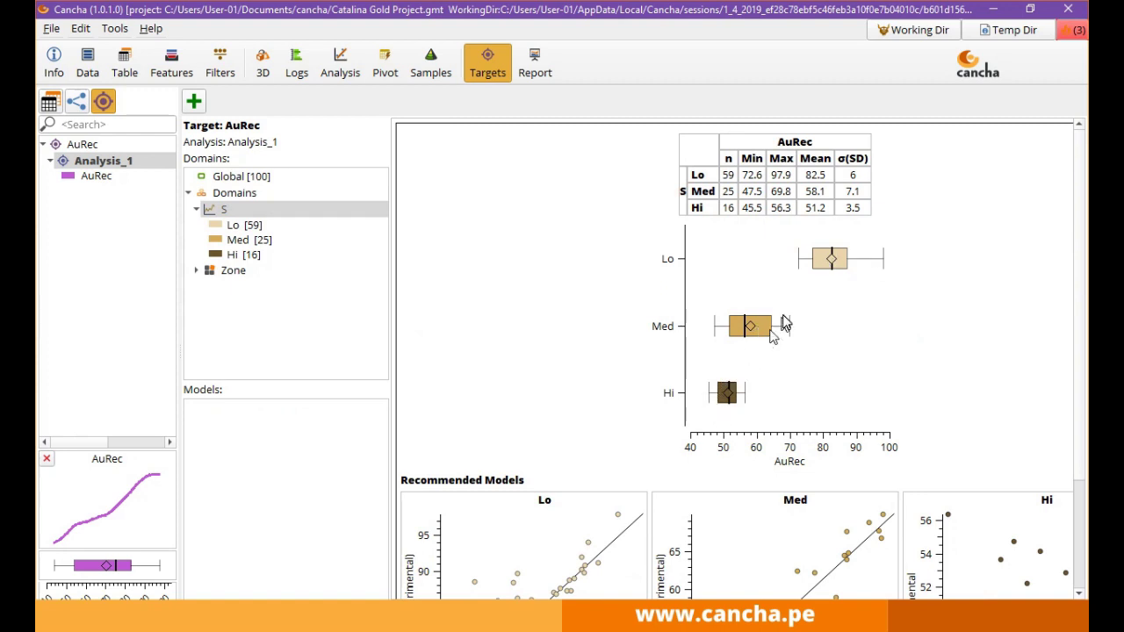
pyautogui.scroll(-3, 799, 327)
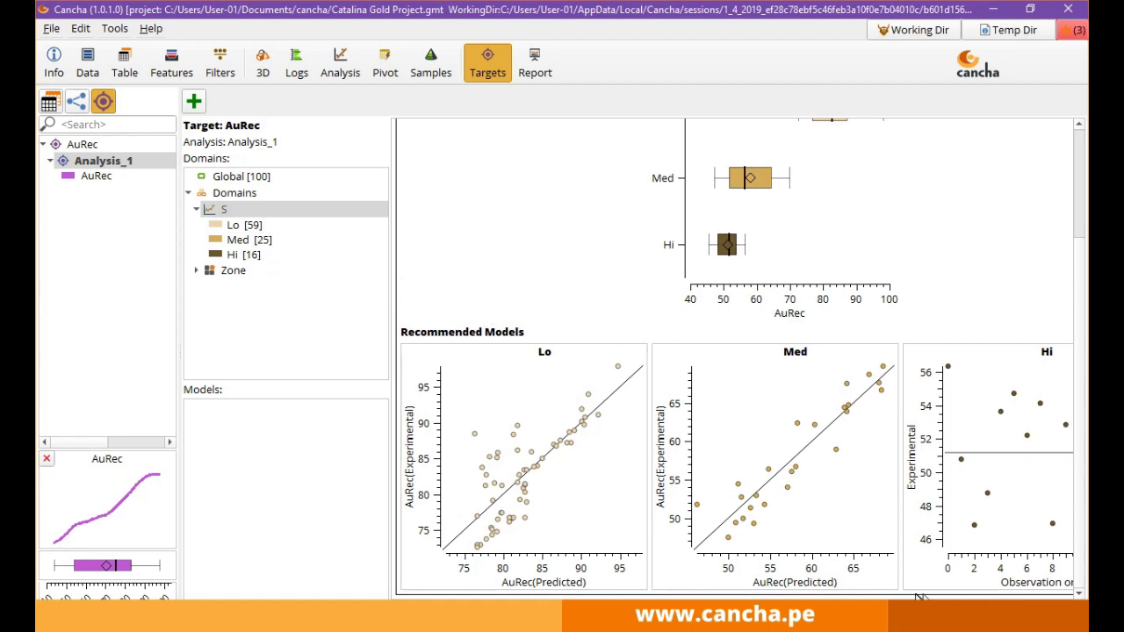
pyautogui.hscroll(3, 733, 356)
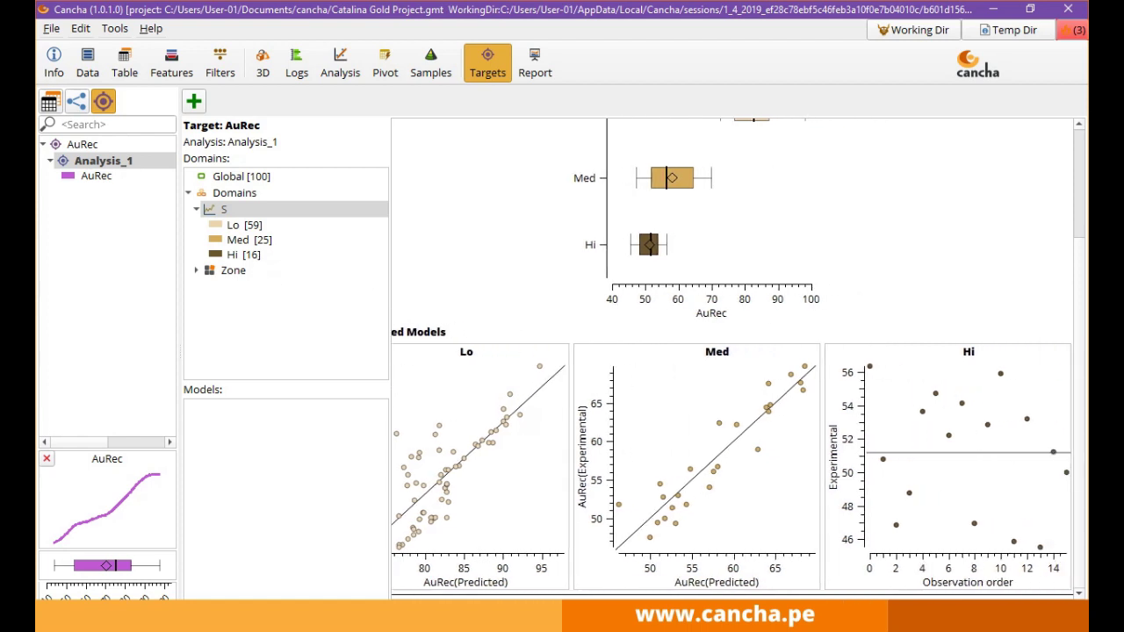
pyautogui.hscroll(-3, 733, 356)
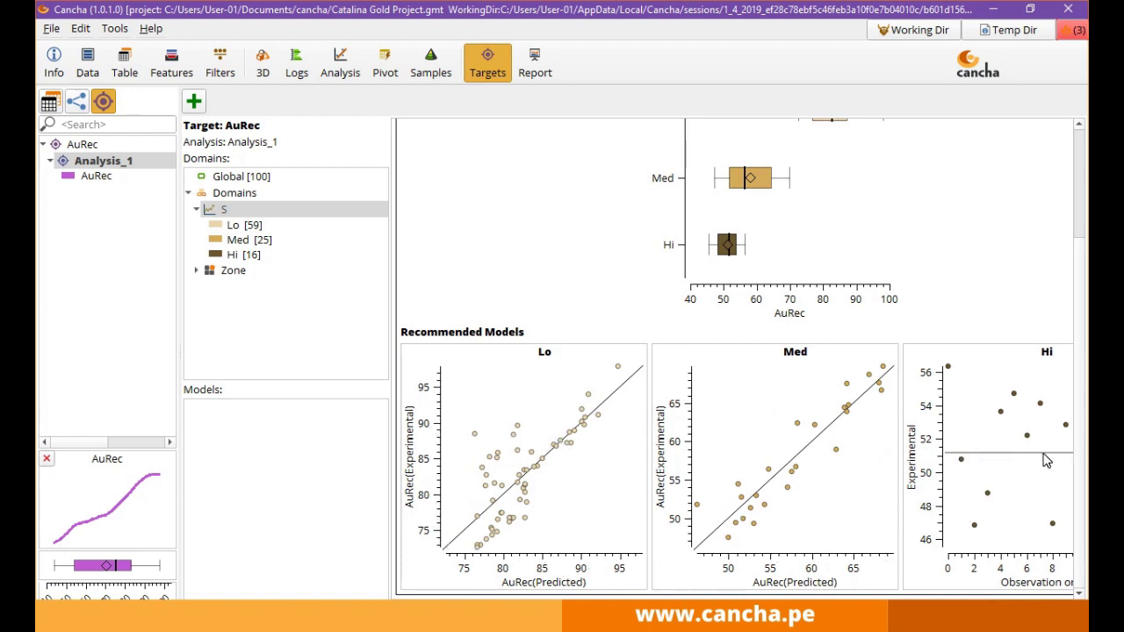
# Review the regression model of the Lo class of S, including its performance charts, residual analysis and Anova table.
pyautogui.click(253, 229)
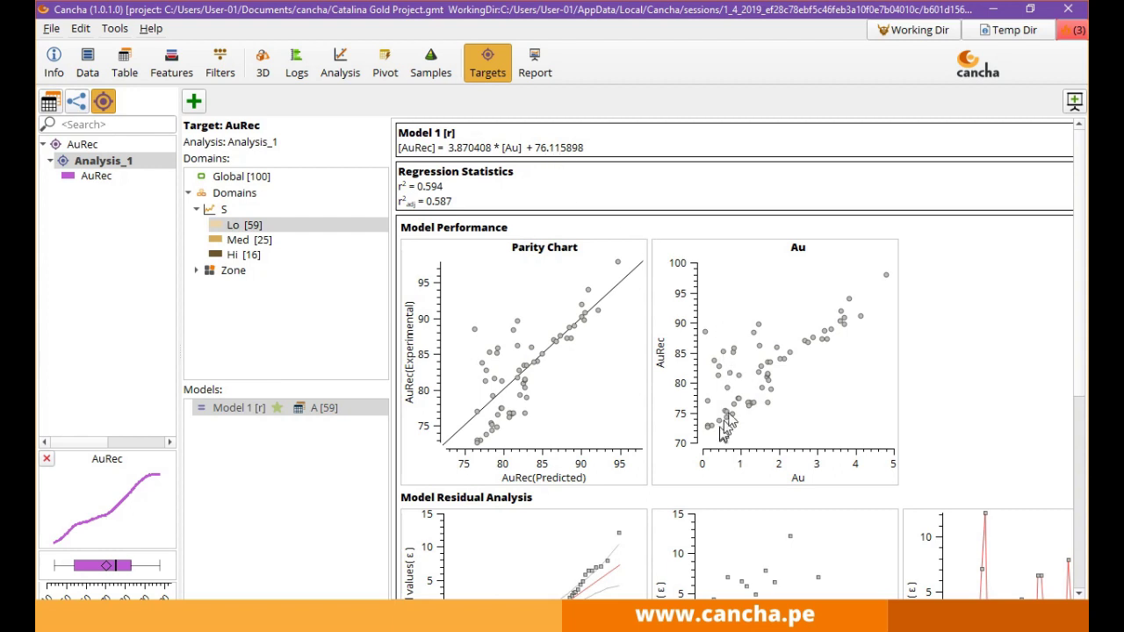
pyautogui.scroll(-5, 801, 427)
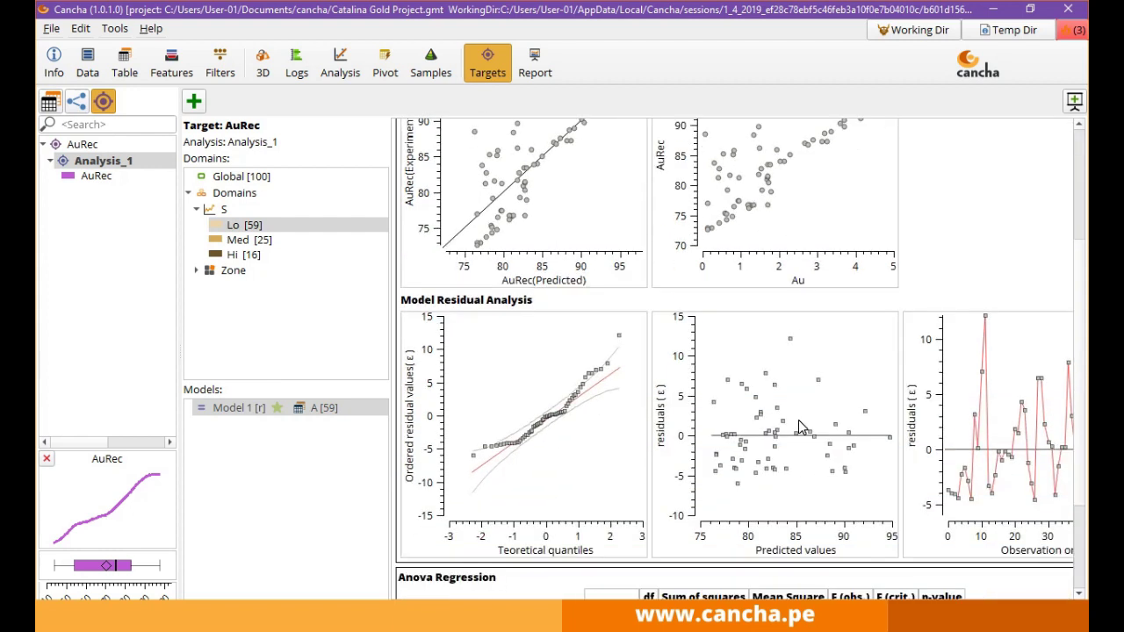
pyautogui.scroll(-4, 798, 421)
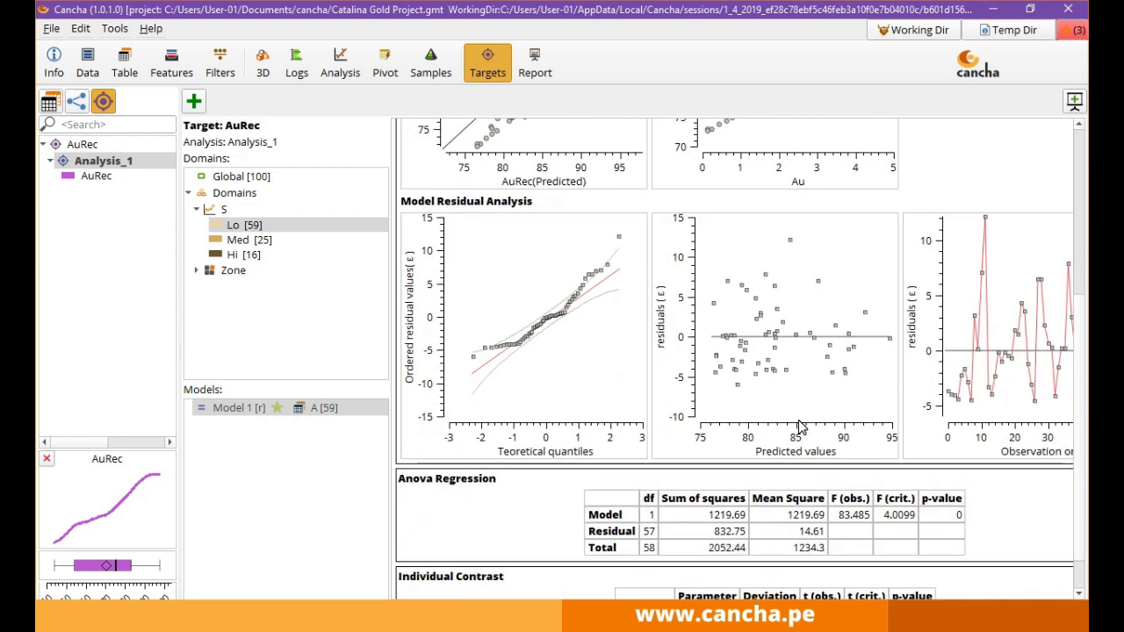
pyautogui.scroll(7, 798, 423)
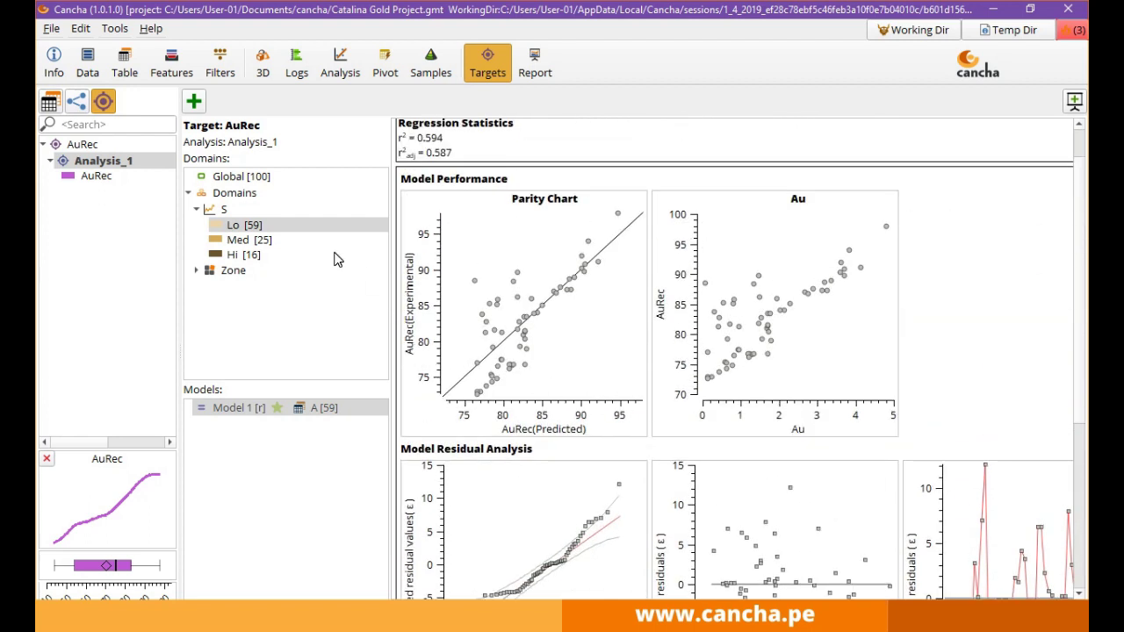
# Review the Med class of S, checking its model equation, parity chart and residual plots.
pyautogui.click(257, 242)
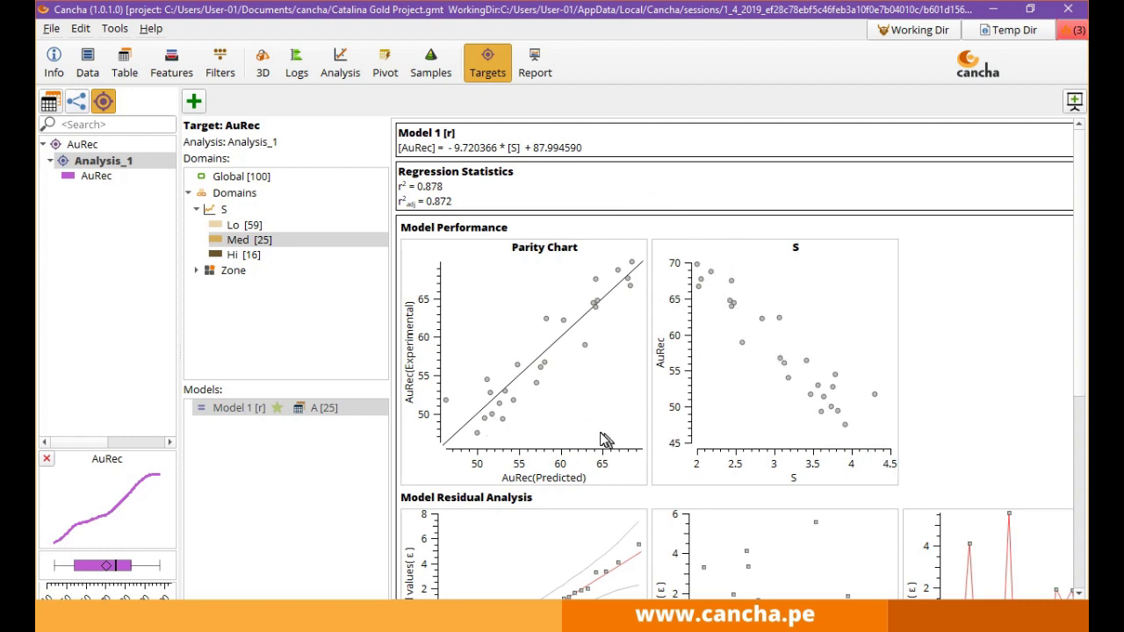
pyautogui.scroll(-3, 816, 372)
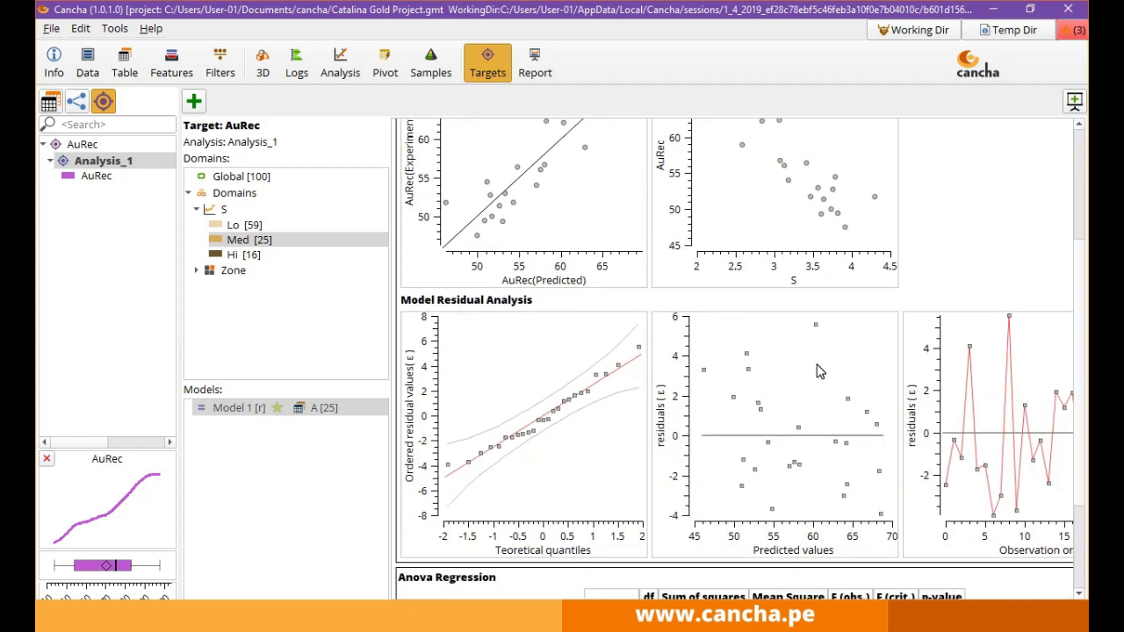
pyautogui.scroll(3, 816, 372)
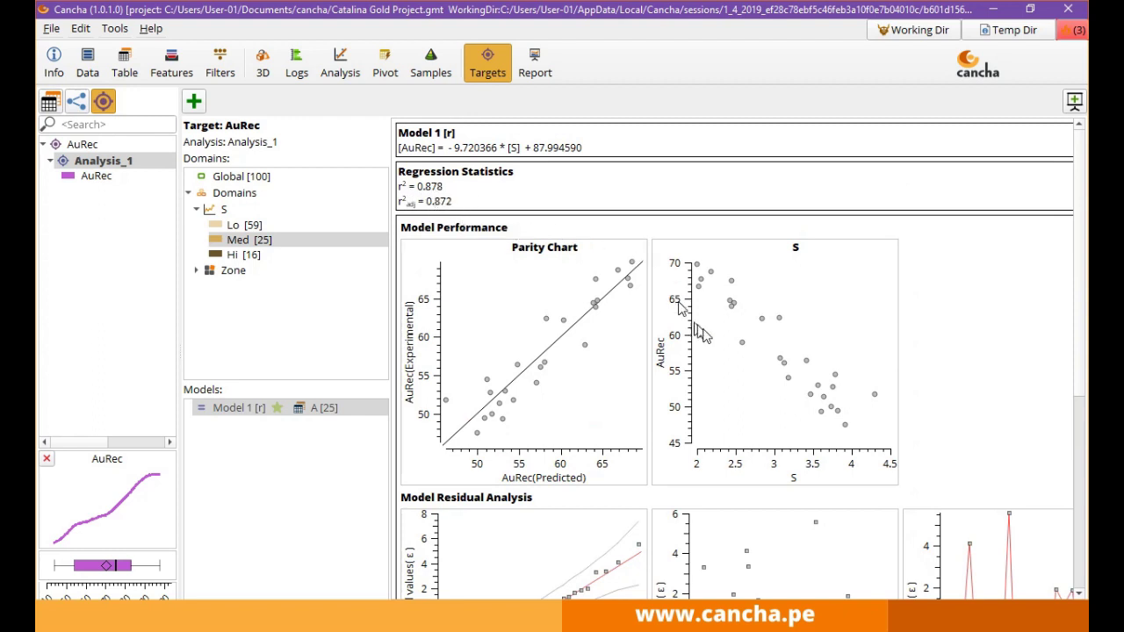
# Examine Model 1 of the Hi class of S with its box plot and residuals, compare it with Model 2, and return to Model 1.
pyautogui.click(247, 256)
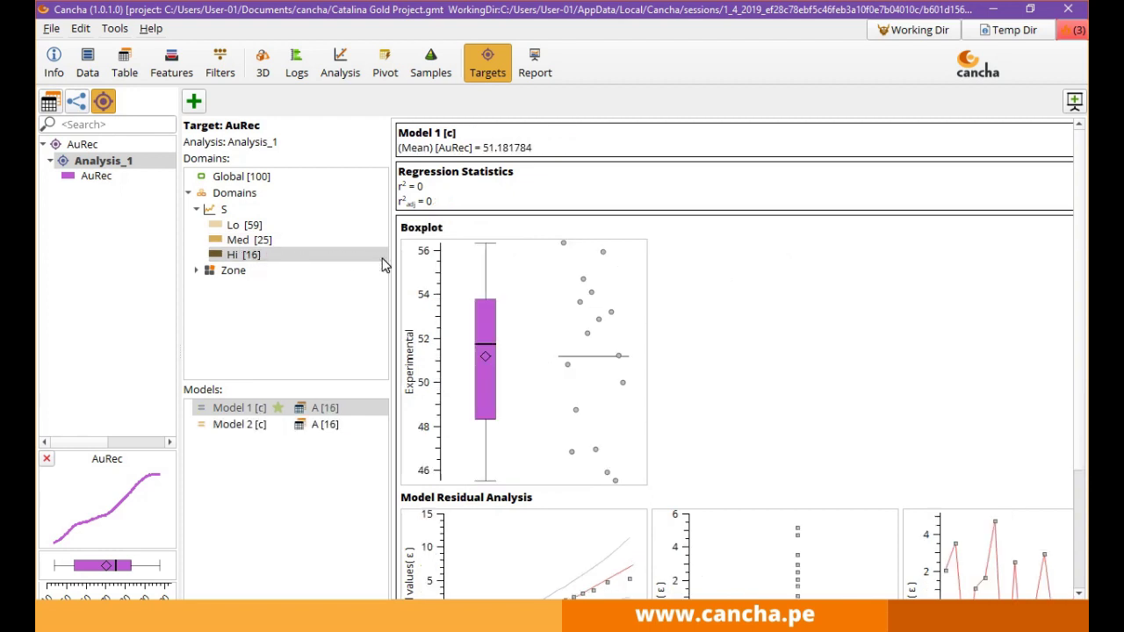
pyautogui.scroll(-3, 653, 279)
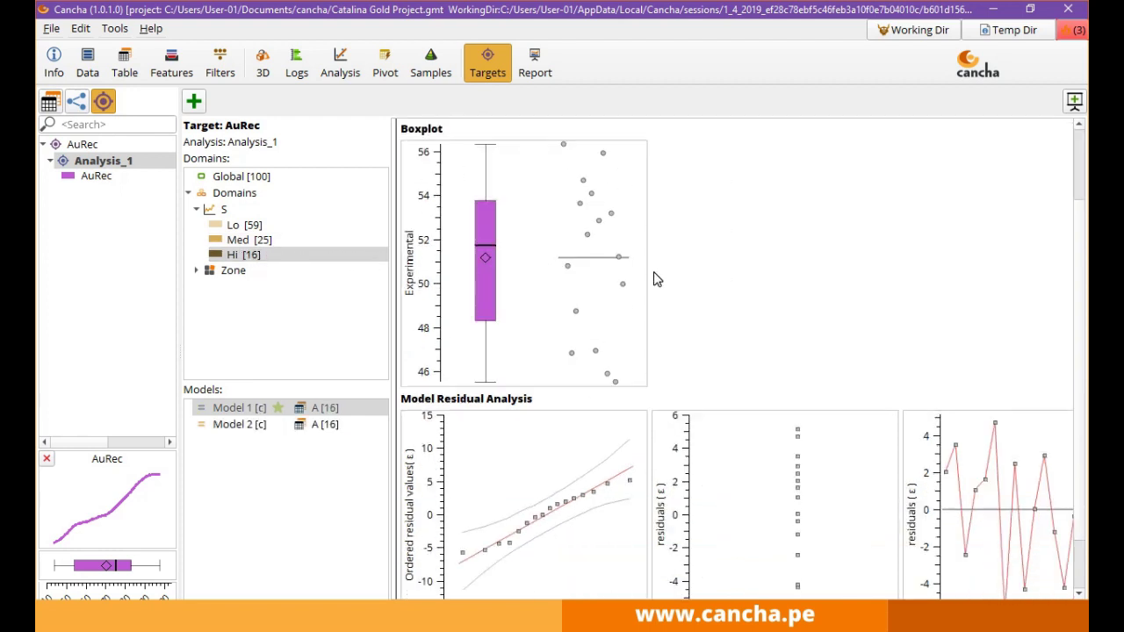
pyautogui.scroll(3, 654, 279)
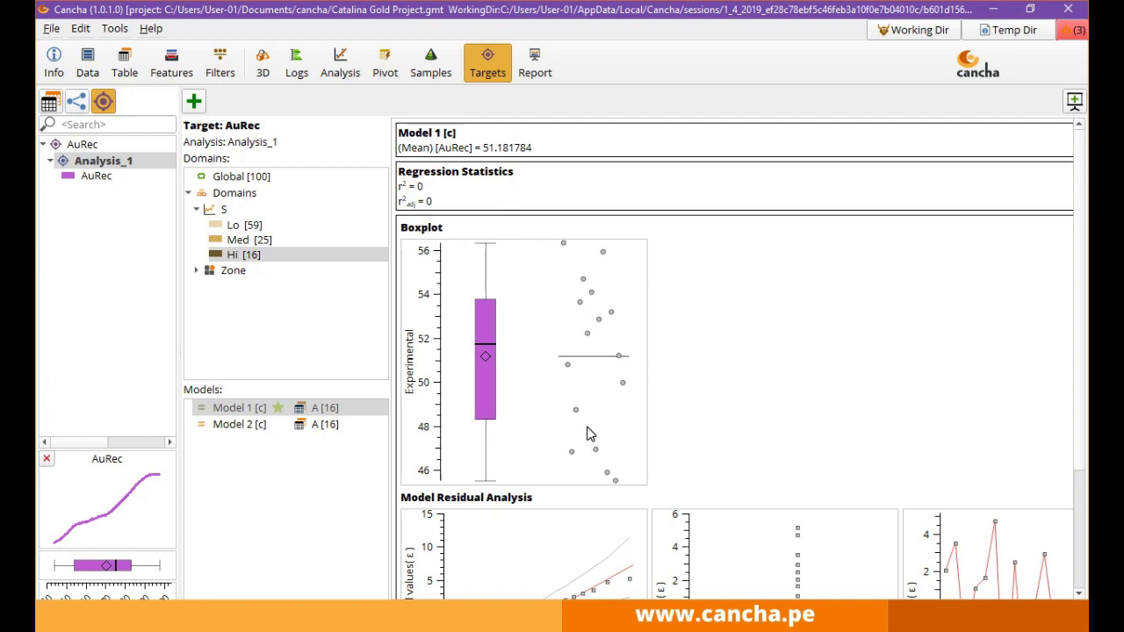
pyautogui.scroll(-4, 708, 417)
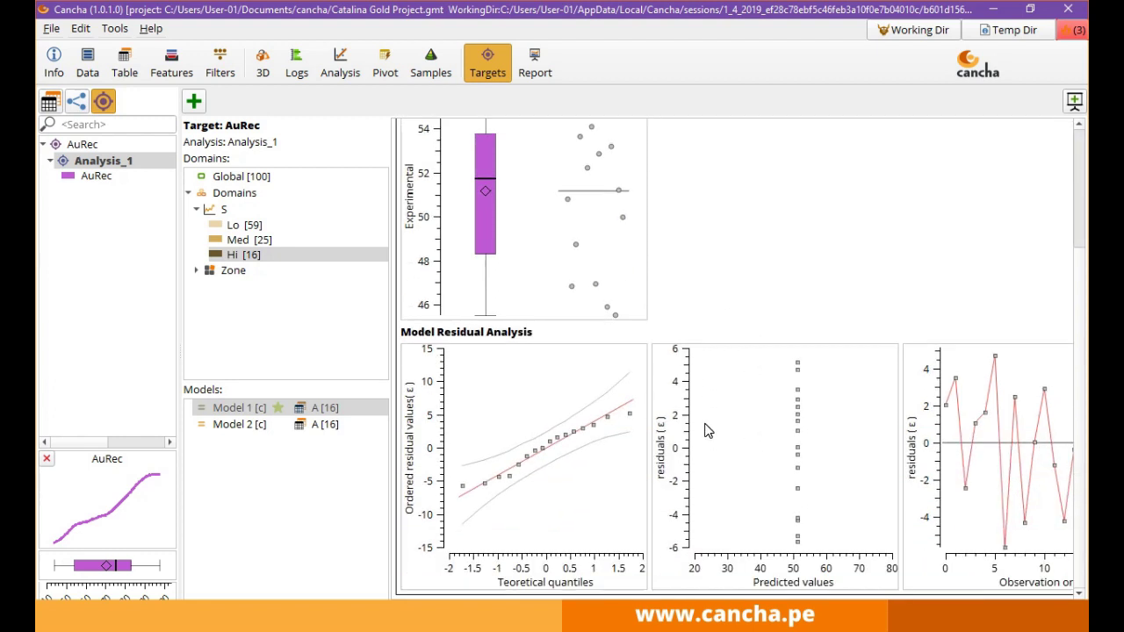
pyautogui.scroll(3, 708, 431)
pyautogui.scroll(-2, 708, 431)
pyautogui.scroll(-1, 708, 431)
pyautogui.scroll(3, 708, 431)
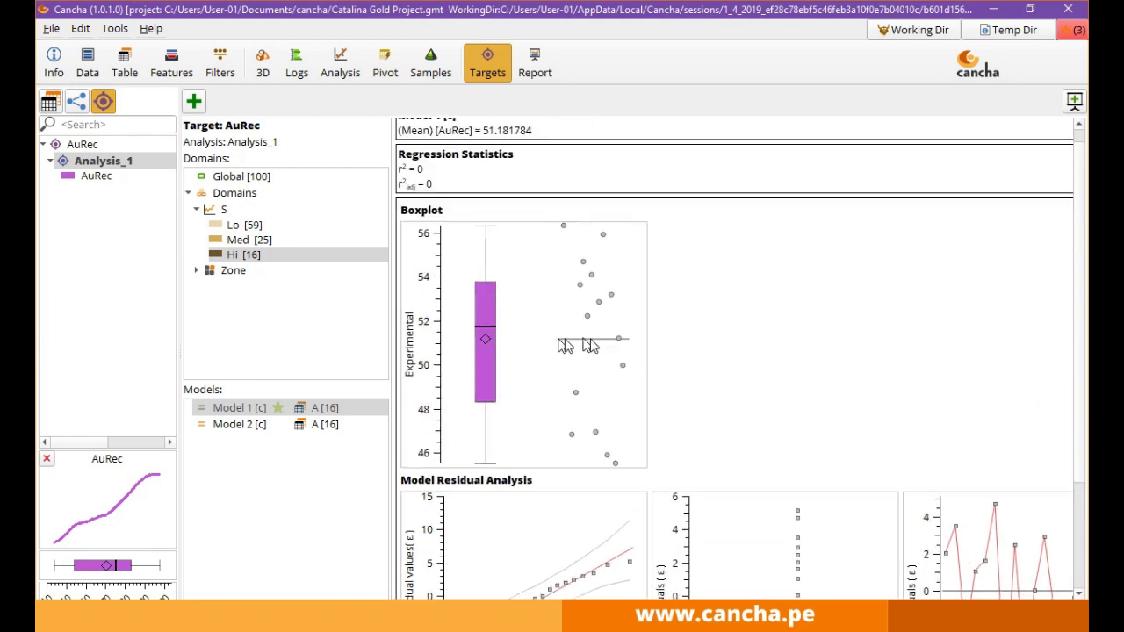
pyautogui.click(249, 426)
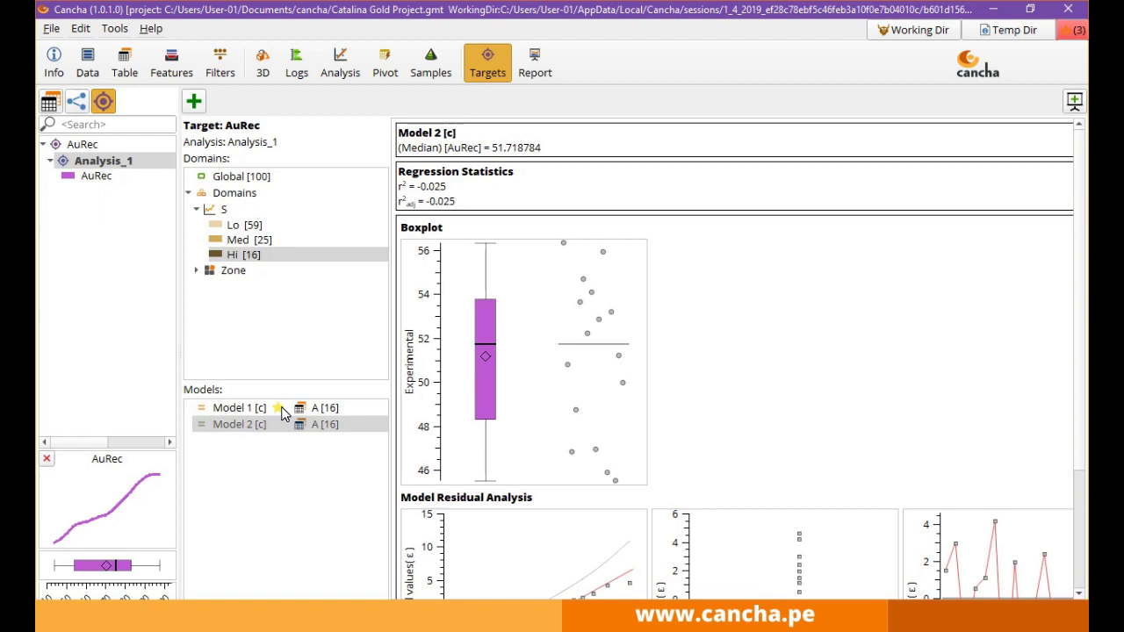
pyautogui.click(278, 413)
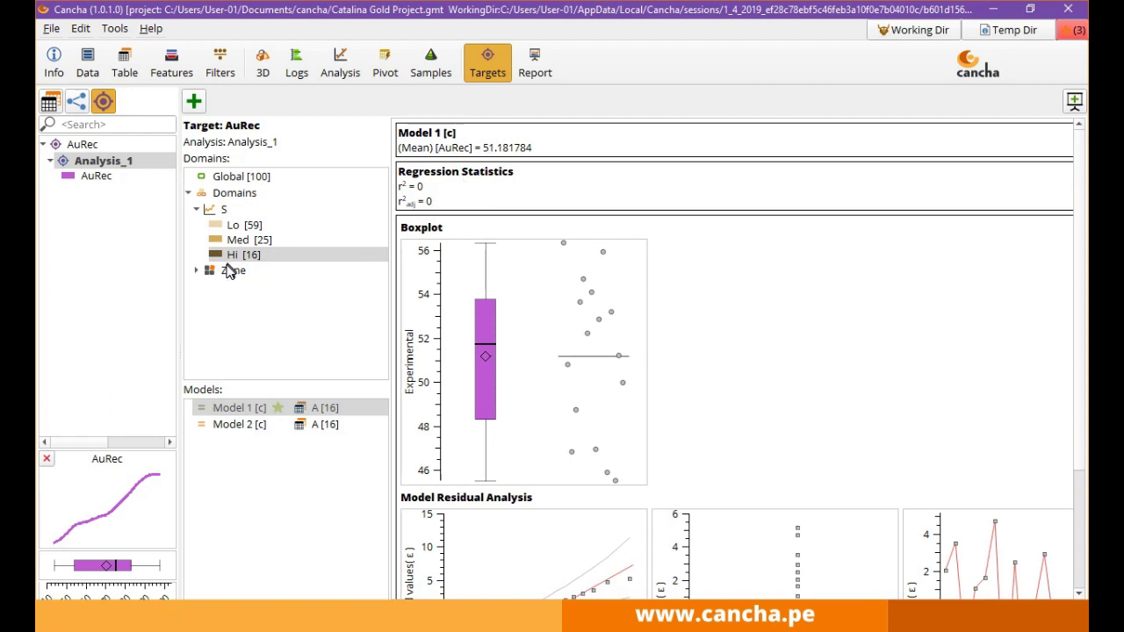
# Examine Model 2 of the Hi class of S, checking its median equation, box plot and residual plots.
pyautogui.click(241, 426)
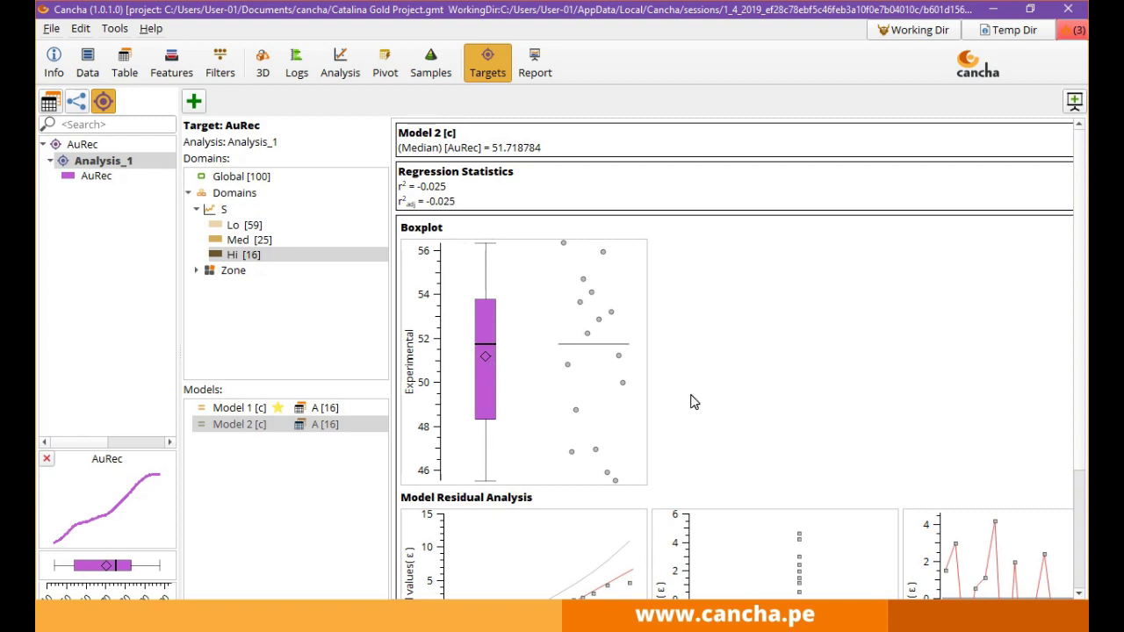
pyautogui.scroll(-4, 691, 402)
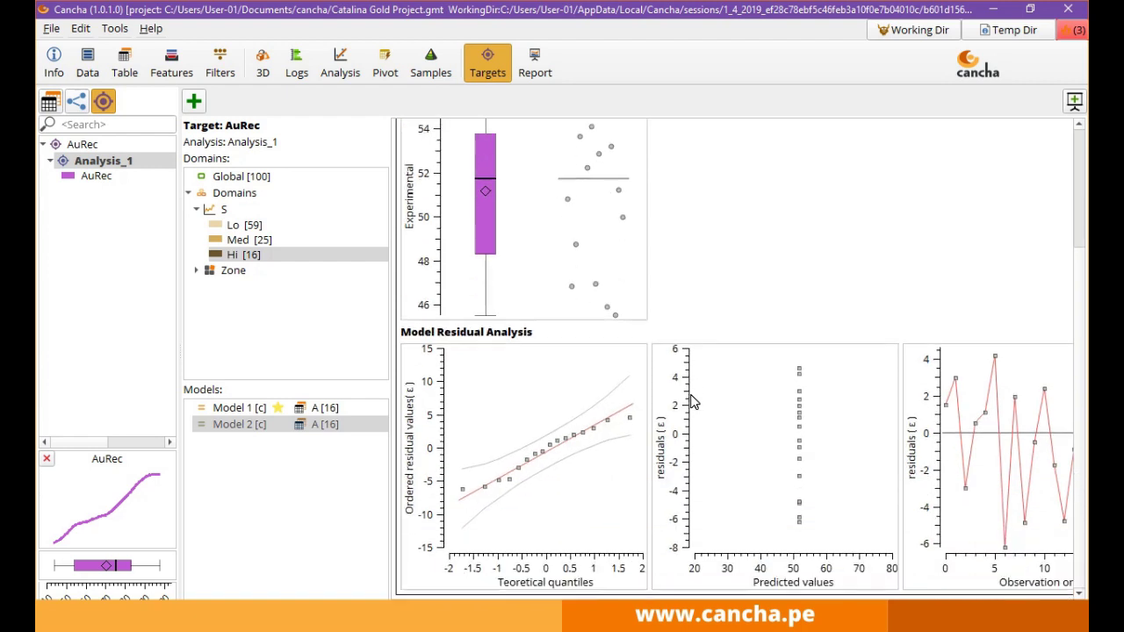
pyautogui.scroll(4, 691, 401)
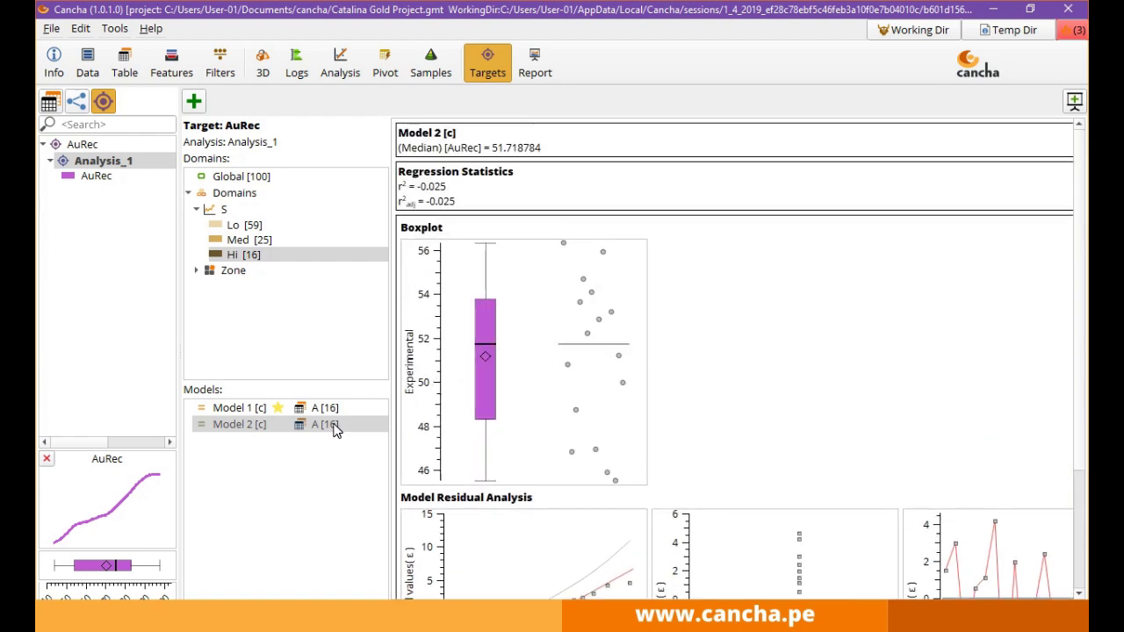
# Expand the Zone domain to compare AuRec statistics by zone, and review the SG zone's regression model with its performance and residual charts.
pyautogui.click(197, 271)
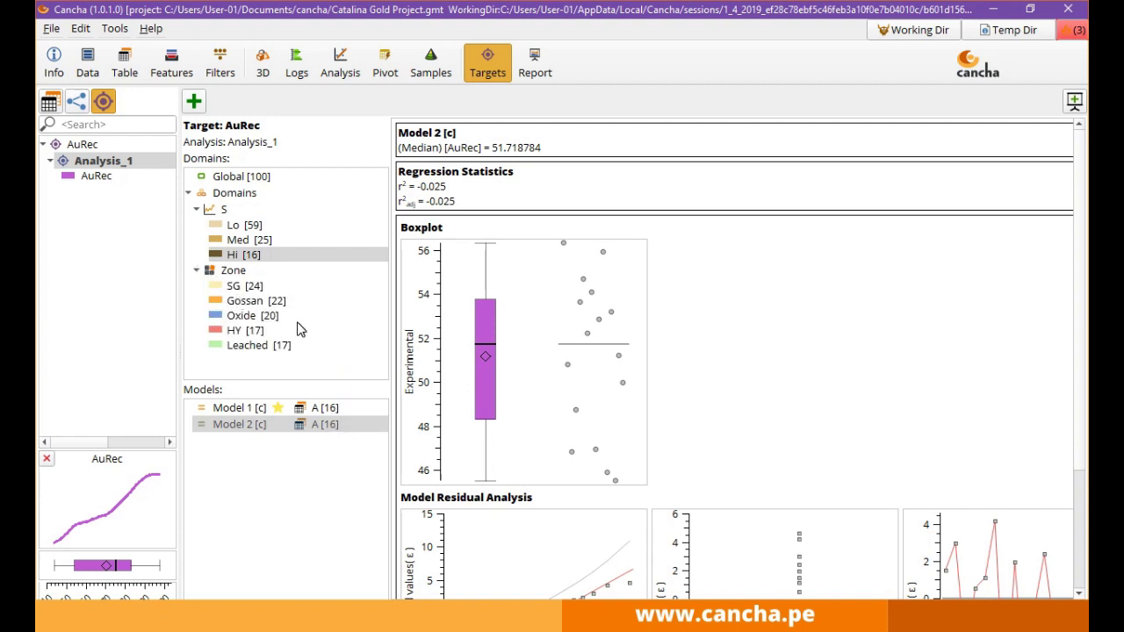
pyautogui.click(234, 270)
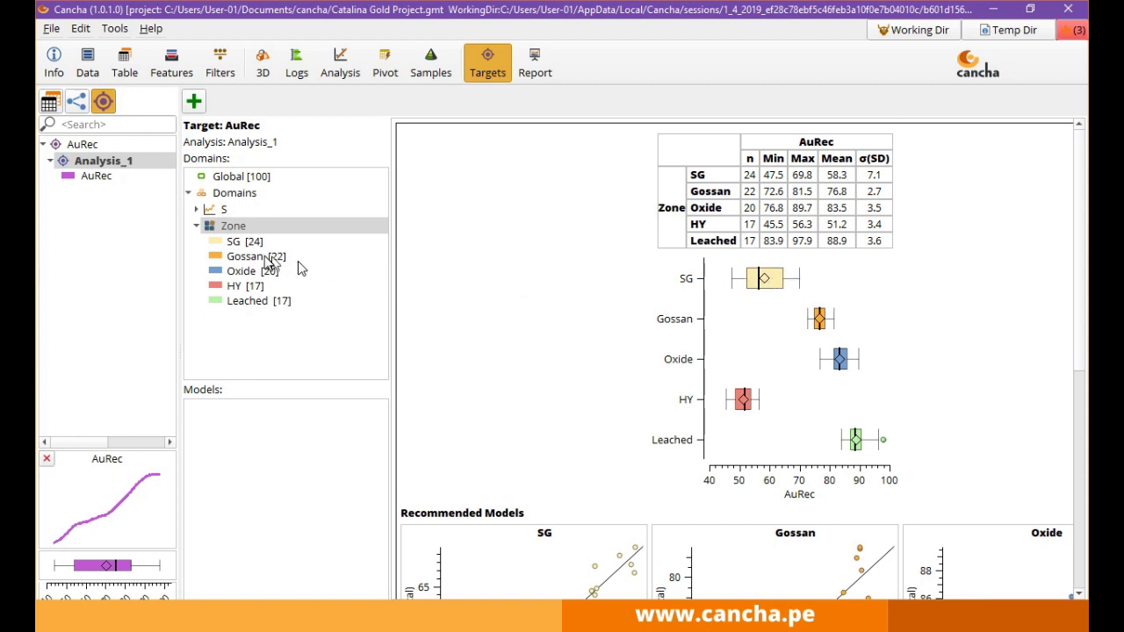
pyautogui.click(245, 242)
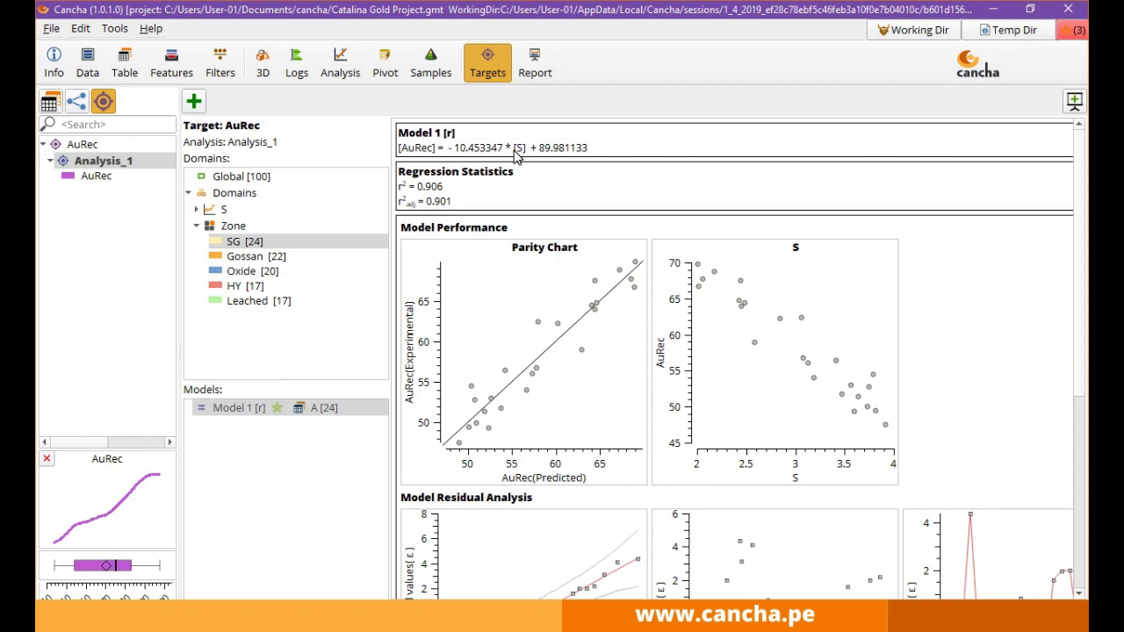
pyautogui.scroll(-3, 620, 268)
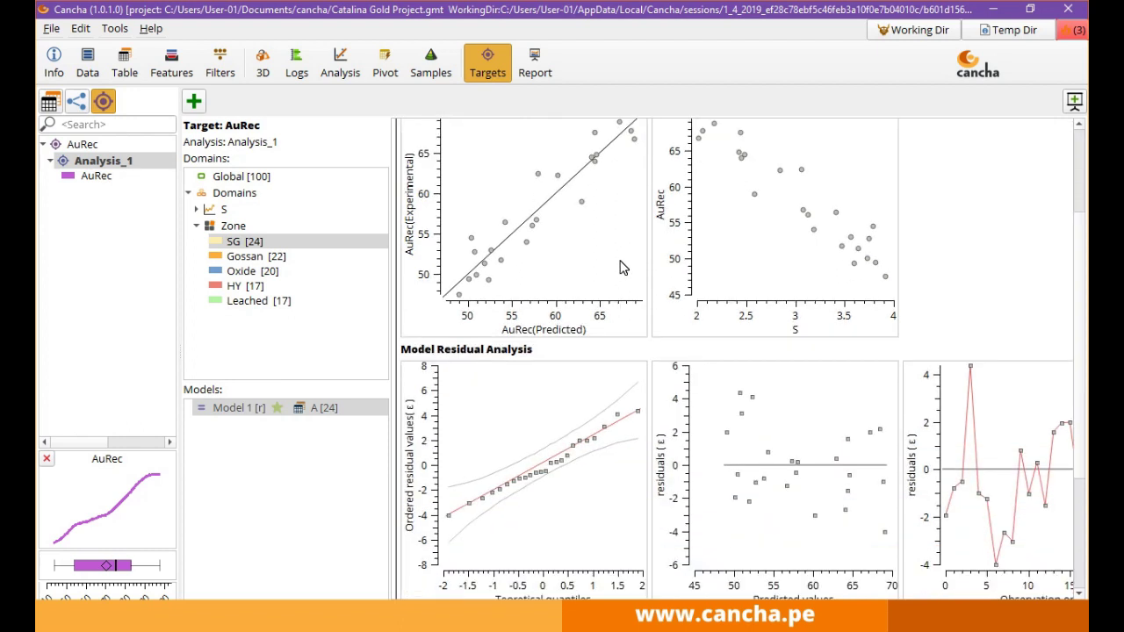
pyautogui.scroll(2, 620, 268)
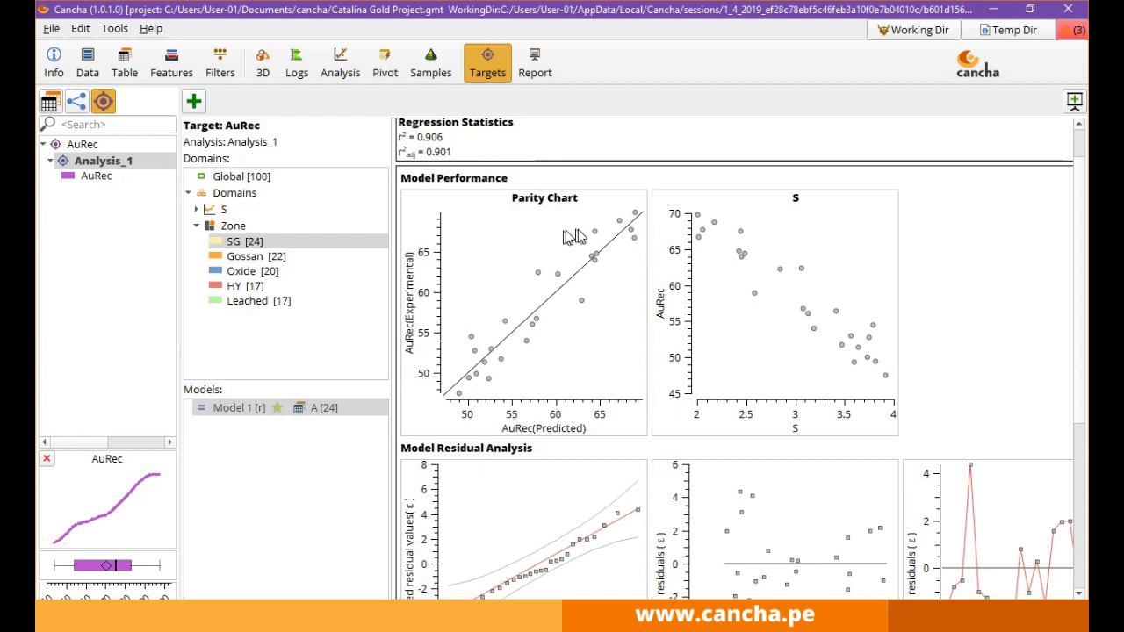
pyautogui.scroll(2, 485, 344)
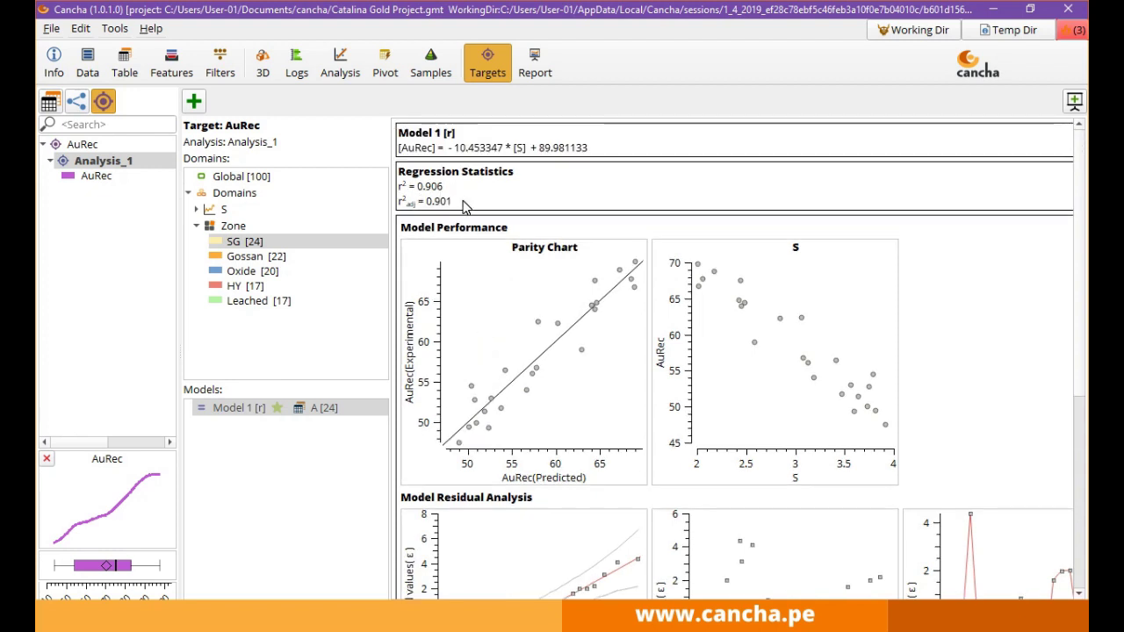
pyautogui.scroll(-7, 467, 215)
pyautogui.scroll(7, 471, 224)
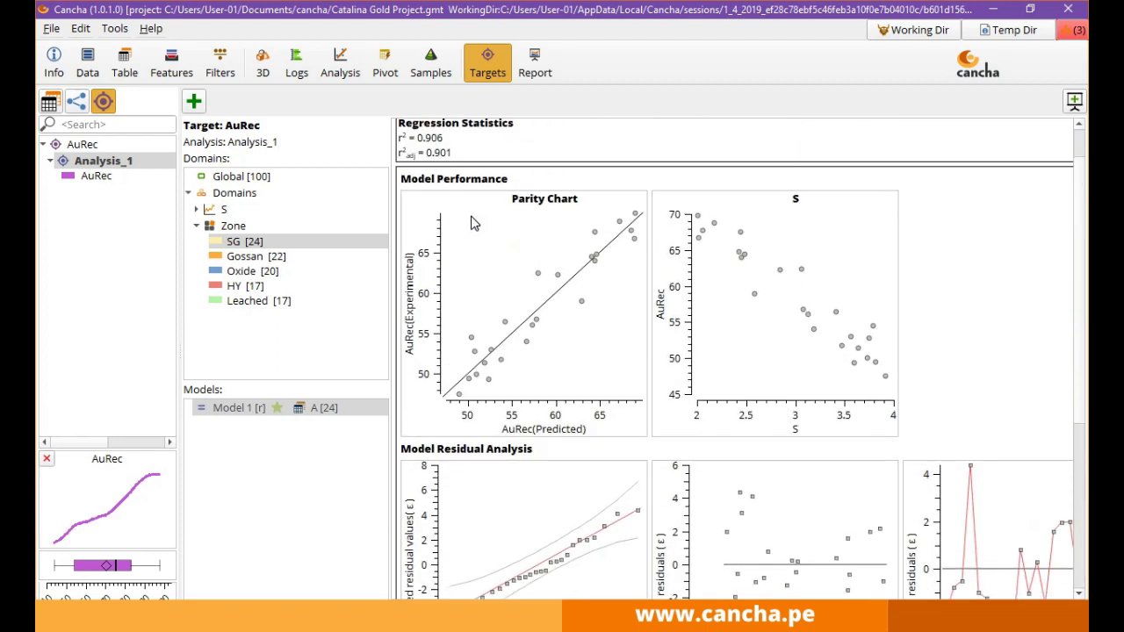
# Review the Gossan and Oxide regression models, and compare the Oxide equation and fit with those of the SG zone.
pyautogui.click(252, 256)
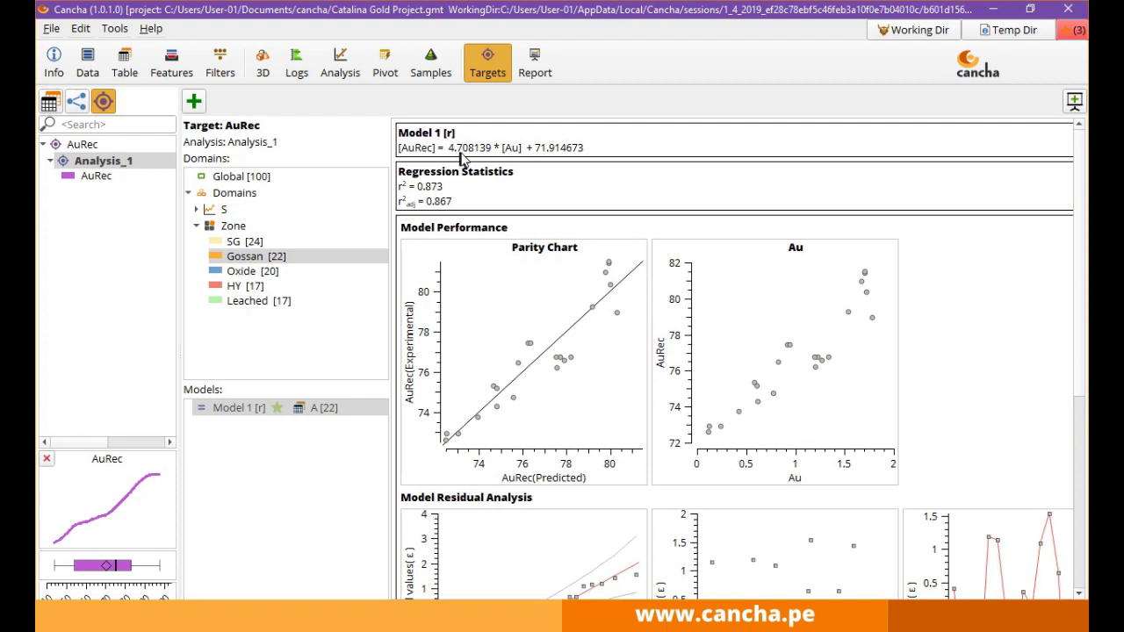
pyautogui.click(252, 278)
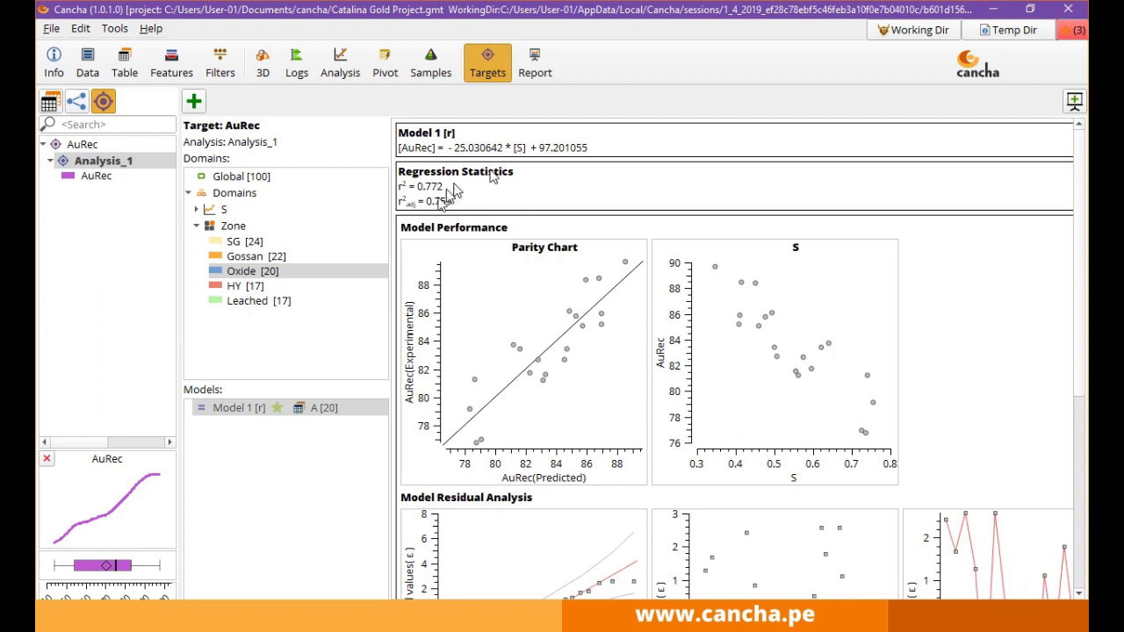
pyautogui.click(238, 247)
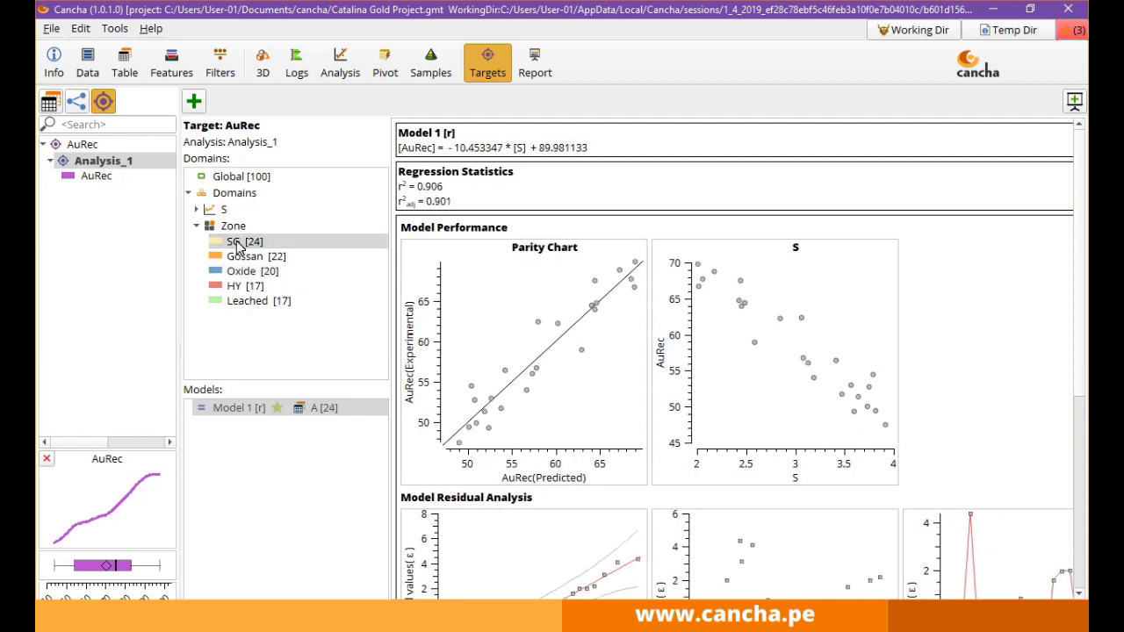
pyautogui.click(239, 278)
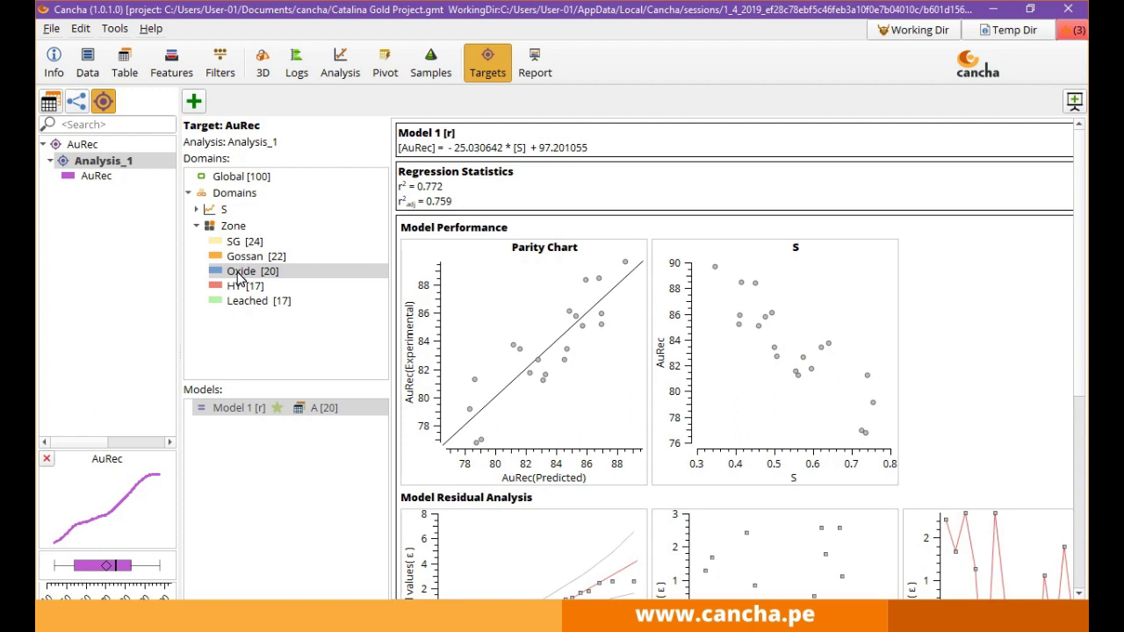
pyautogui.click(239, 247)
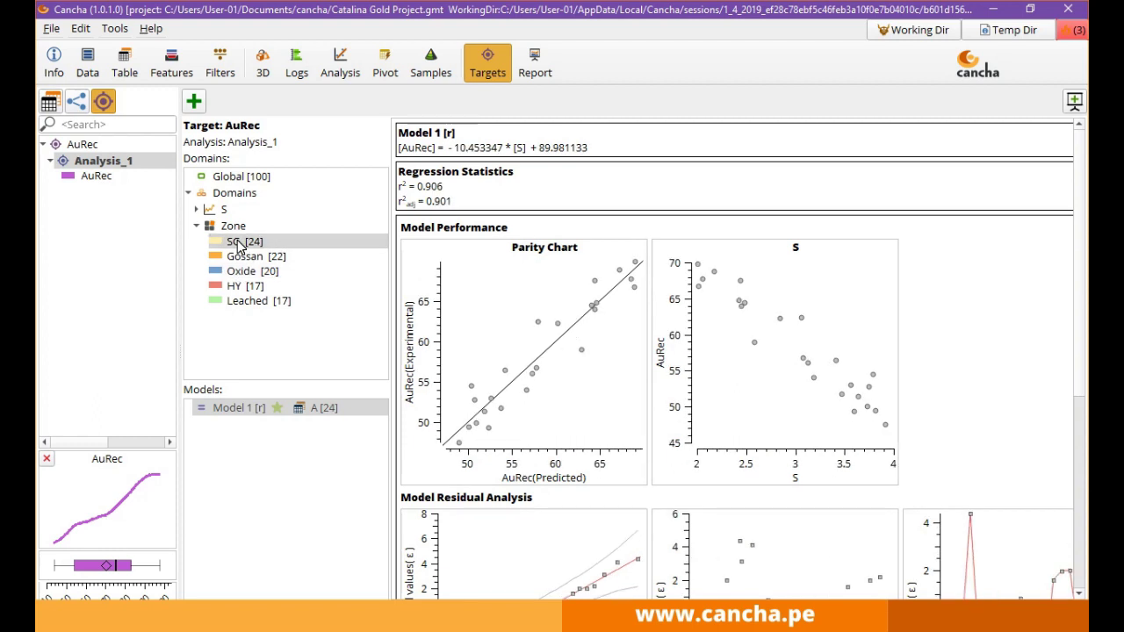
pyautogui.click(239, 277)
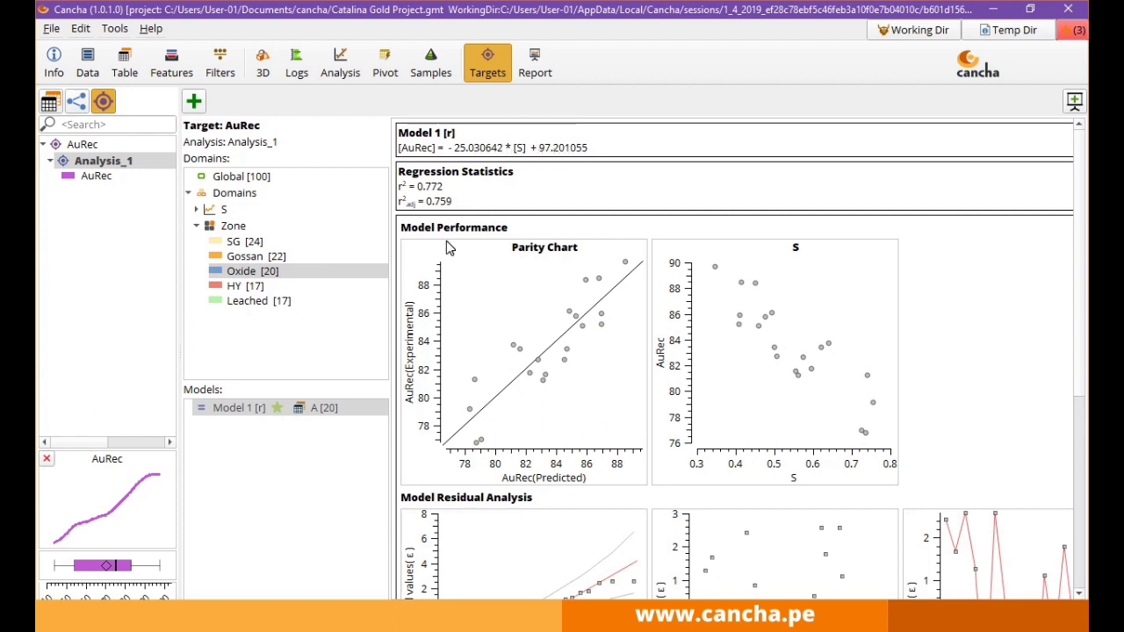
# Examine Model 1 of the HY zone, including its mean equation, box plot and residual plots.
pyautogui.click(253, 290)
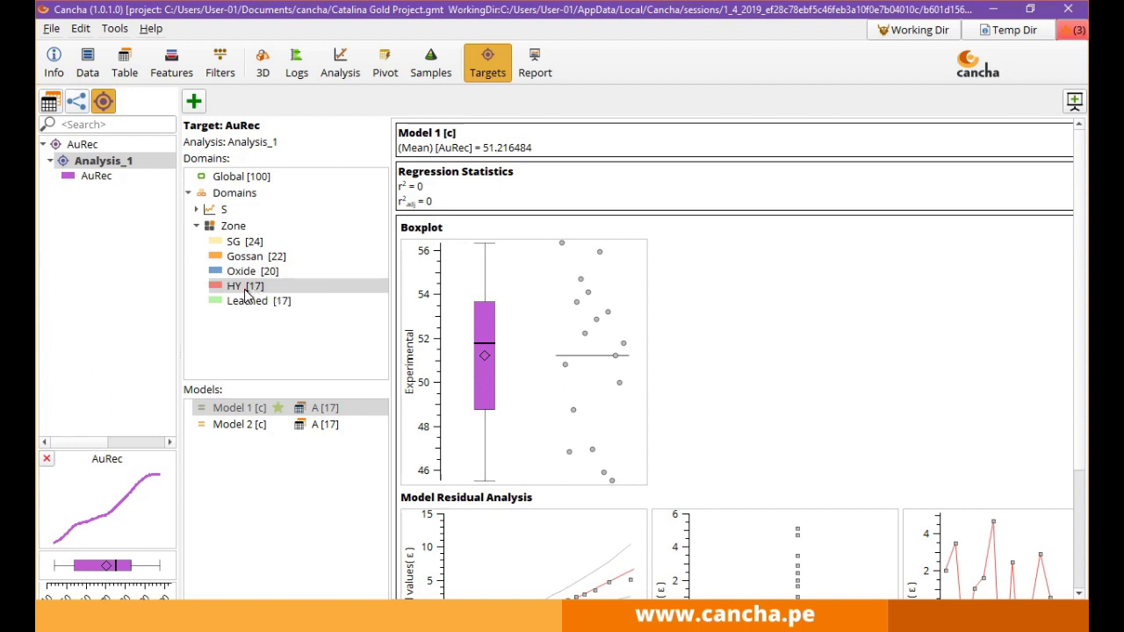
pyautogui.scroll(-3, 546, 305)
pyautogui.scroll(3, 548, 306)
# Check the Leached zone's model equation and compare it with the Oxide and Gossan equations.
pyautogui.click(248, 305)
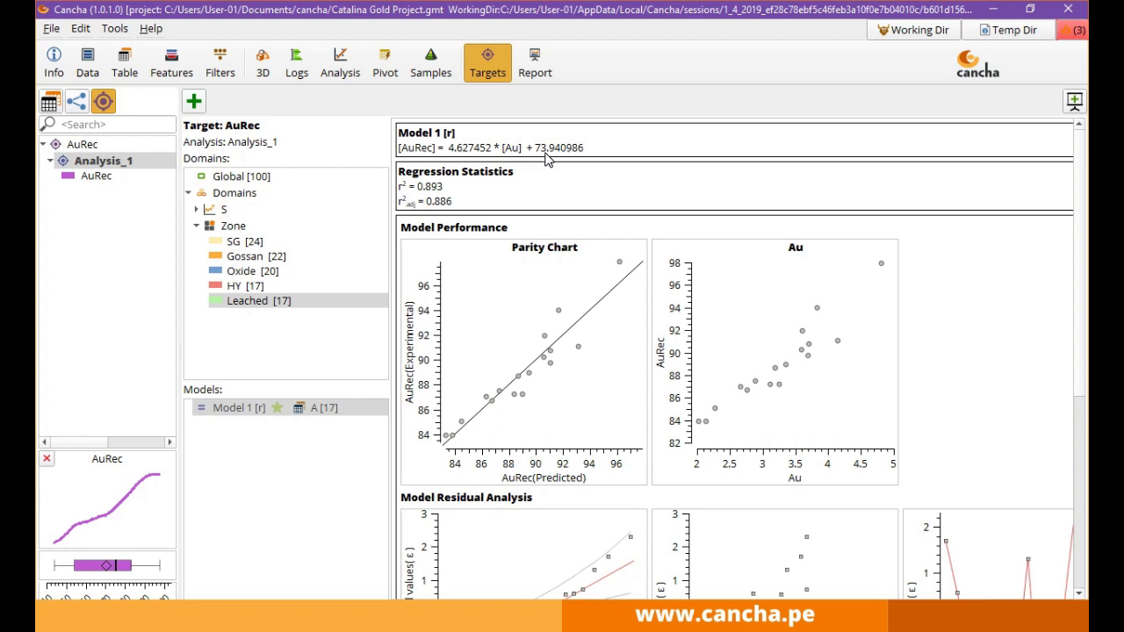
pyautogui.click(237, 277)
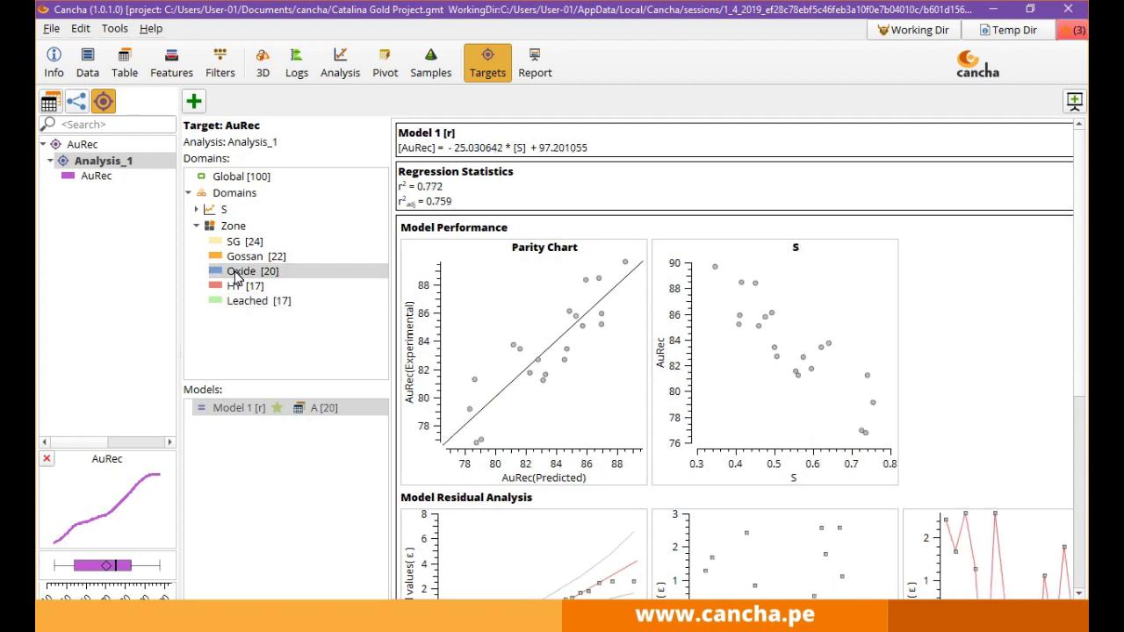
pyautogui.click(247, 260)
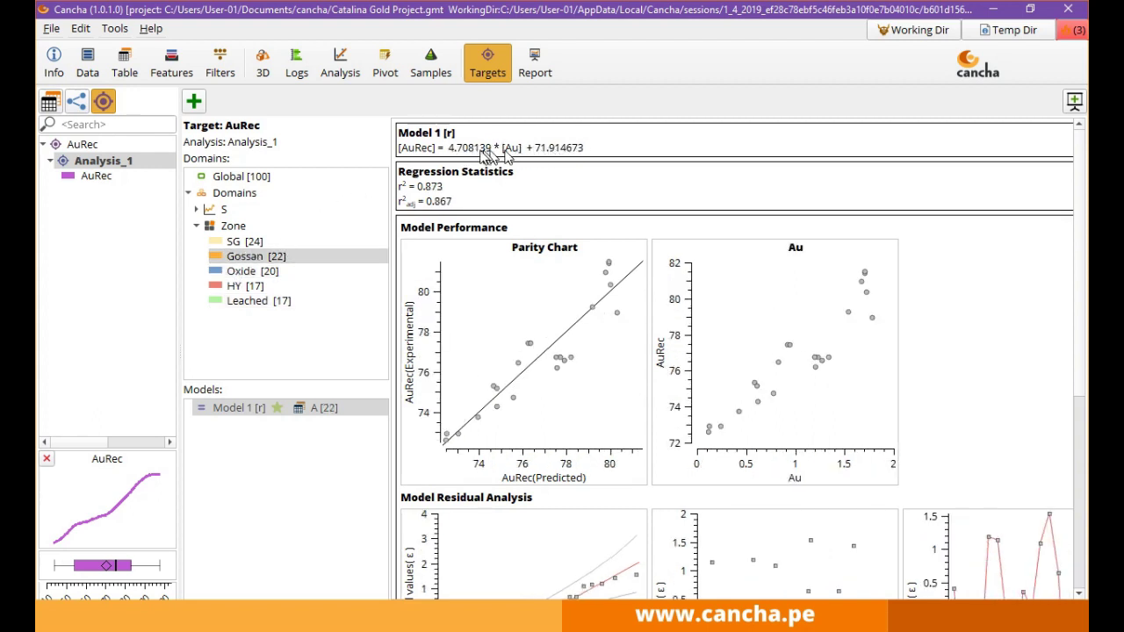
# Return to the Leached zone's model and review its residual analysis, Anova and individual contrast tables.
pyautogui.click(264, 306)
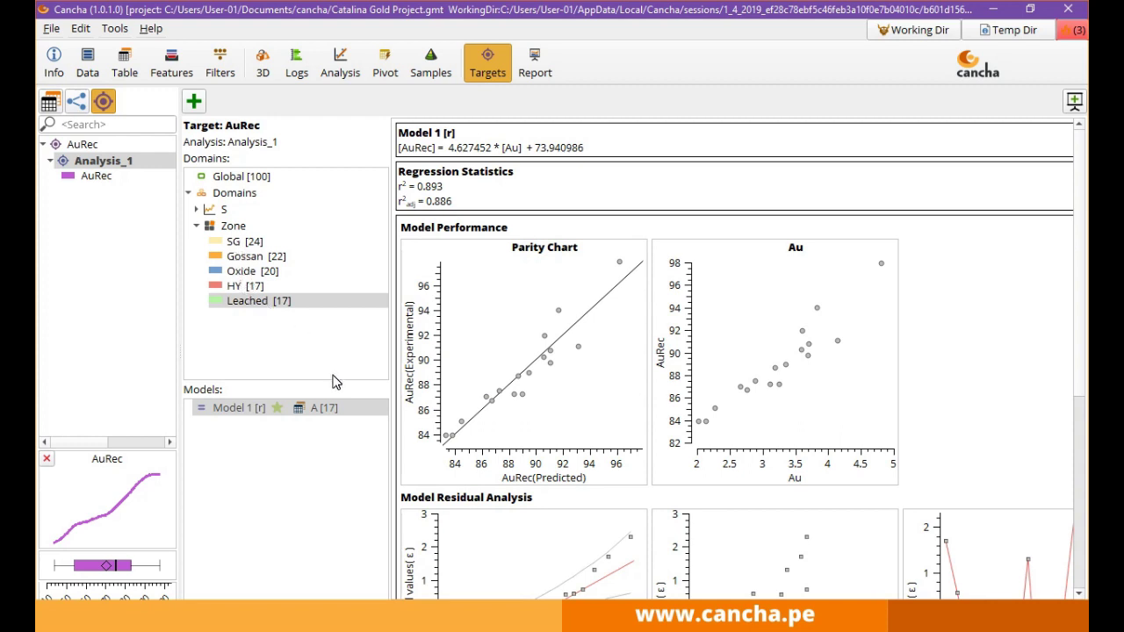
pyautogui.scroll(-5, 589, 319)
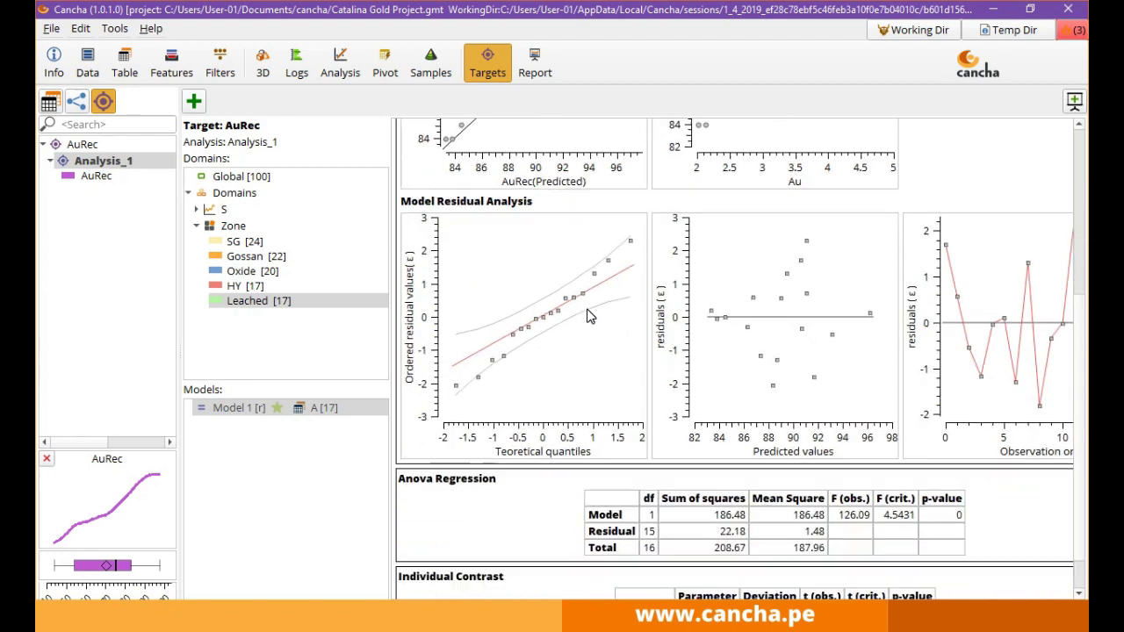
pyautogui.scroll(-1, 589, 317)
pyautogui.scroll(7, 589, 317)
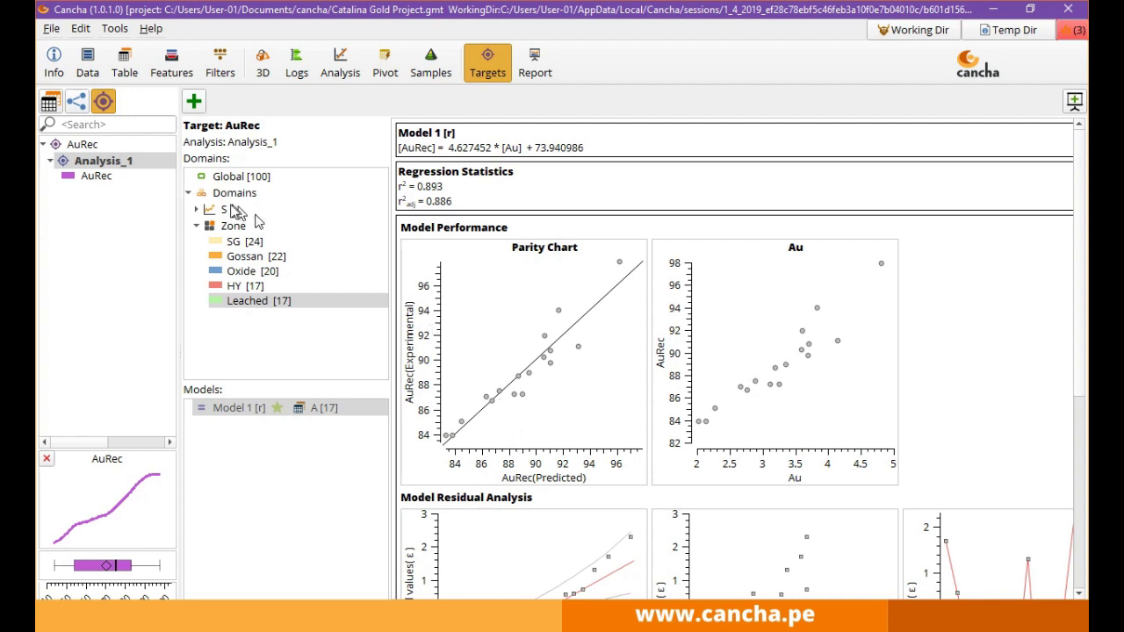
# Review the Global AuRec model again, including its equation, parity chart, S and Au plots and residual analysis.
pyautogui.click(232, 177)
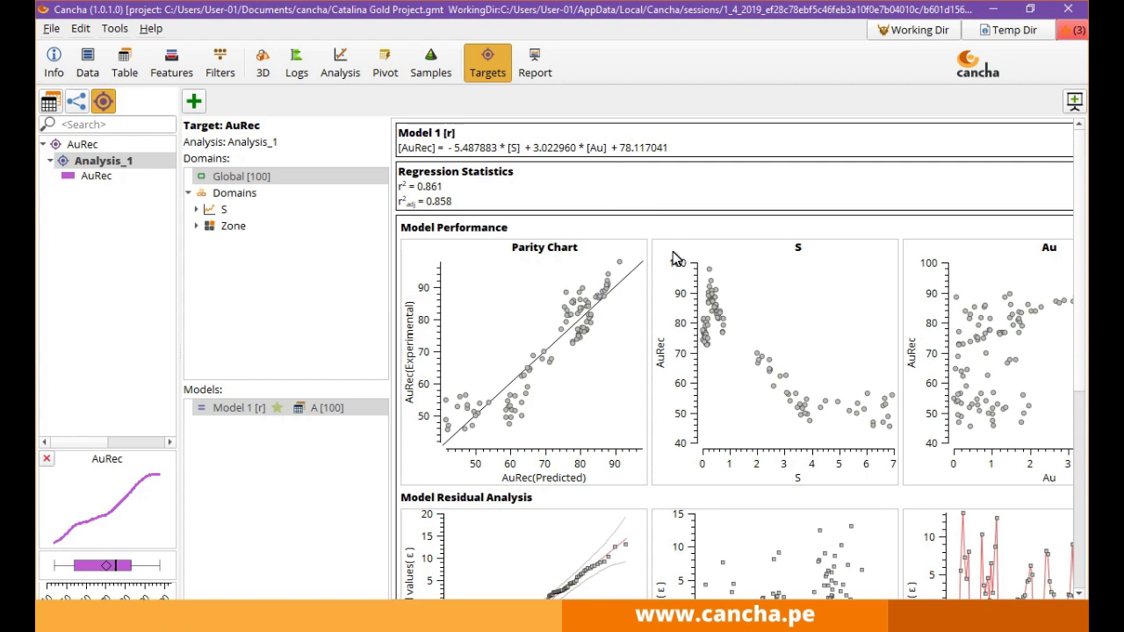
pyautogui.scroll(-4, 674, 257)
pyautogui.scroll(2, 674, 256)
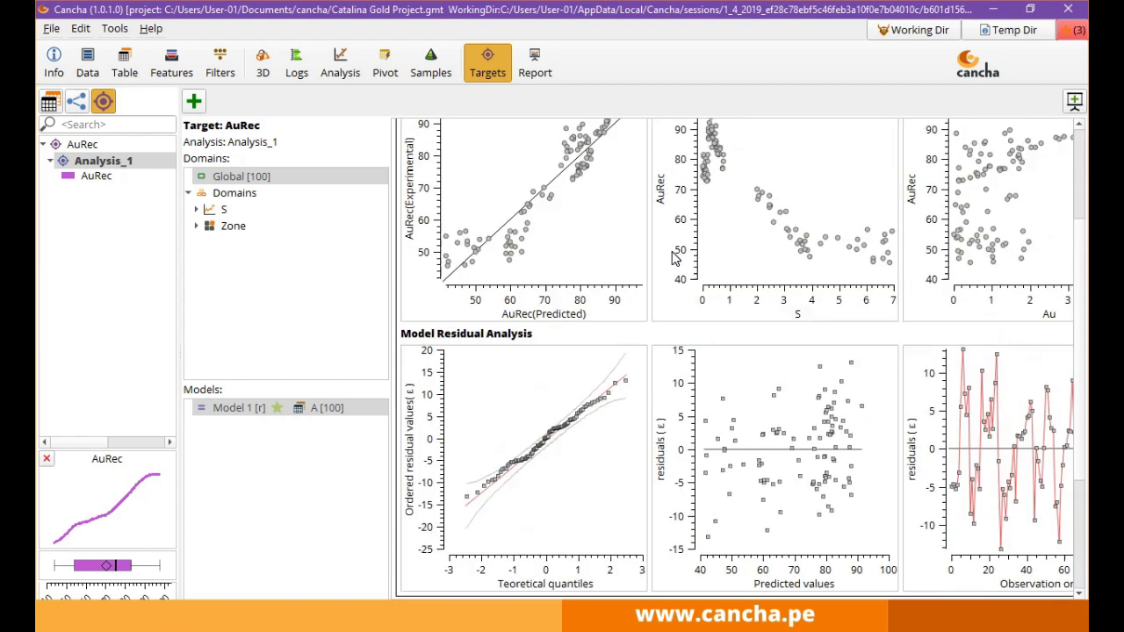
pyautogui.scroll(2, 674, 257)
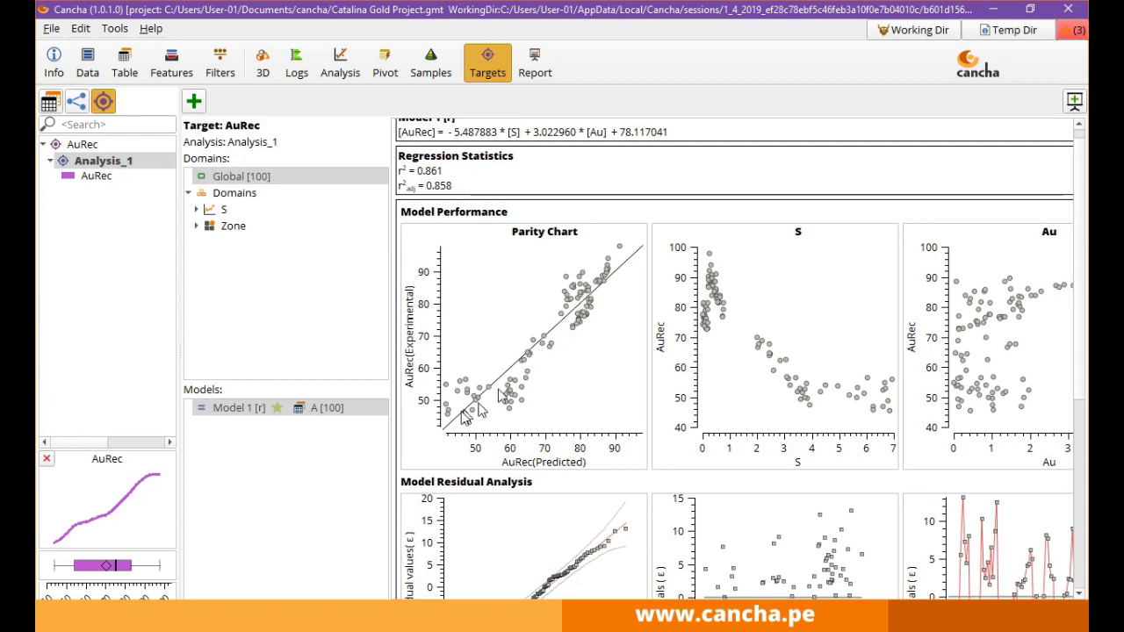
pyautogui.scroll(1, 609, 387)
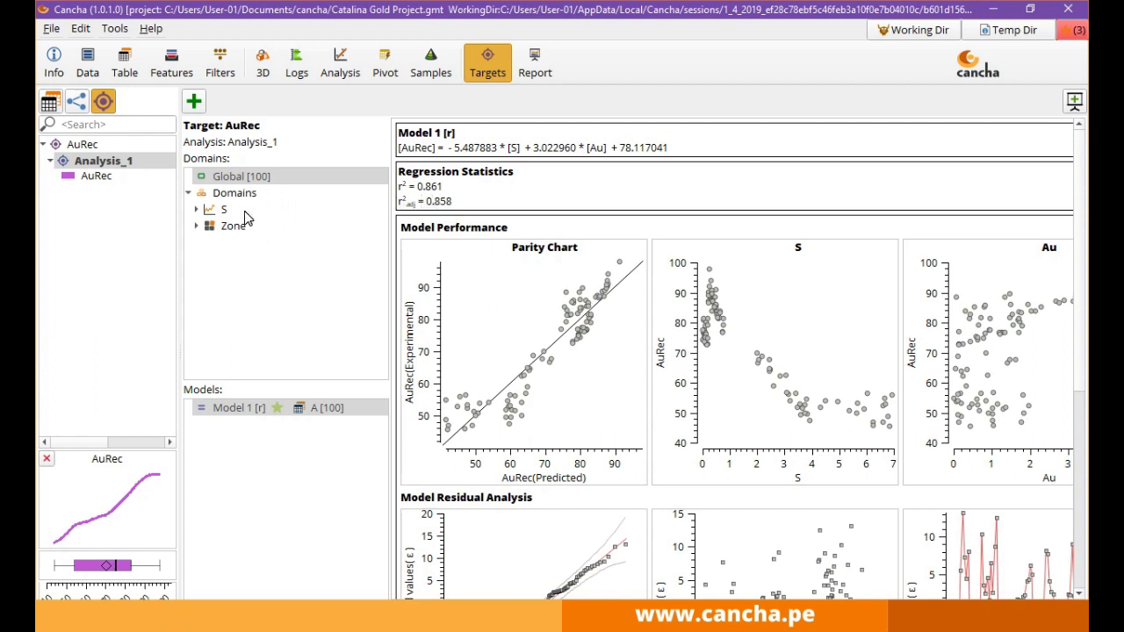
# Look through the features of the Char table, then return to Analysis_1 of the AuRec target and its AuRec feature.
pyautogui.click(49, 104)
pyautogui.click(58, 278)
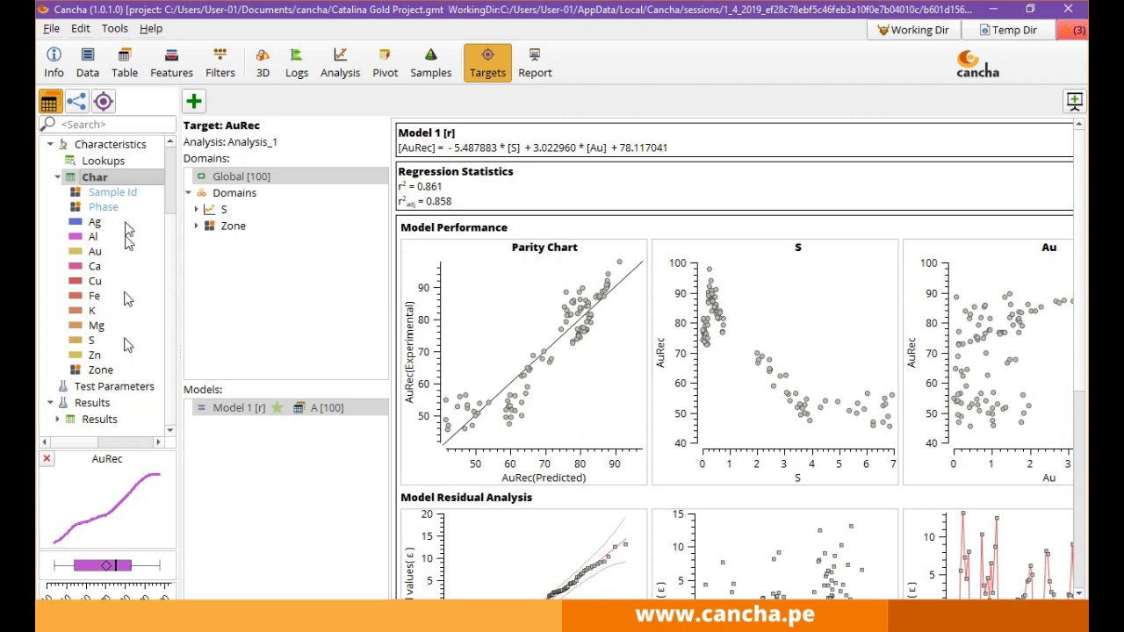
pyautogui.click(102, 101)
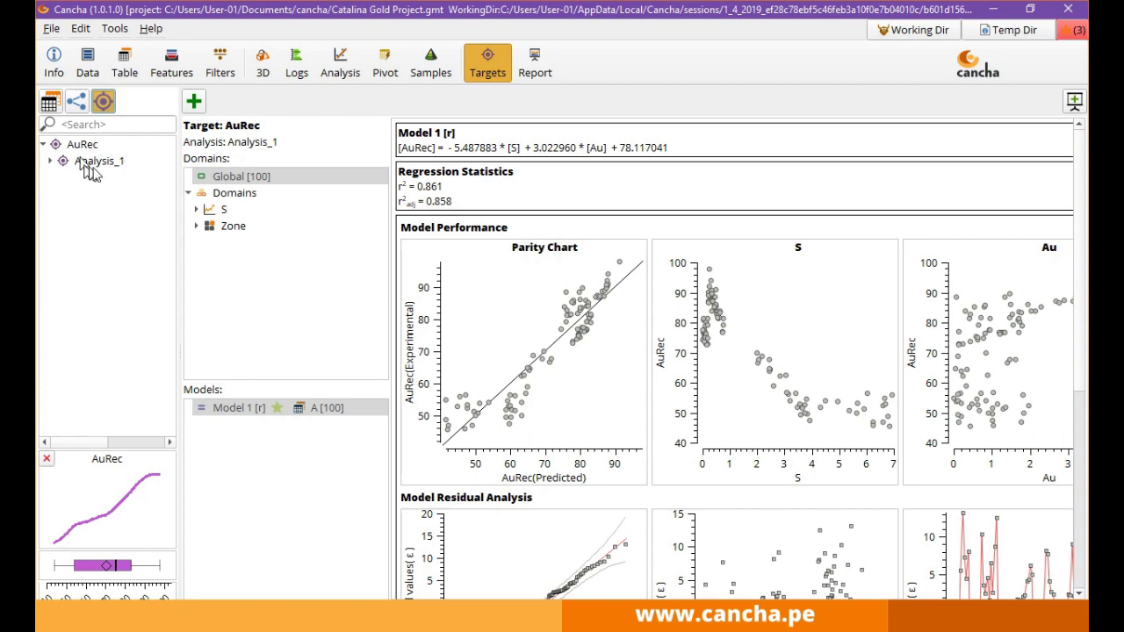
pyautogui.doubleClick(113, 166)
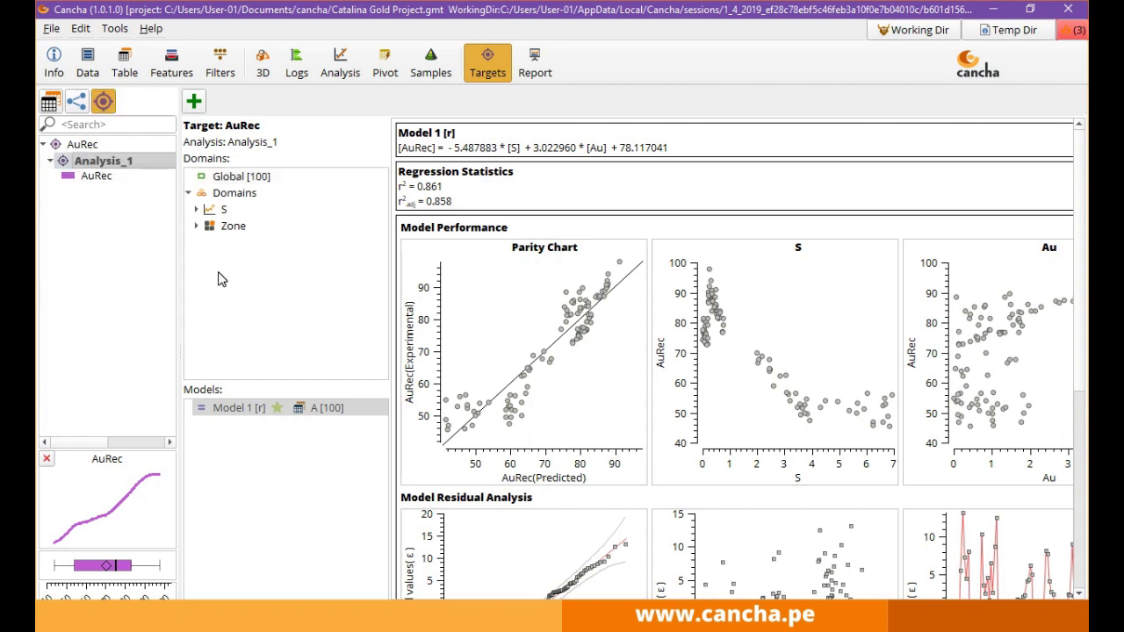
pyautogui.click(101, 177)
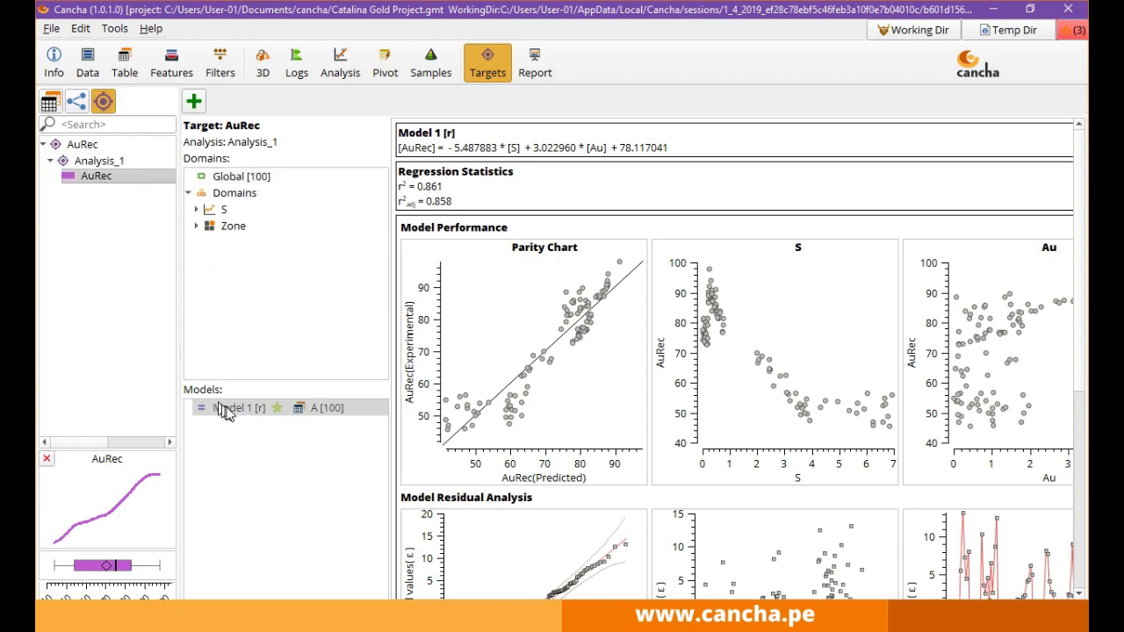
# Create a new target with NaCN from Results as the target feature and run its analysis.
pyautogui.click(194, 101)
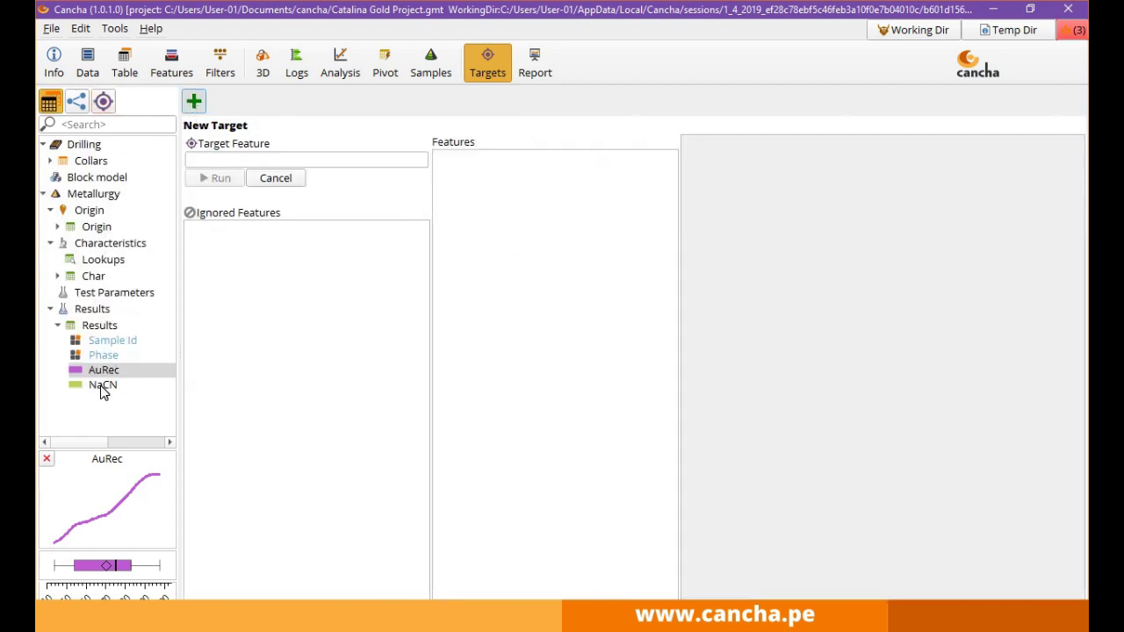
pyautogui.moveTo(103, 385); pyautogui.dragTo(263, 162)
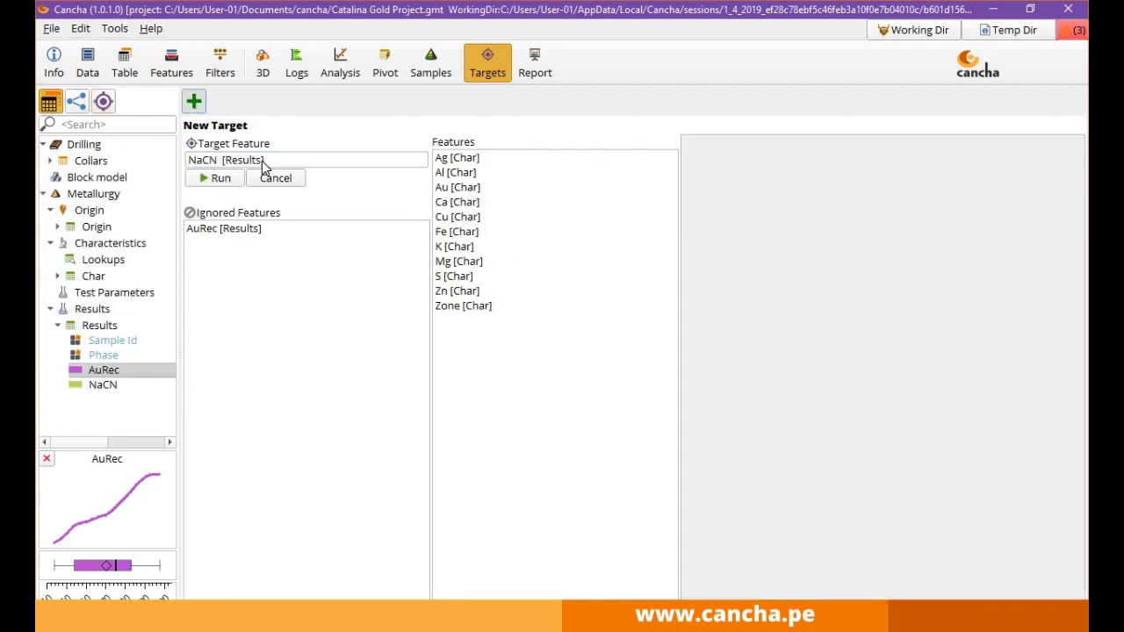
pyautogui.click(219, 178)
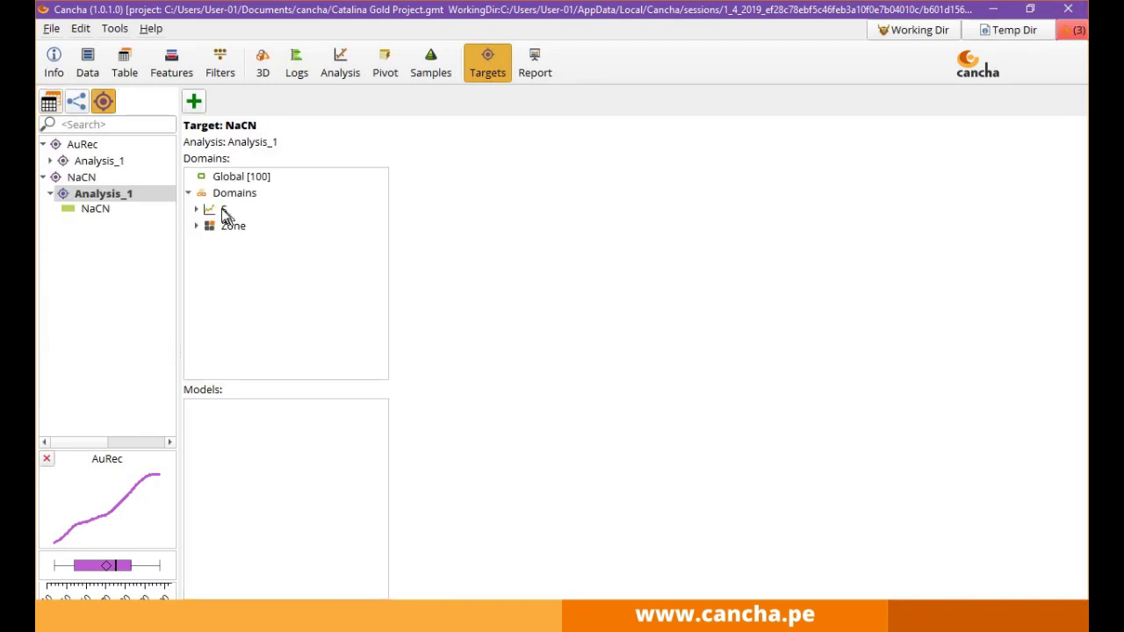
# Compare the NaCN statistics and boxplots of the S and Zone domains, ending on the S domain.
pyautogui.click(223, 211)
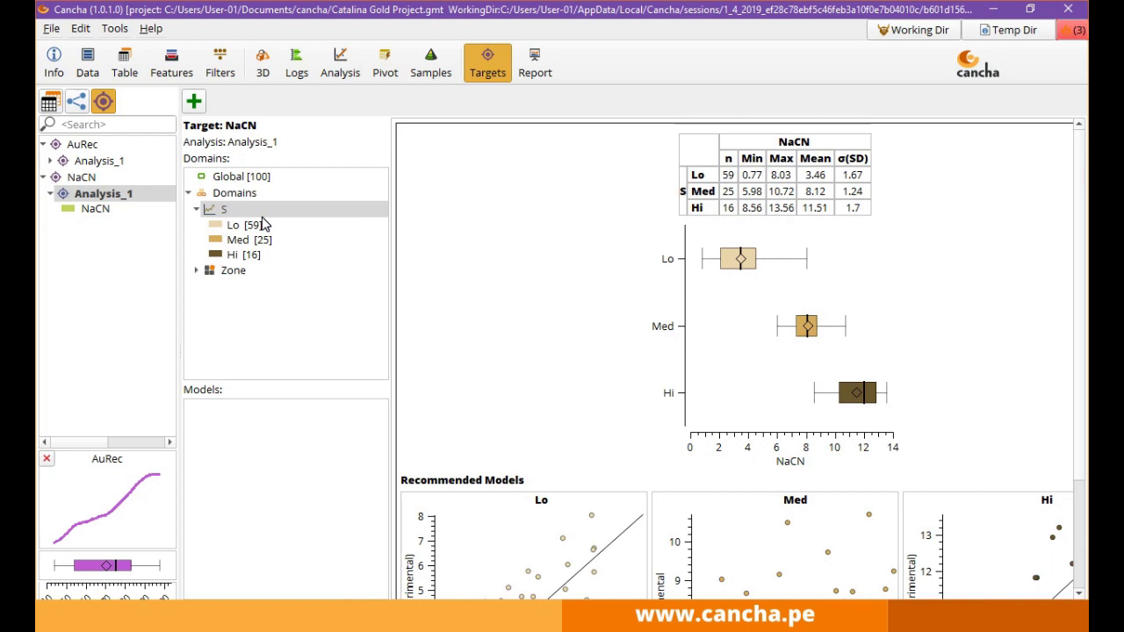
pyautogui.click(232, 271)
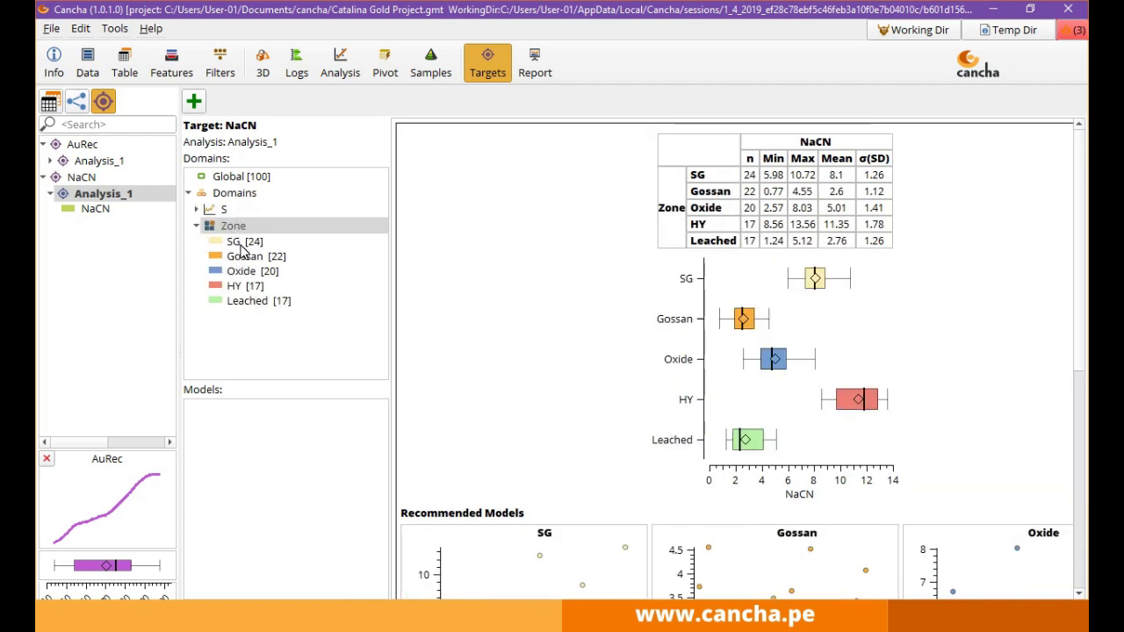
pyautogui.click(227, 211)
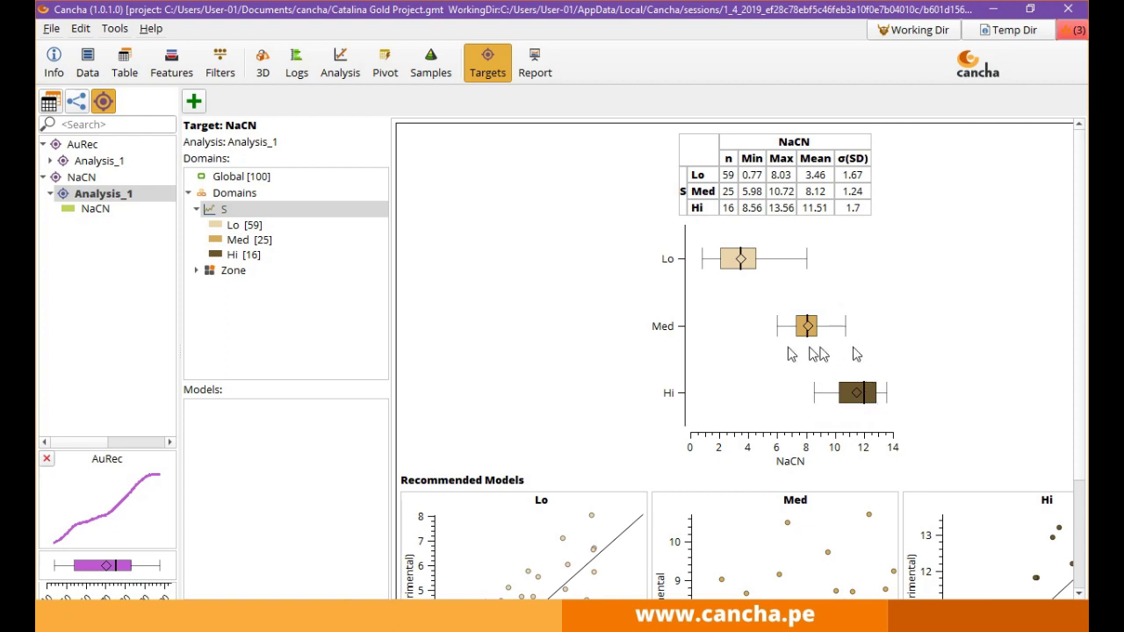
# Review the Global NaCN model's equation, parity chart, S and Cu plots and residual analysis.
pyautogui.click(235, 178)
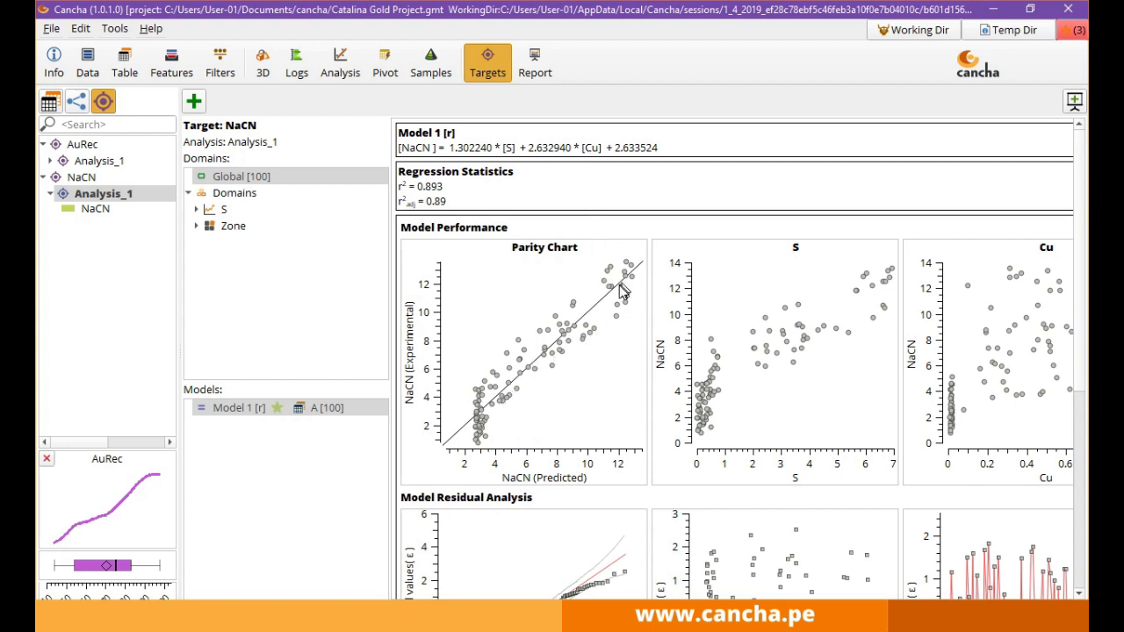
pyautogui.scroll(-5, 628, 301)
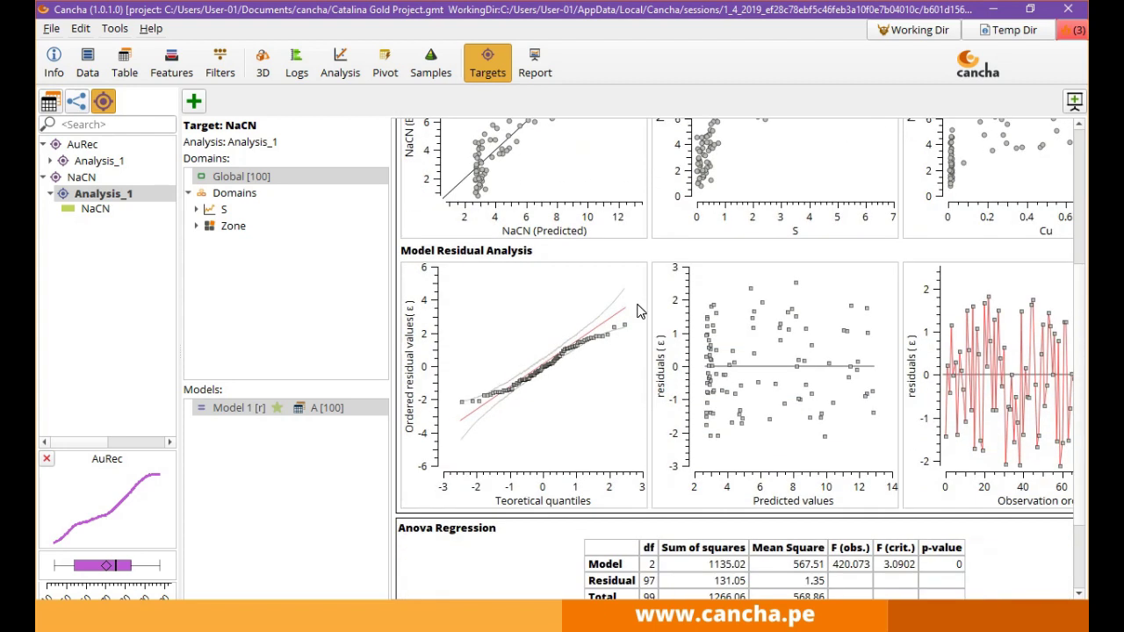
pyautogui.scroll(5, 638, 310)
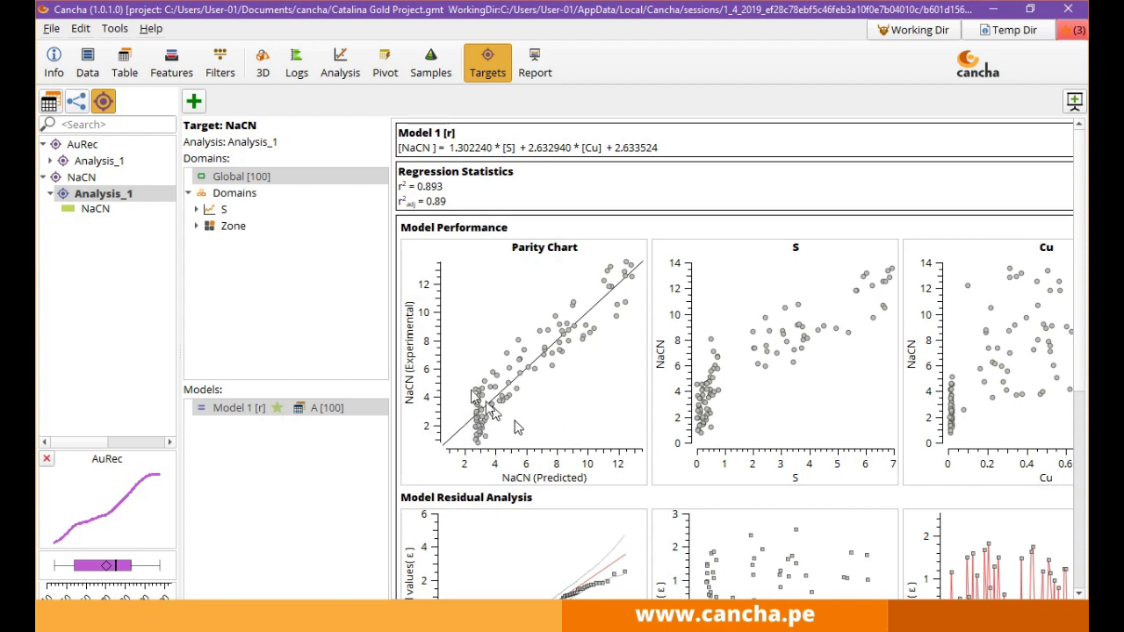
# View the Zone domain summary for NaCN and compare Model 1 and Model 2 of the HY zone.
pyautogui.click(226, 229)
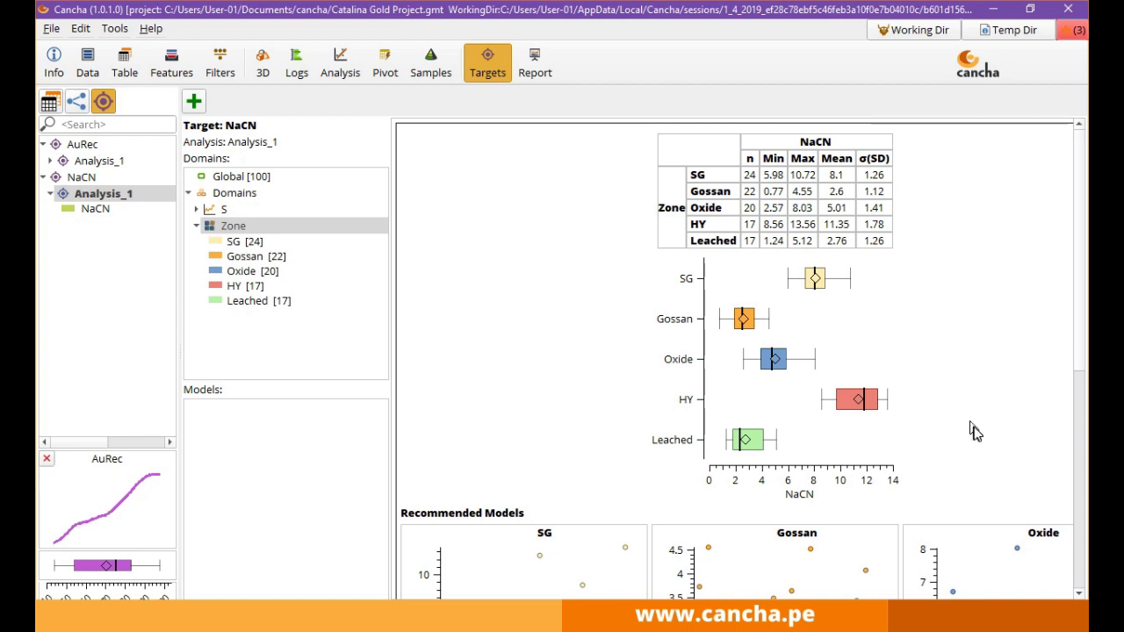
pyautogui.click(235, 288)
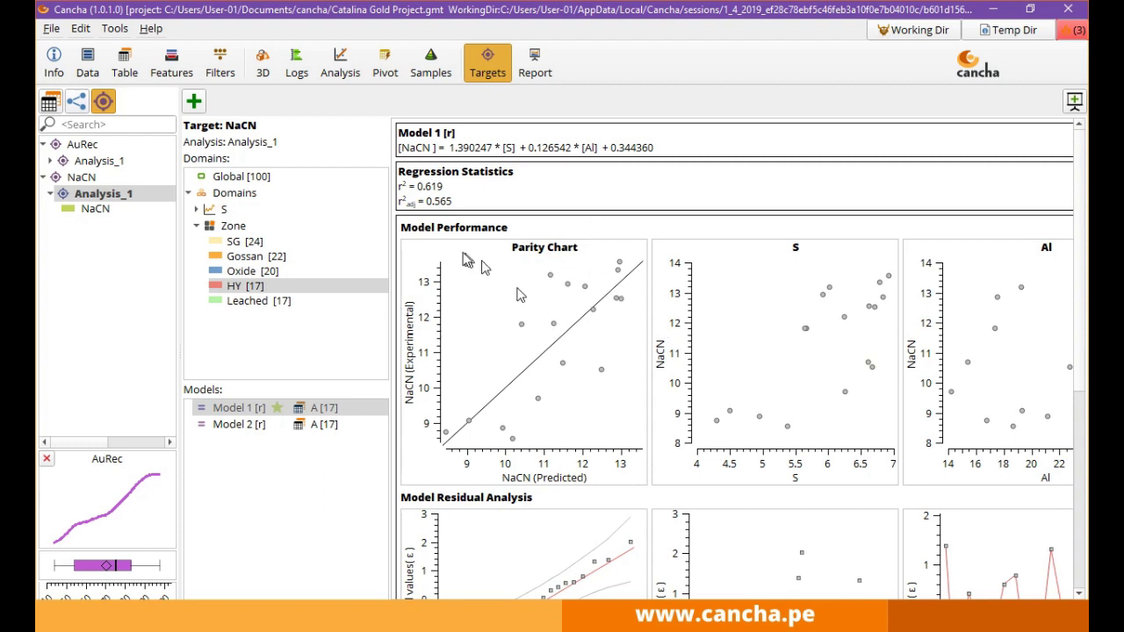
pyautogui.click(258, 426)
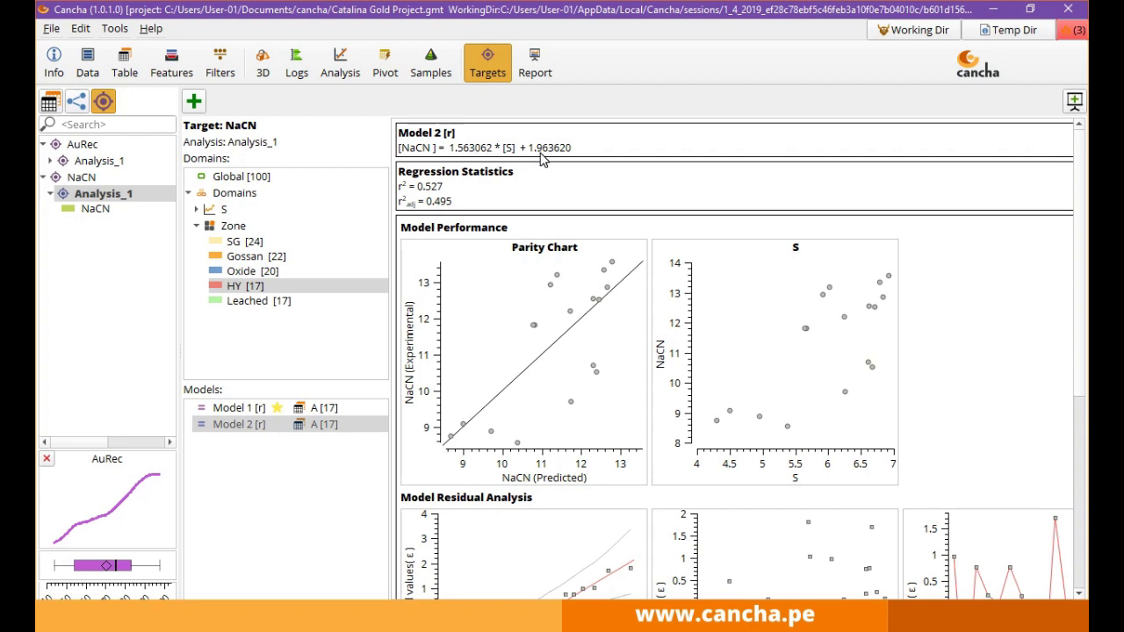
pyautogui.click(272, 406)
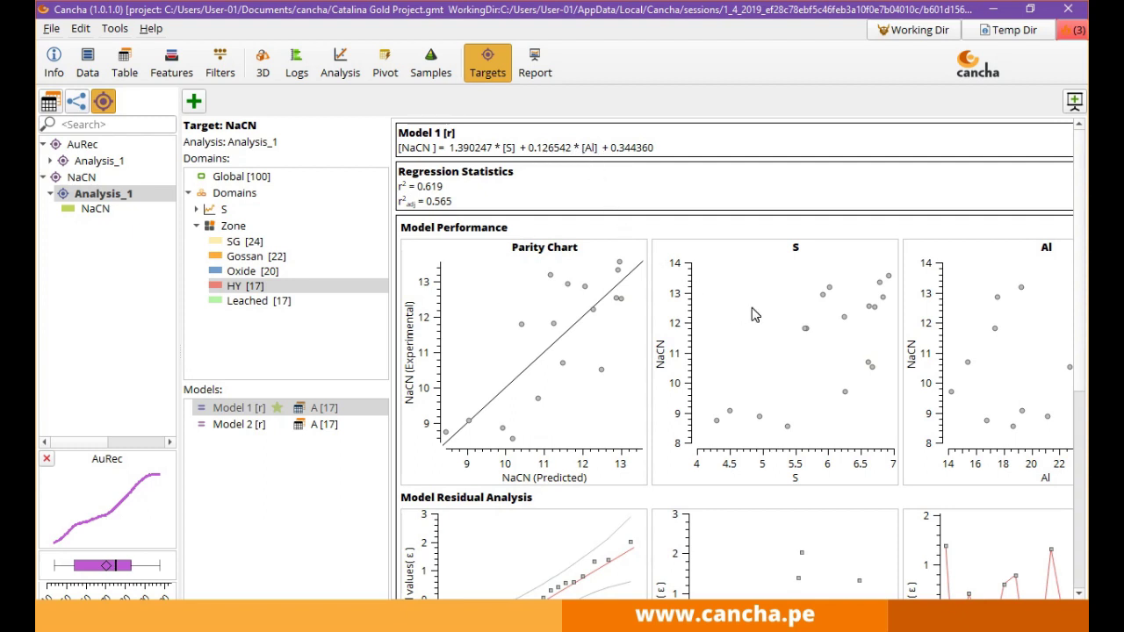
# Examine the HY zone's Model 1, including its S and Al plots, residual analysis, Anova and individual contrast tables.
pyautogui.scroll(-3, 753, 314)
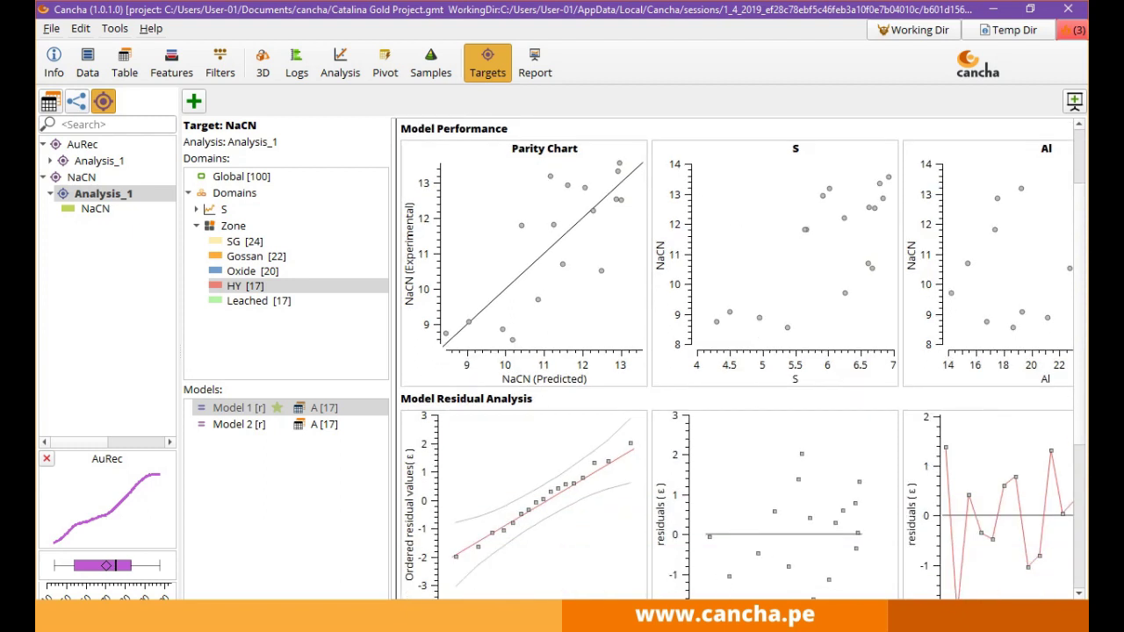
pyautogui.hscroll(2, 729, 580)
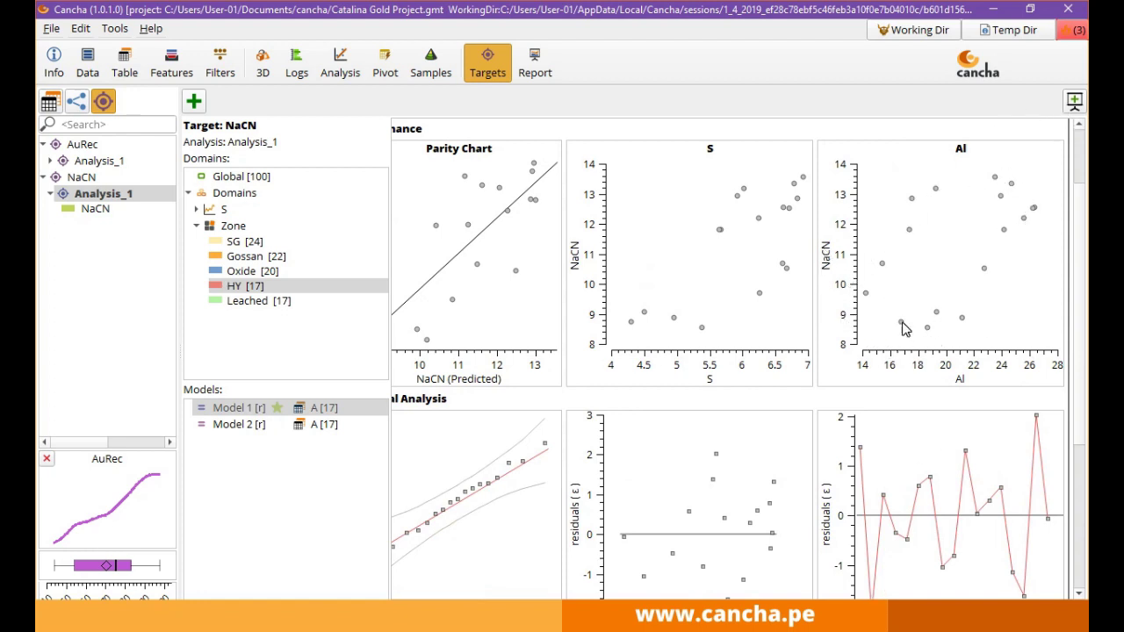
pyautogui.scroll(2, 898, 329)
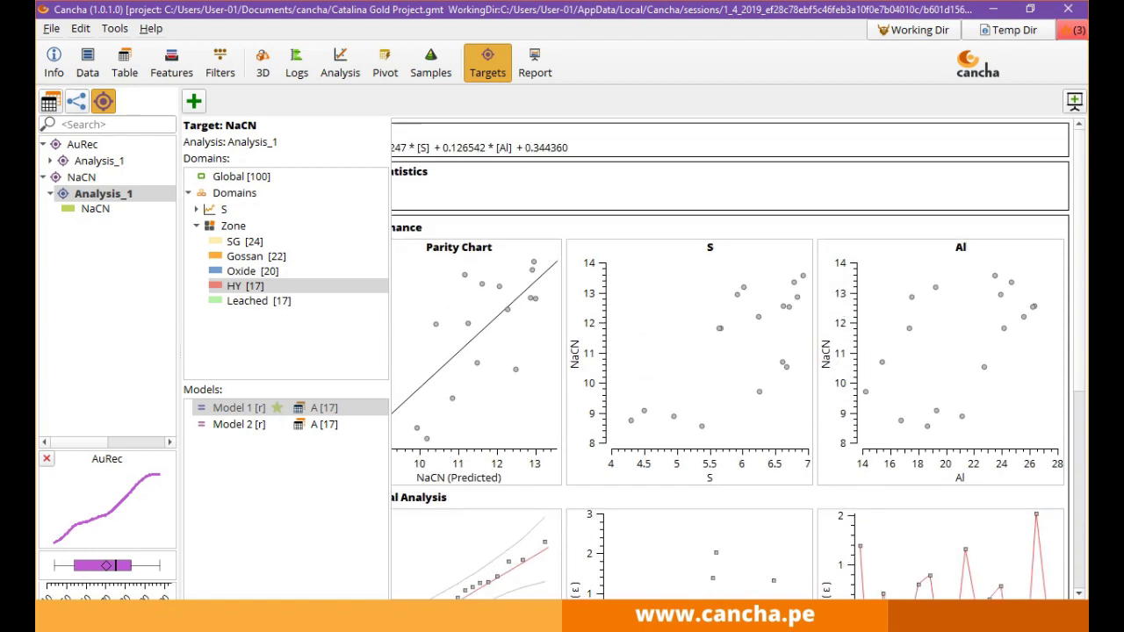
pyautogui.hscroll(-2, 867, 474)
pyautogui.scroll(-5, 764, 470)
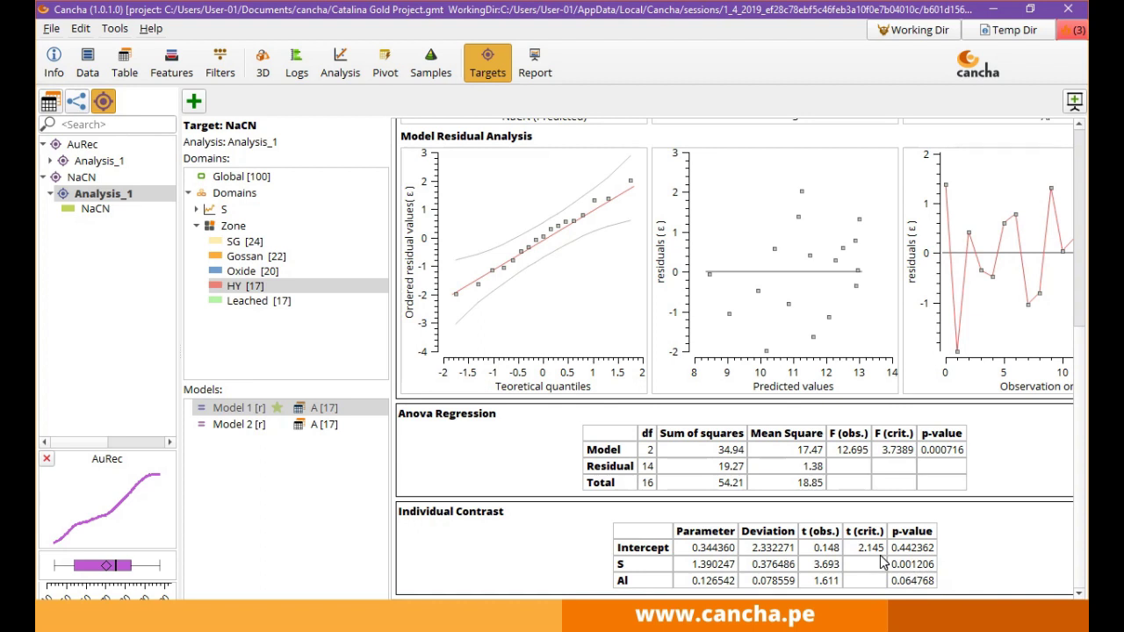
pyautogui.scroll(3, 882, 562)
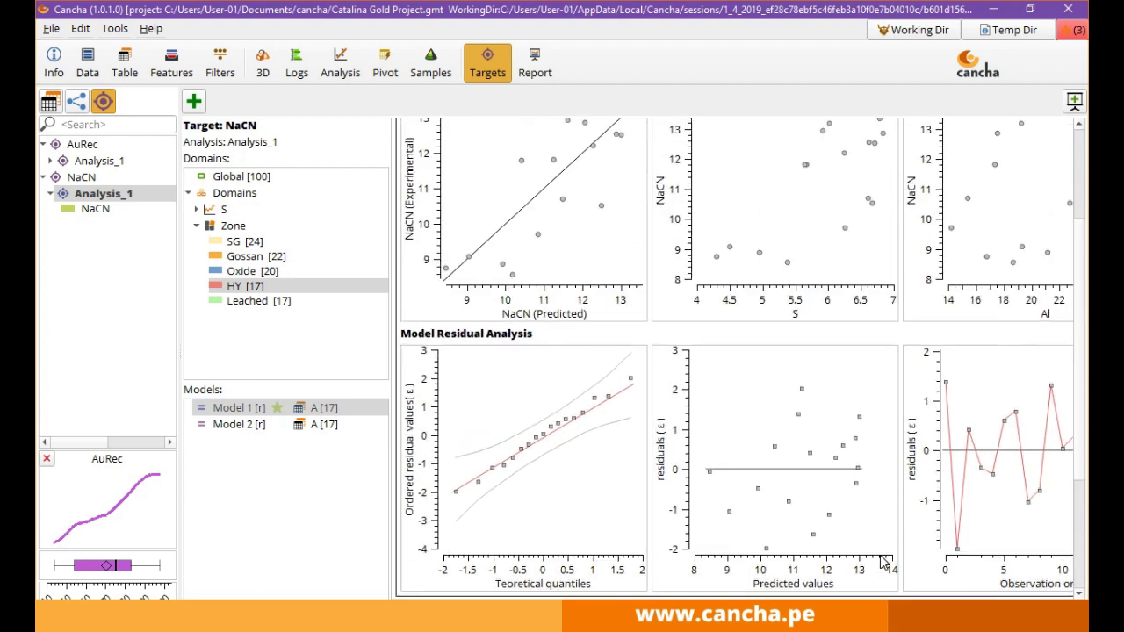
pyautogui.scroll(3, 883, 563)
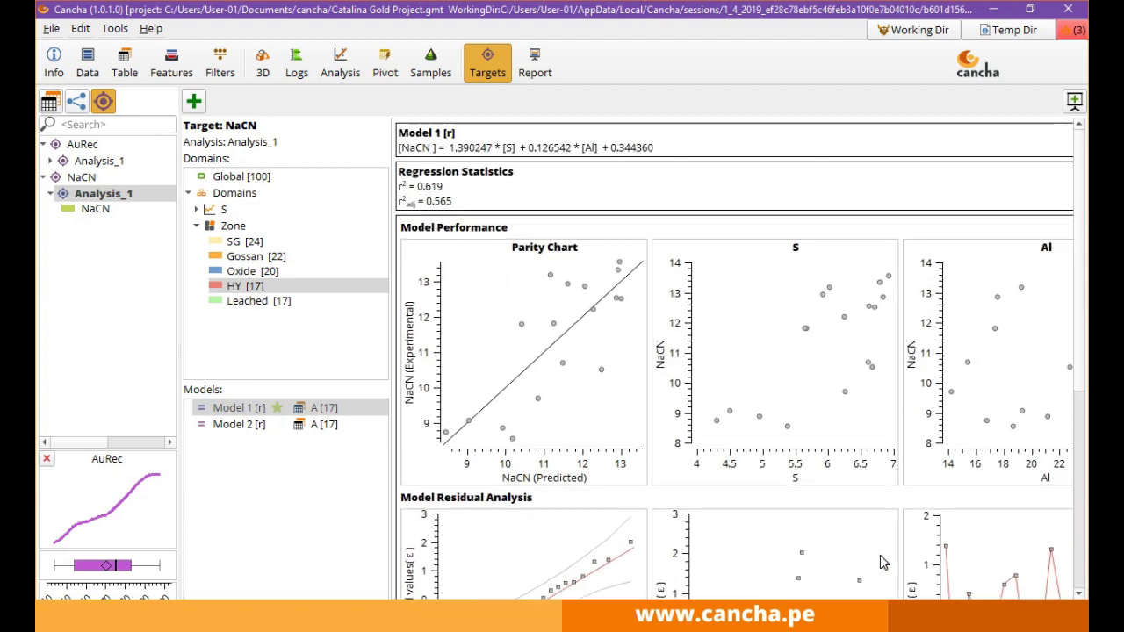
pyautogui.hscroll(3, 777, 596)
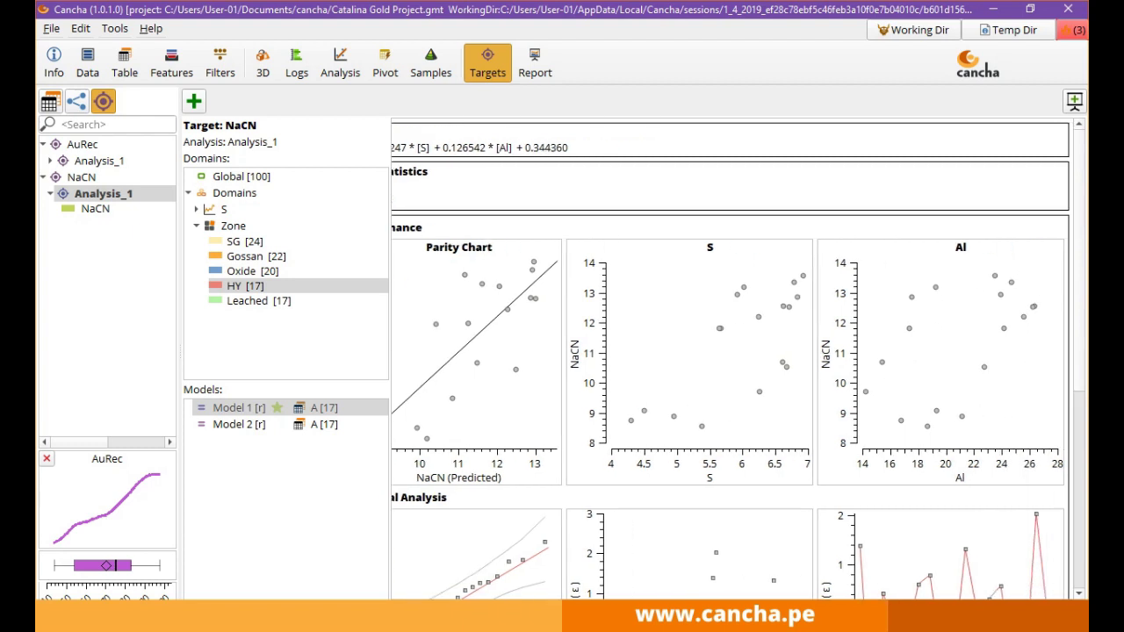
pyautogui.hscroll(-3, 776, 596)
# Compare the HY zone's two NaCN models once more and make Model 2 the recommended one.
pyautogui.click(248, 428)
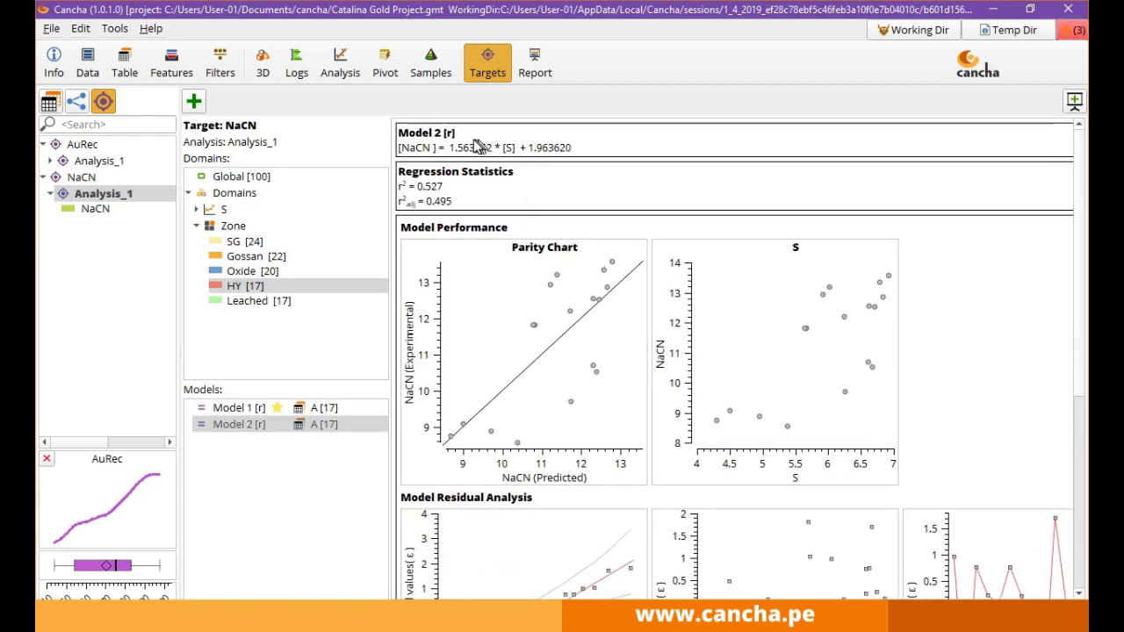
pyautogui.click(266, 410)
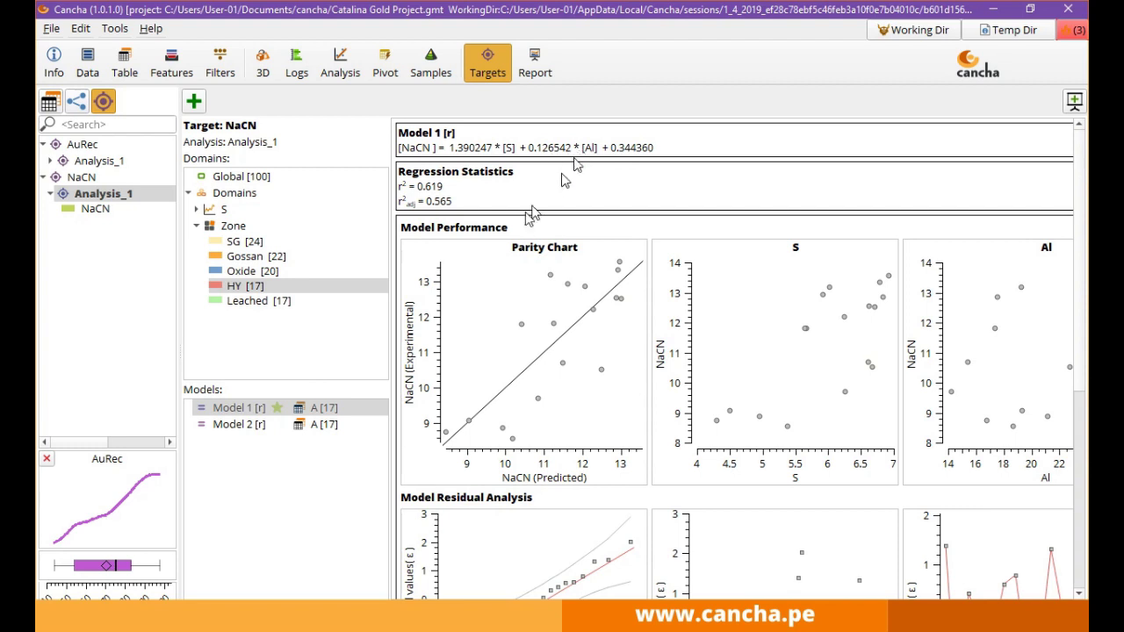
pyautogui.click(252, 428)
pyautogui.rightClick(276, 426)
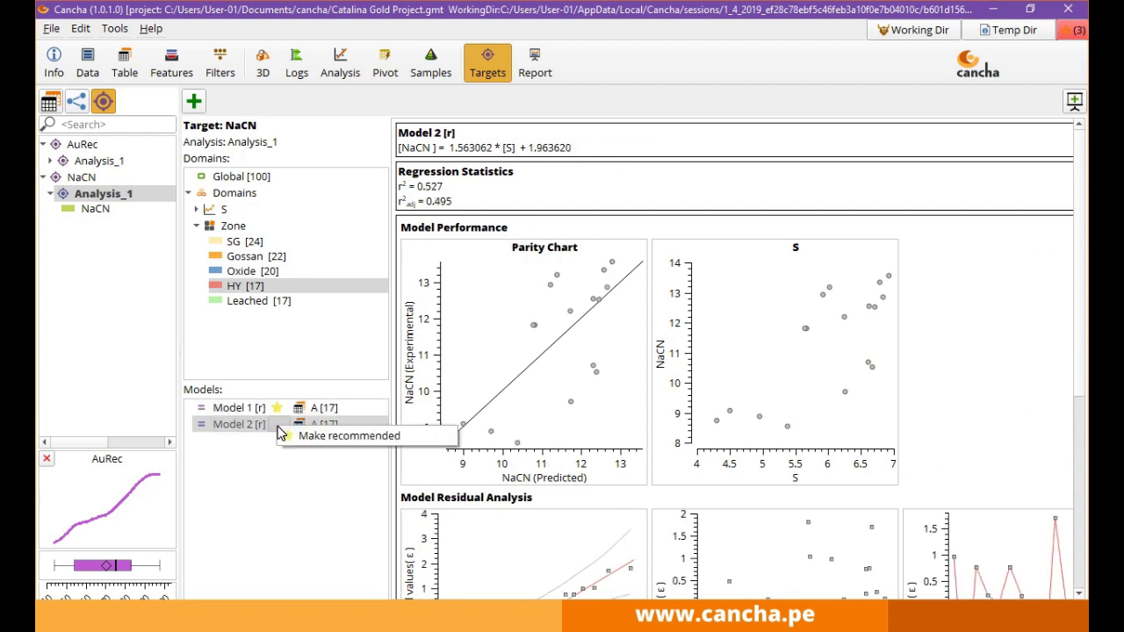
pyautogui.click(317, 439)
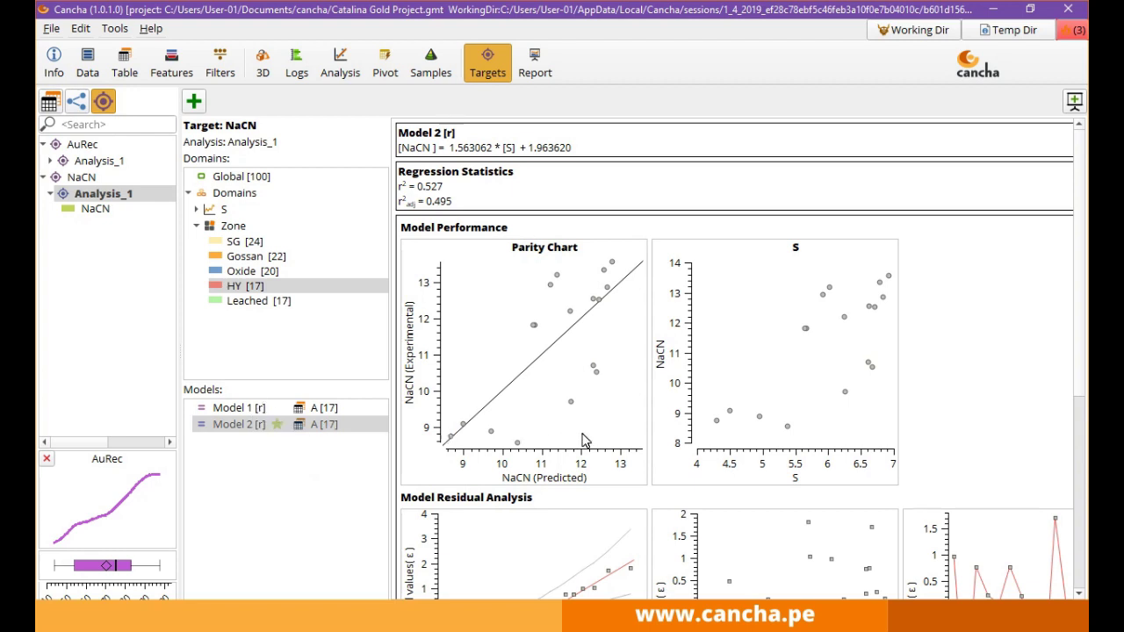
# Review the HY zone's Model 2 performance charts, residual analysis, Anova and individual contrast tables.
pyautogui.scroll(-4, 562, 439)
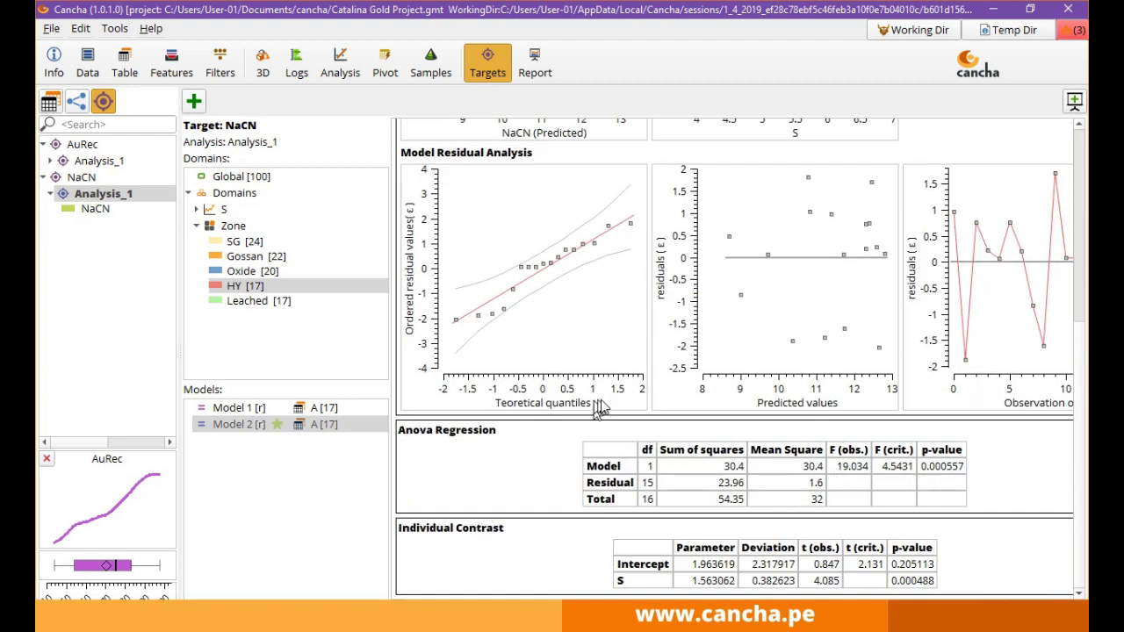
pyautogui.scroll(4, 603, 410)
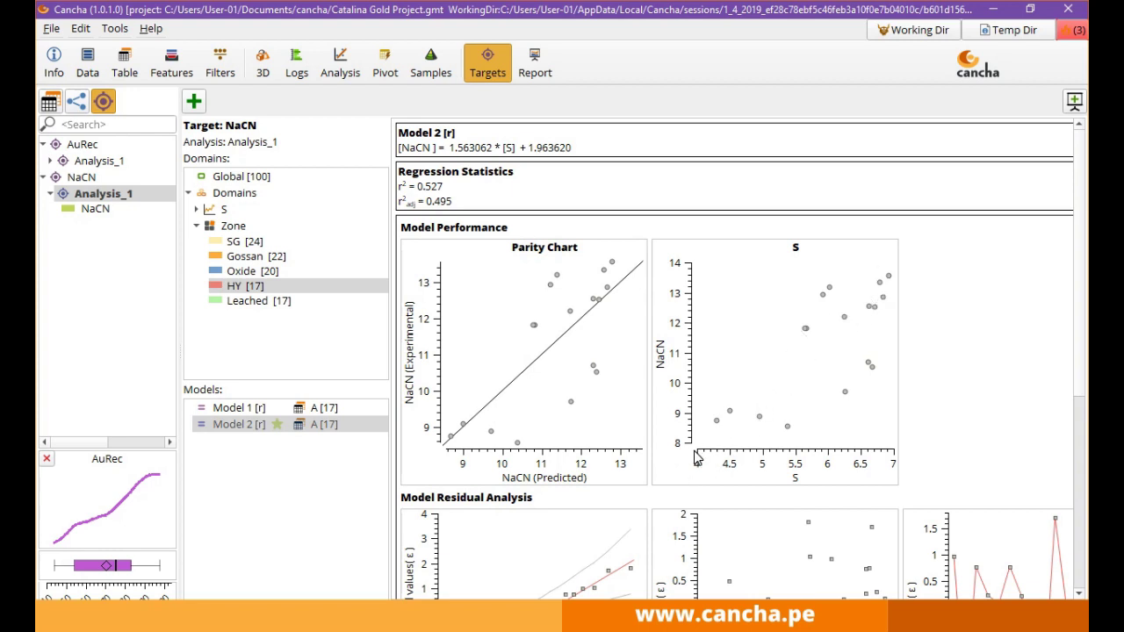
pyautogui.scroll(-2, 883, 327)
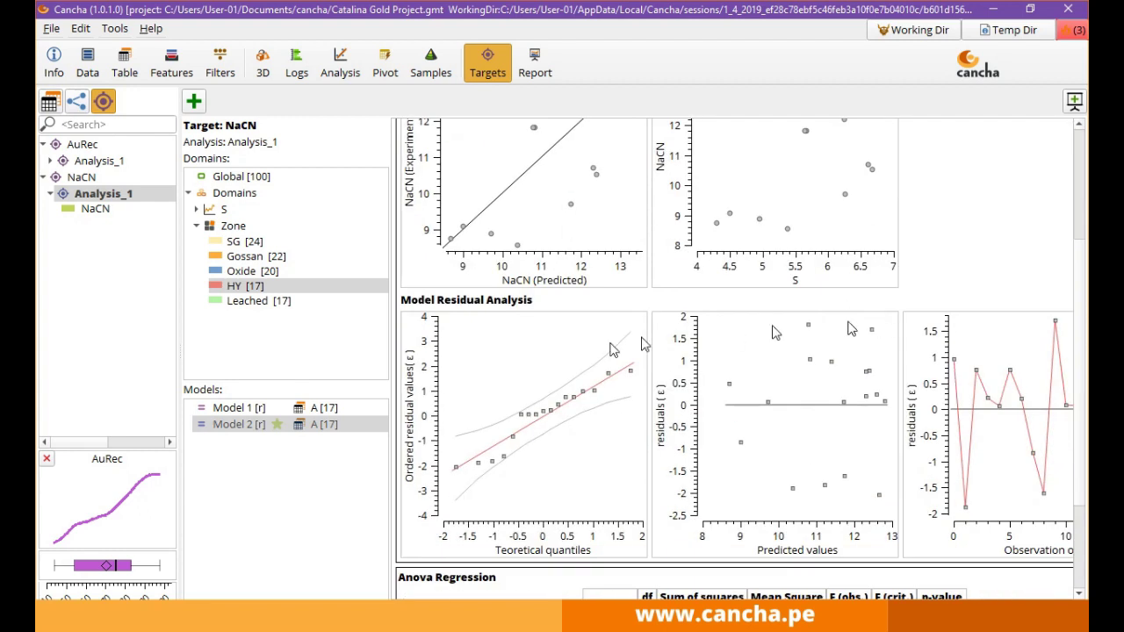
pyautogui.click(277, 430)
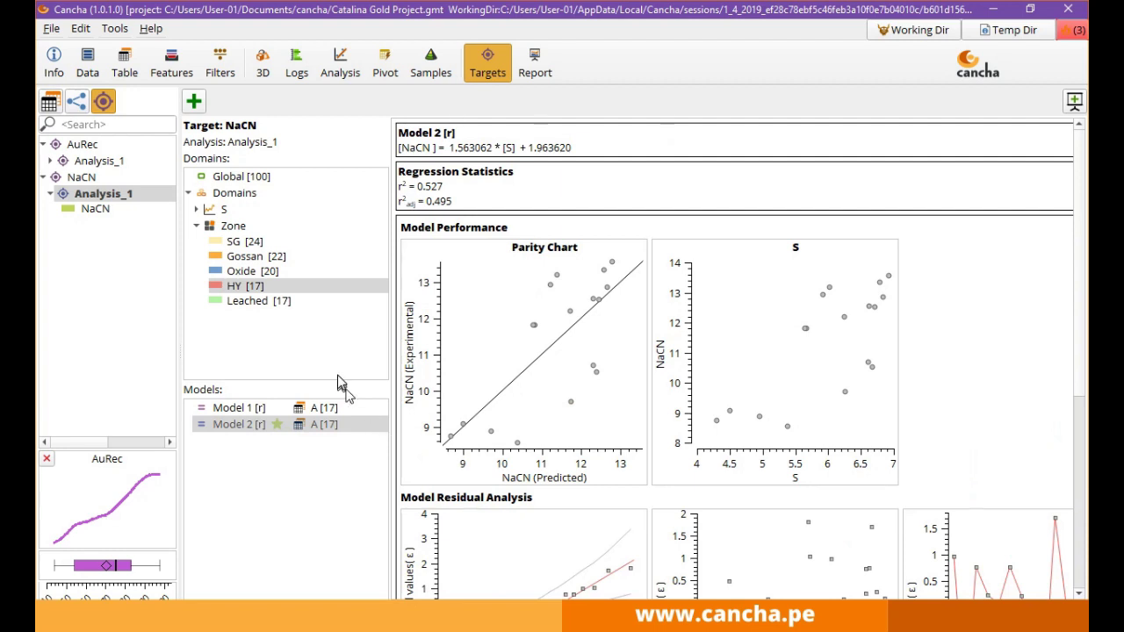
# Look over the NaCN summary by Zone and the recommended model charts for all five zones.
pyautogui.click(234, 226)
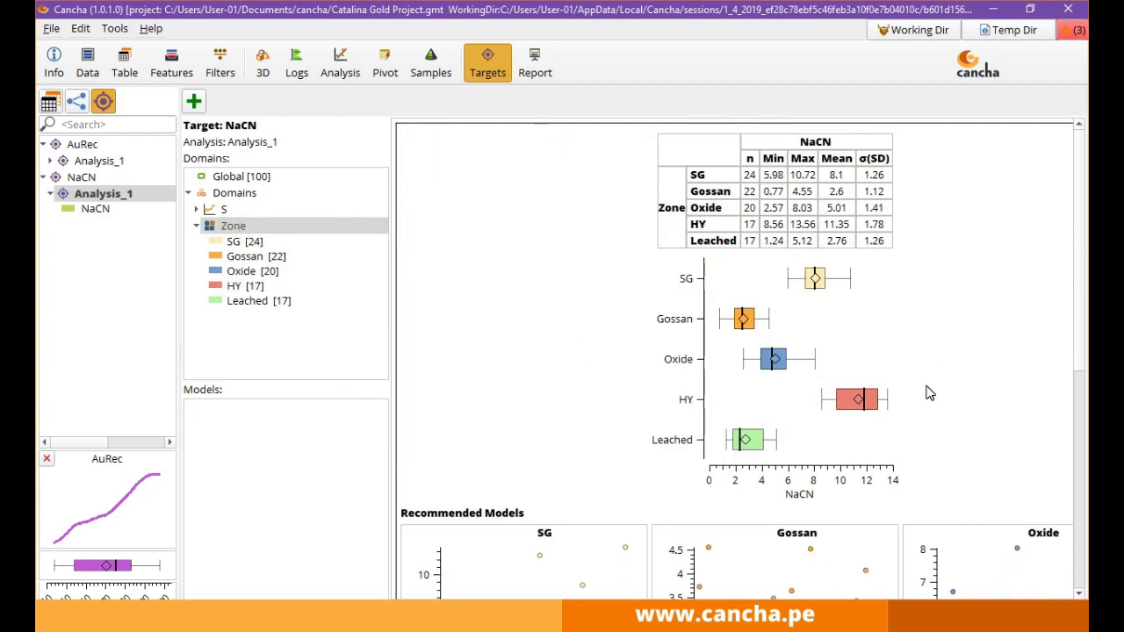
pyautogui.scroll(-5, 930, 394)
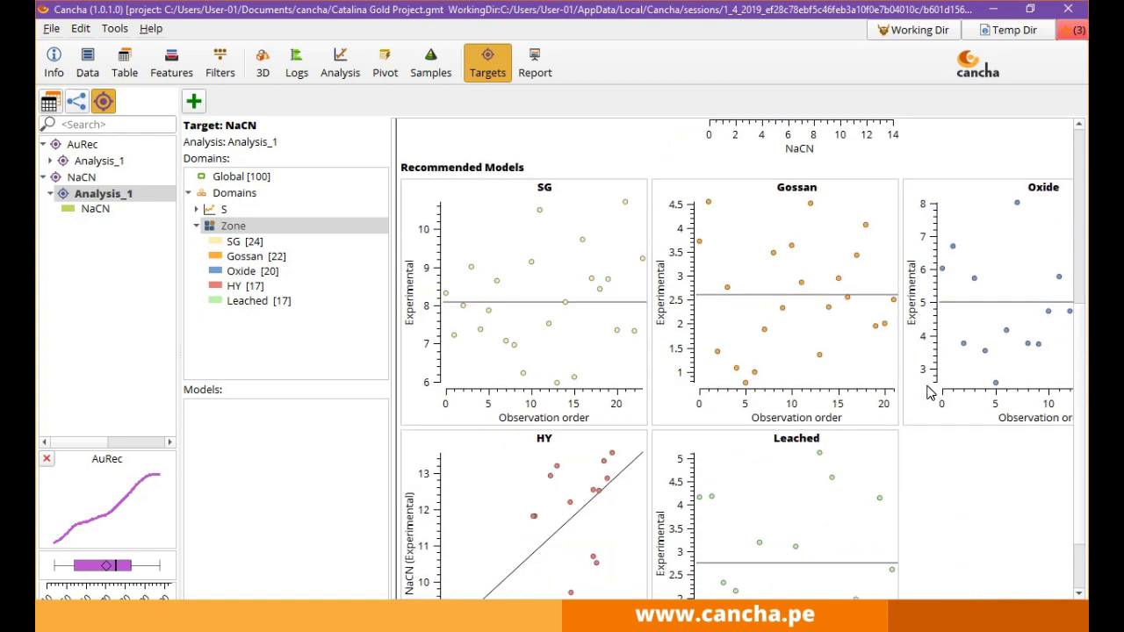
pyautogui.scroll(-2, 930, 393)
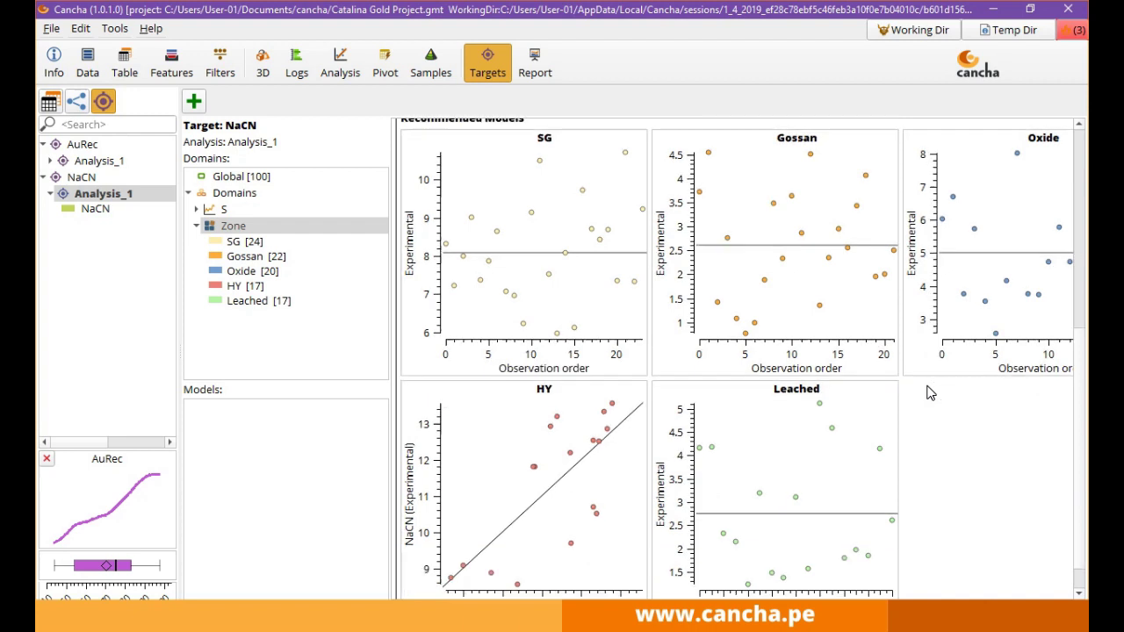
# Examine the Leached zone's Model 1 for NaCN, including its boxplot and residual analysis.
pyautogui.click(261, 305)
pyautogui.scroll(-3, 830, 348)
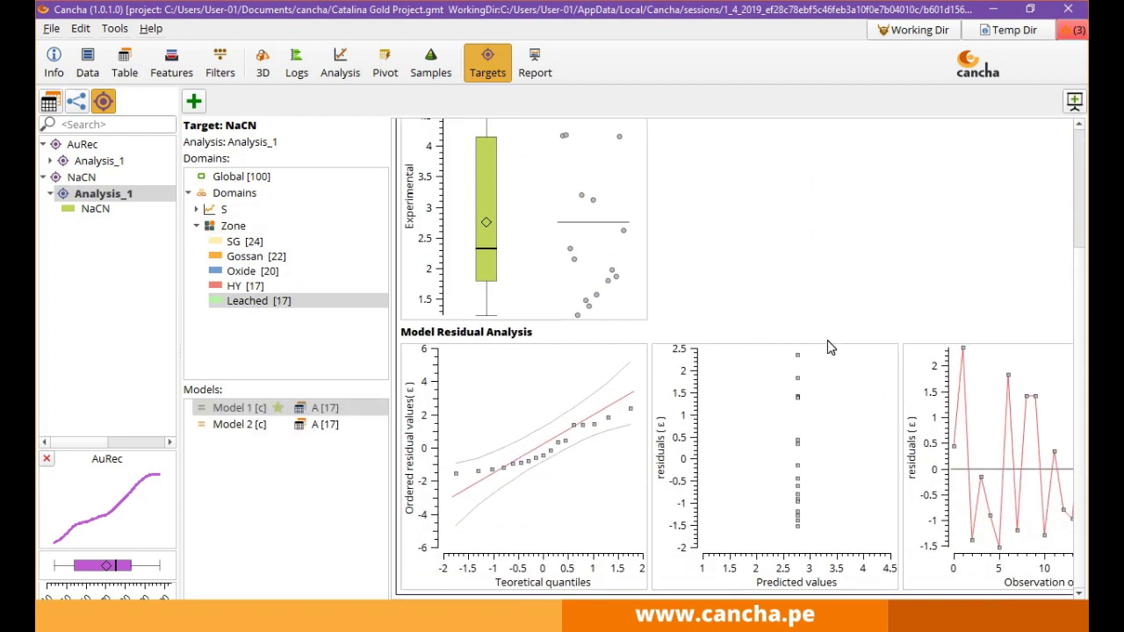
pyautogui.scroll(3, 836, 351)
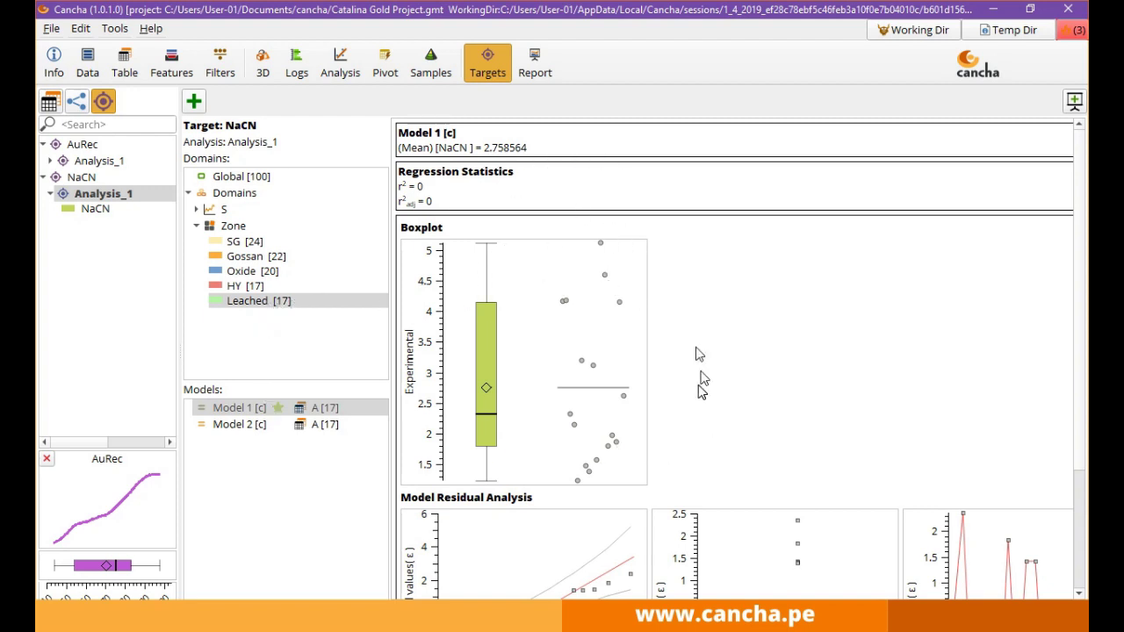
pyautogui.scroll(-3, 694, 400)
pyautogui.scroll(3, 693, 400)
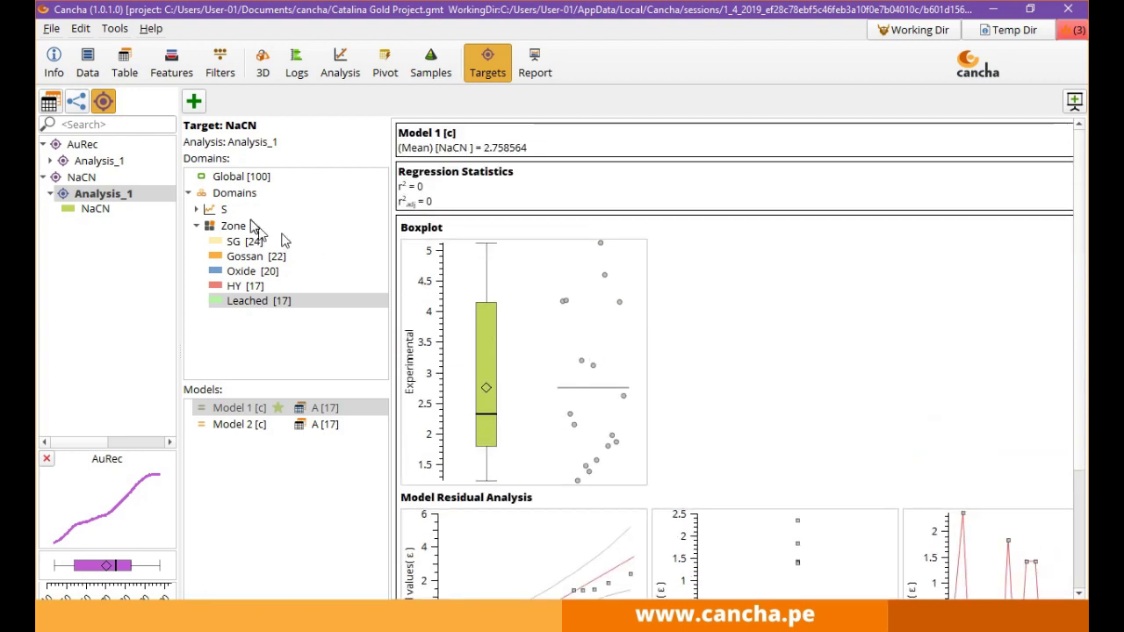
# Revisit the Global model and the S and Zone domains for NaCN, then the Gossan, Oxide and Leached zone models.
pyautogui.click(235, 179)
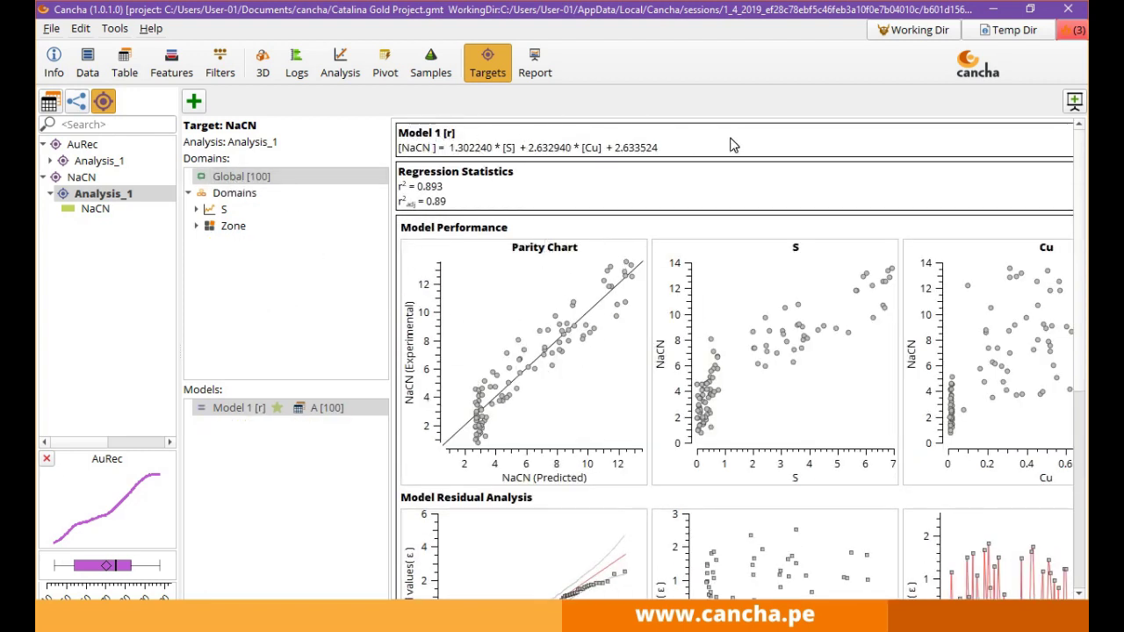
pyautogui.click(226, 211)
pyautogui.click(230, 269)
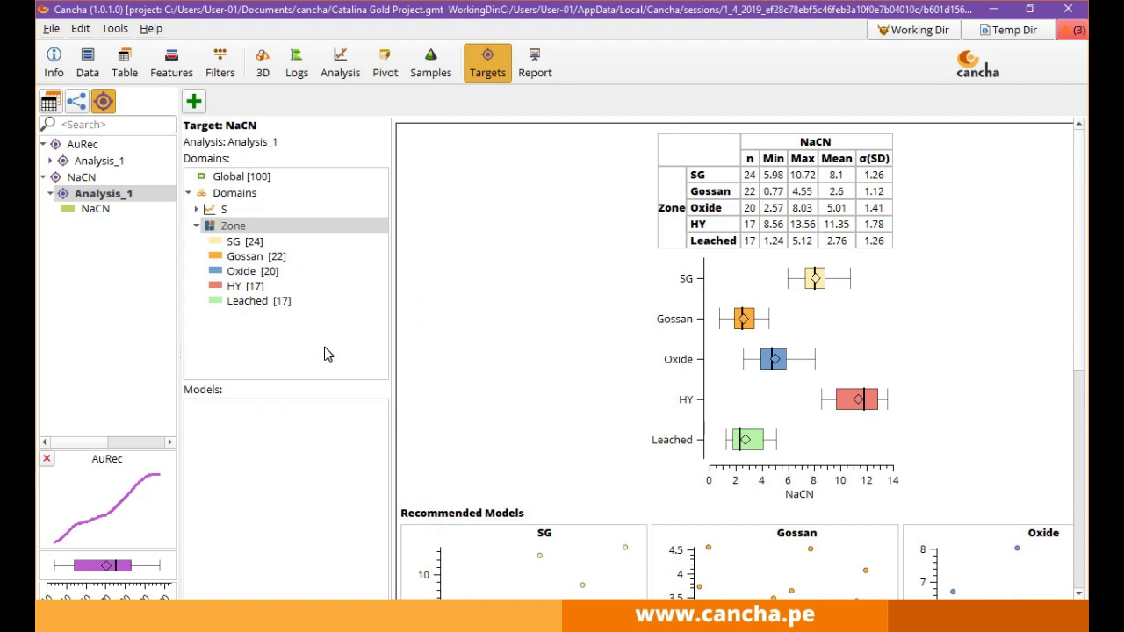
pyautogui.click(252, 261)
pyautogui.click(246, 271)
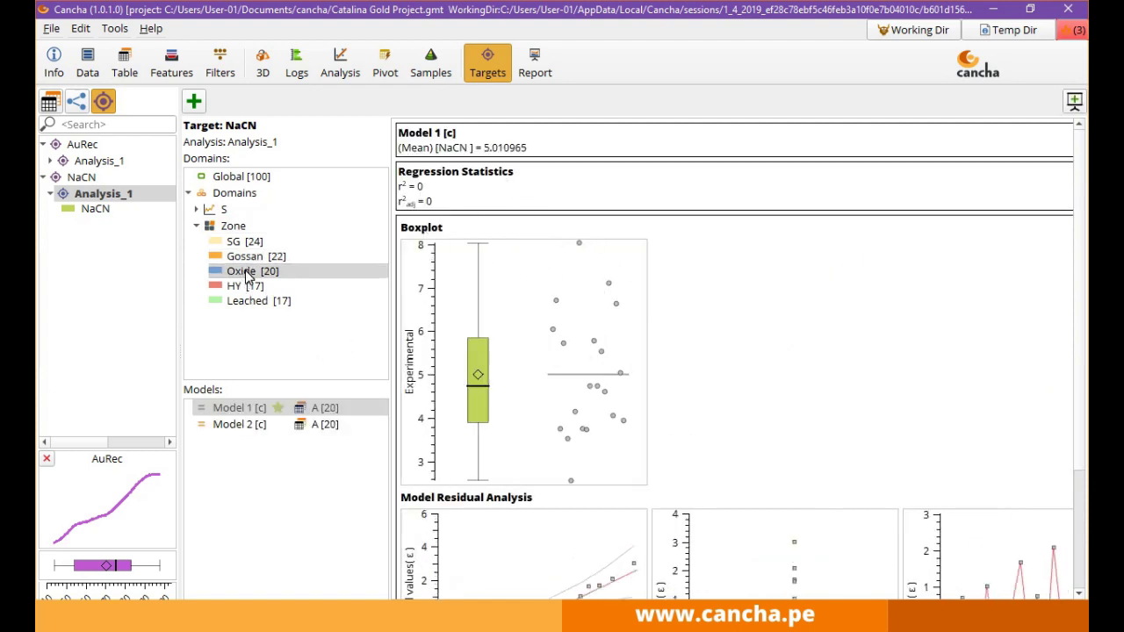
pyautogui.click(260, 302)
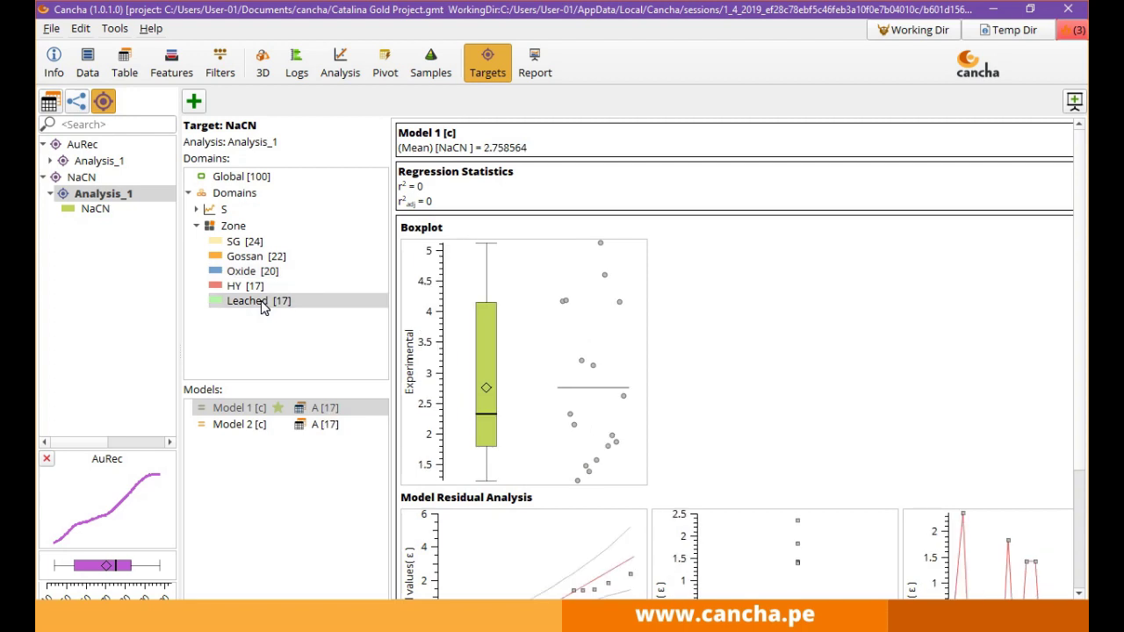
# Compare the SG zone's two NaCN models, and examine the S domain's Lo model, including its performance charts, residual analysis, Anova and individual contrast tables.
pyautogui.click(252, 243)
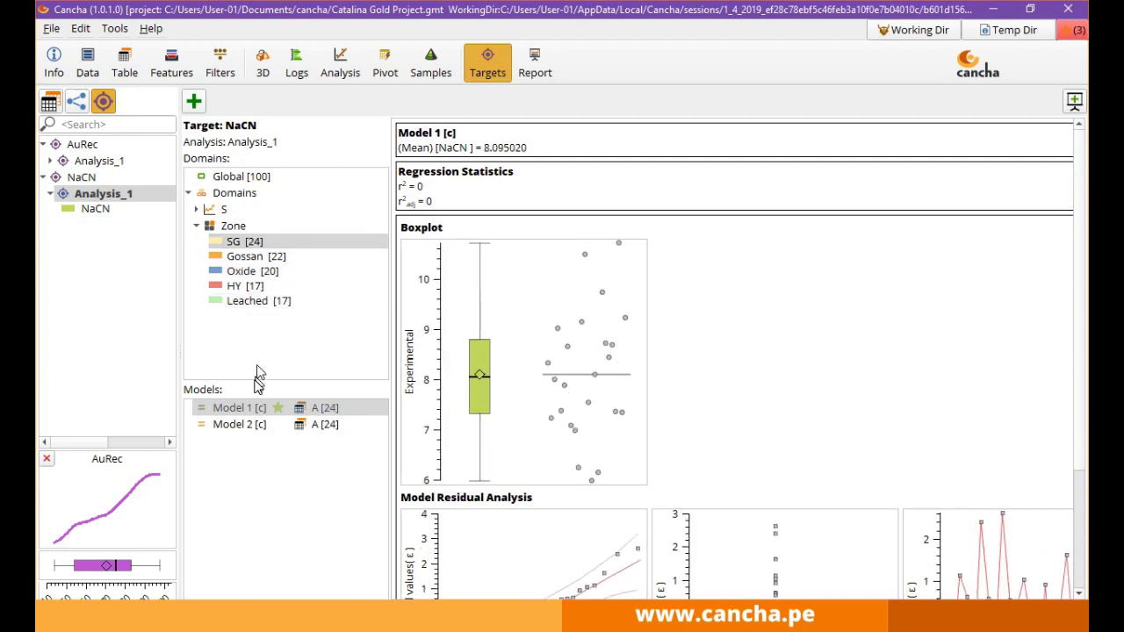
pyautogui.click(261, 432)
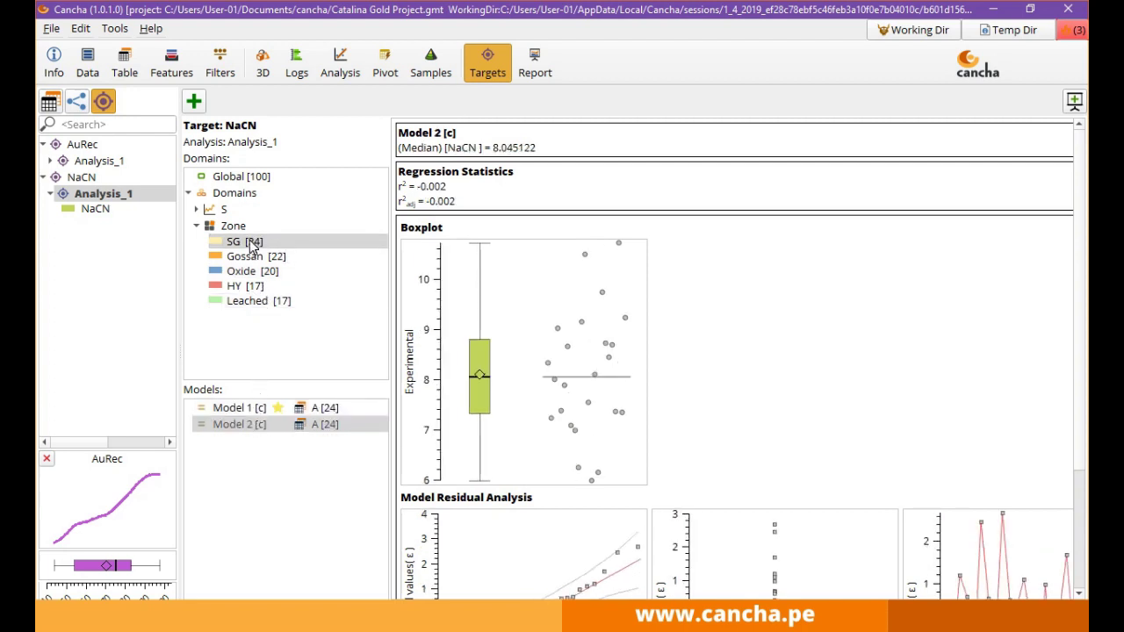
pyautogui.click(214, 211)
pyautogui.click(235, 227)
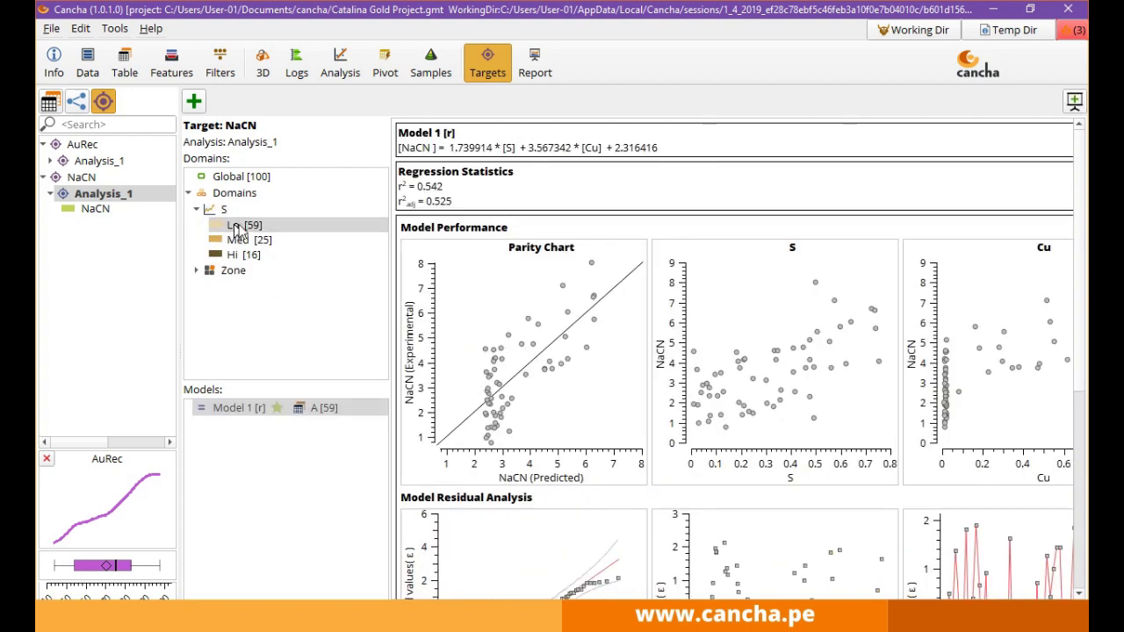
pyautogui.scroll(-5, 667, 399)
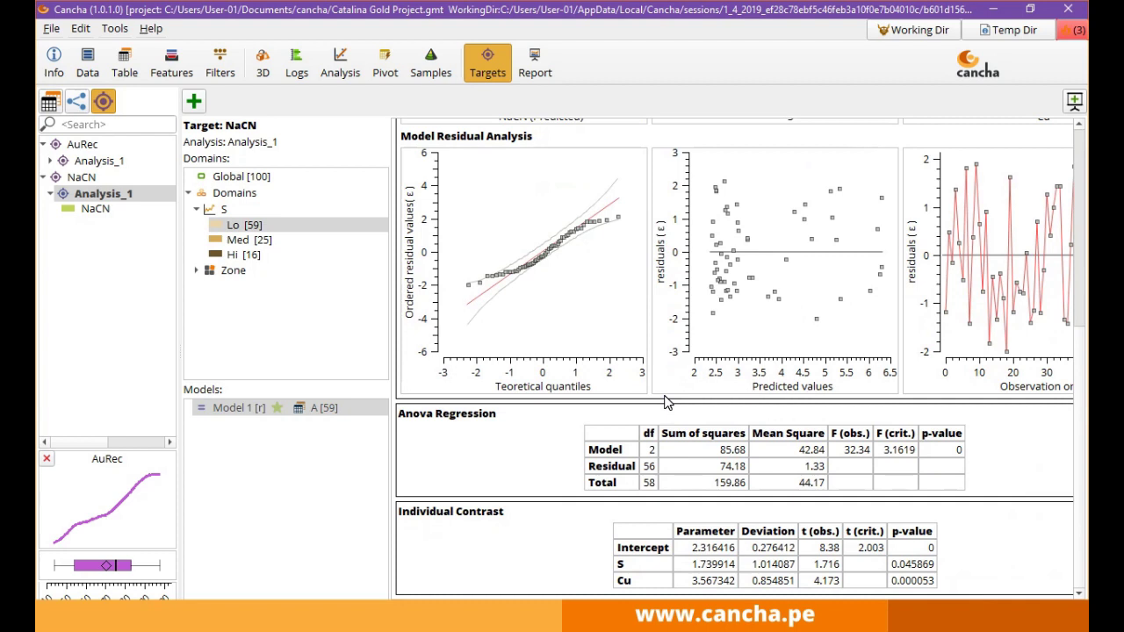
pyautogui.scroll(5, 665, 395)
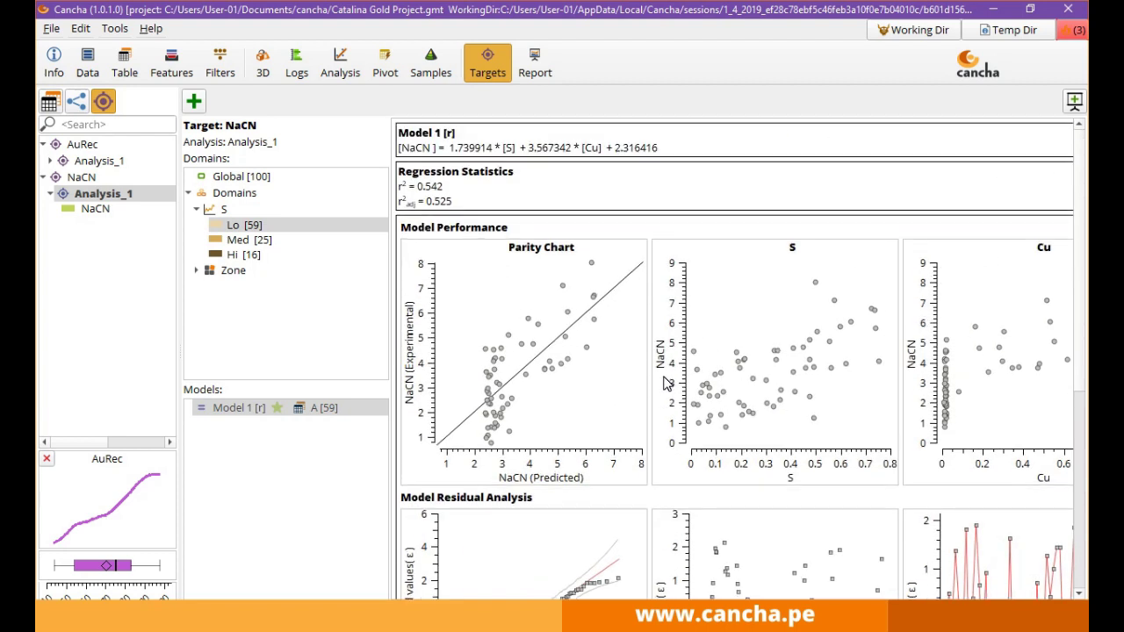
pyautogui.hscroll(3, 732, 362)
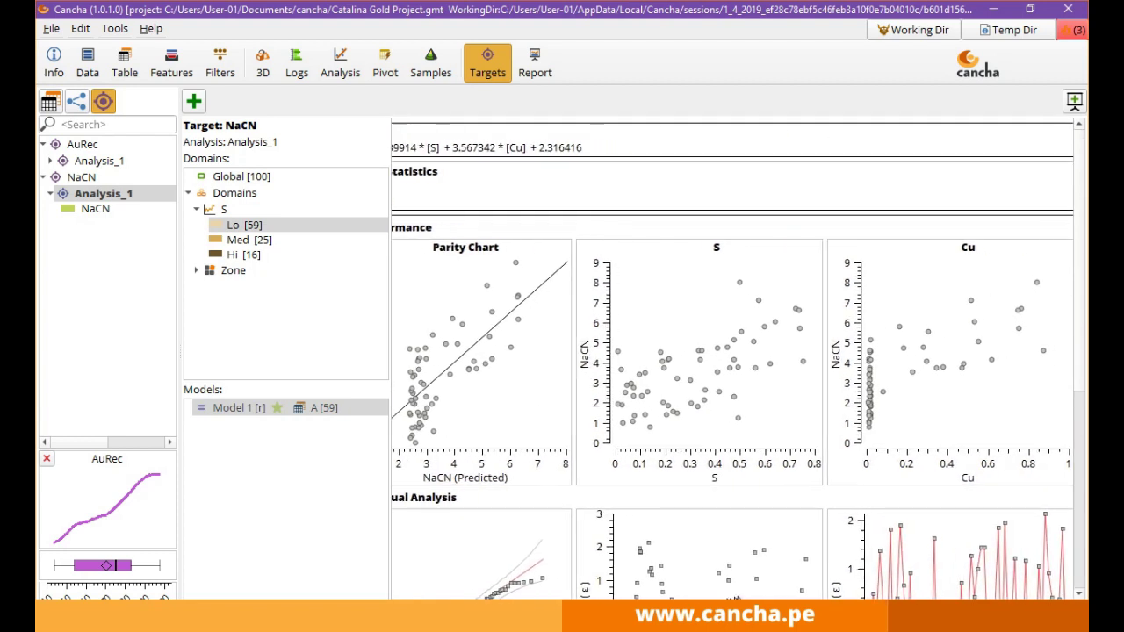
pyautogui.hscroll(-3, 733, 361)
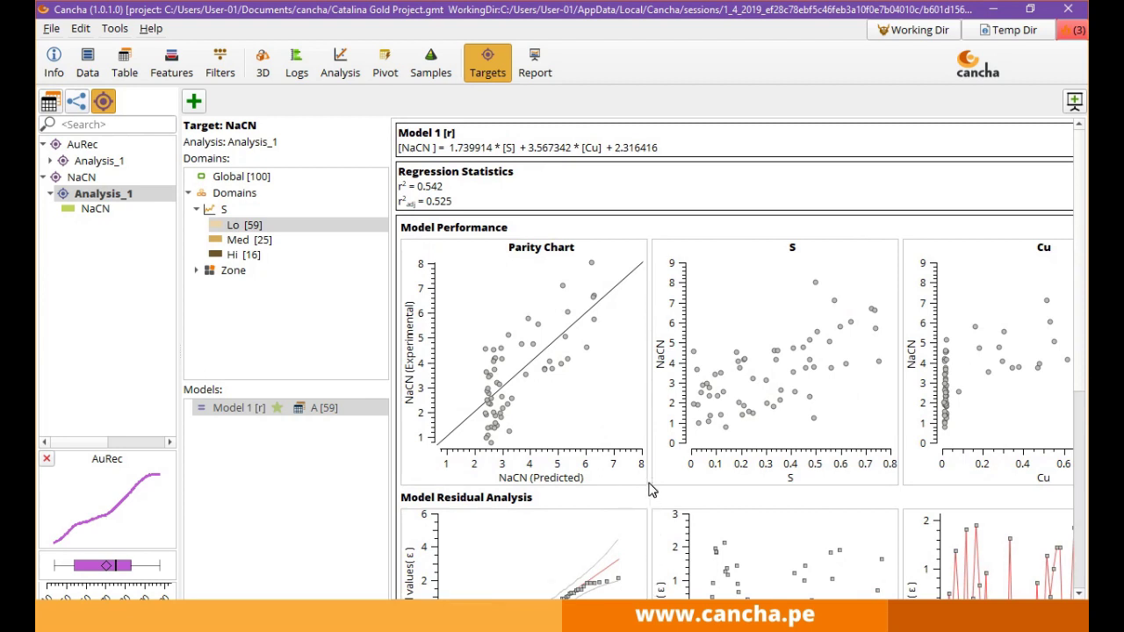